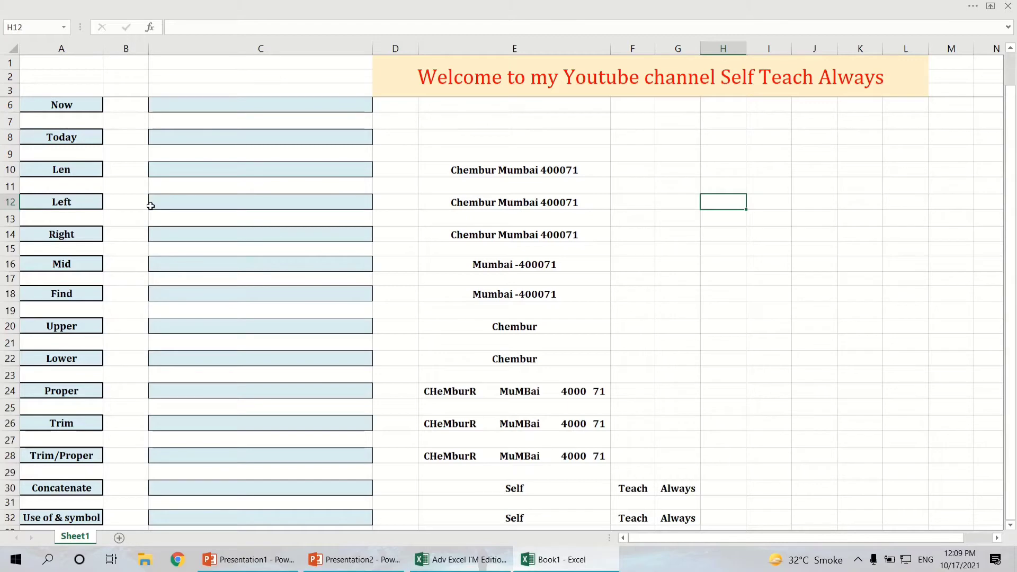
Step: Look over the function labels in column A and the sample texts in column E
{"action": "left_click_drag", "start_coordinate": [87, 106], "coordinate": [73, 520]}
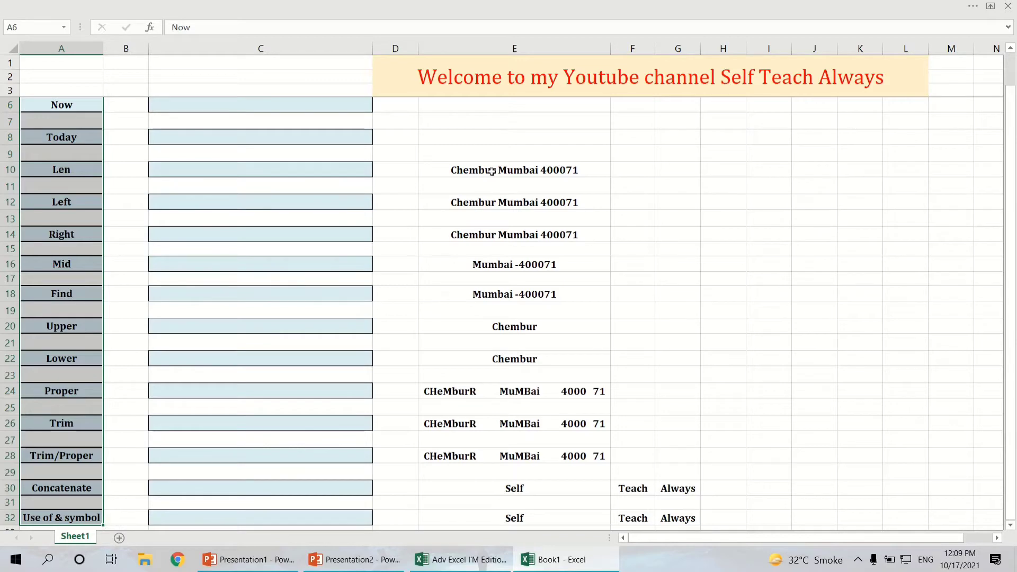
{"action": "mouse_move", "coordinate": [491, 170]}
{"action": "left_mouse_down"}
{"action": "mouse_move", "coordinate": [521, 403]}
{"action": "mouse_move", "coordinate": [673, 519]}
{"action": "left_mouse_up"}
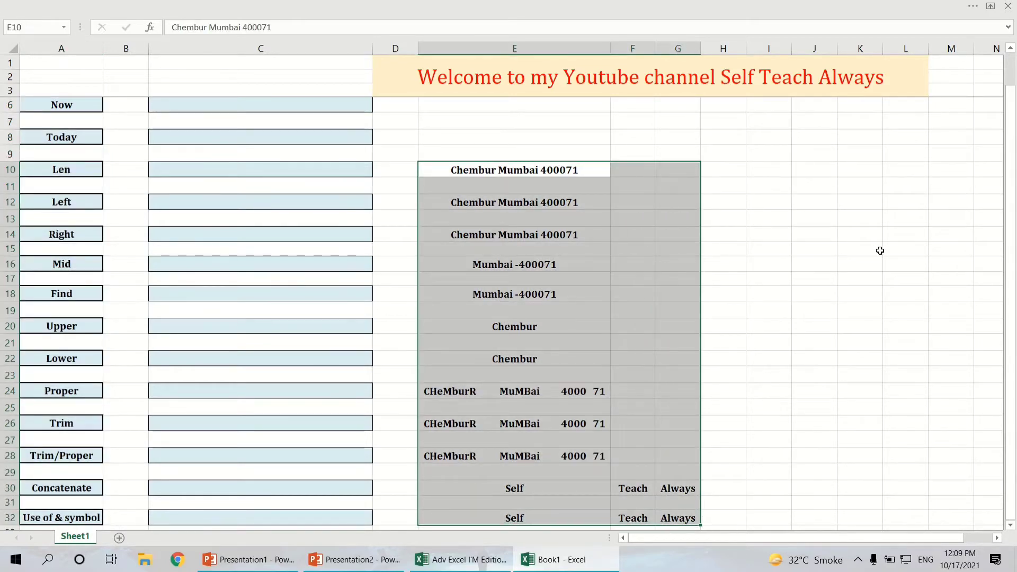
{"action": "left_click", "coordinate": [860, 249]}
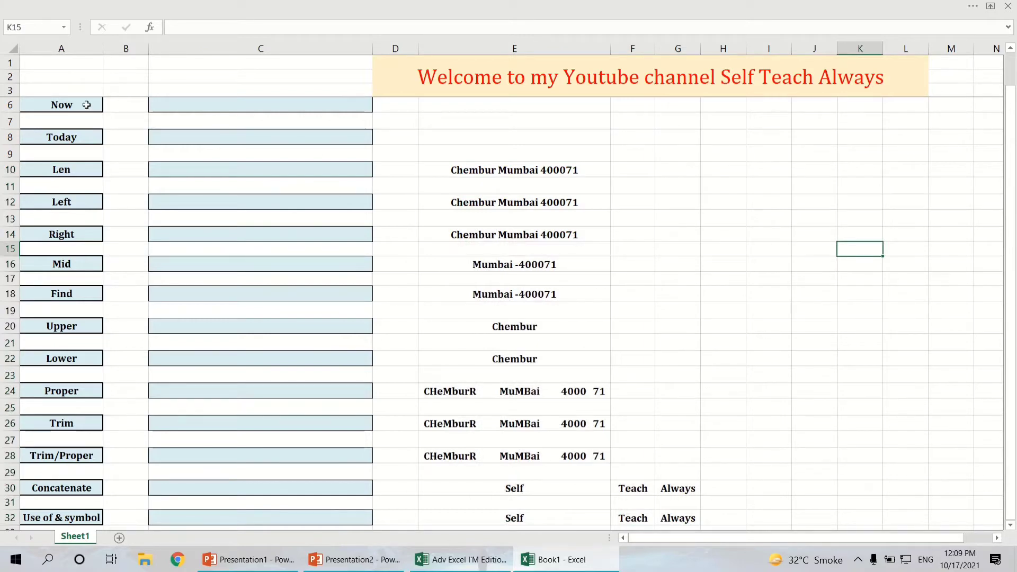
{"action": "left_click", "coordinate": [205, 104]}
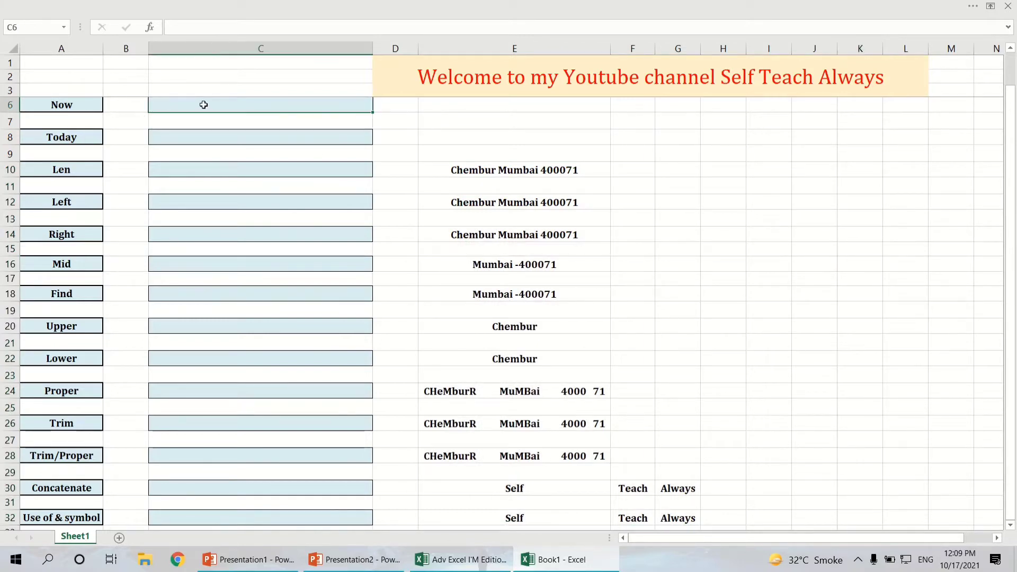
{"action": "left_click_drag", "start_coordinate": [88, 104], "coordinate": [85, 135]}
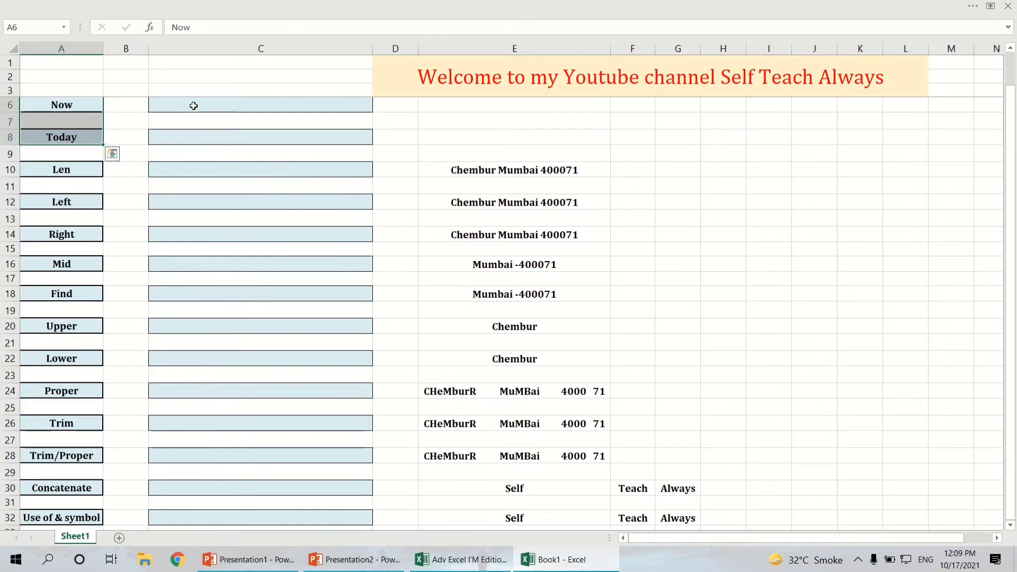
{"action": "left_click", "coordinate": [74, 106]}
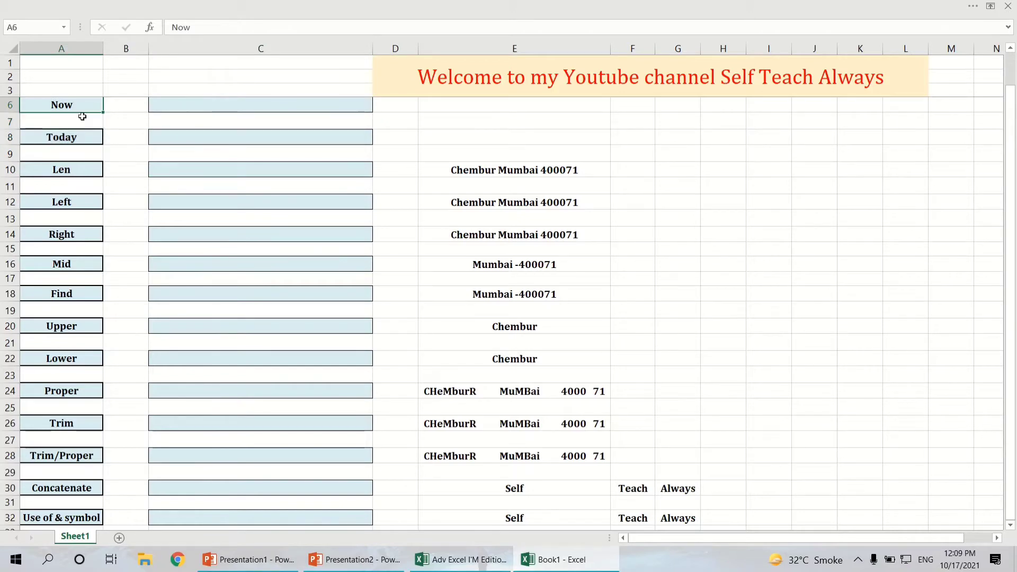
Step: Enter =NOW() in C6 to show the current date and time
{"action": "left_click", "coordinate": [240, 108]}
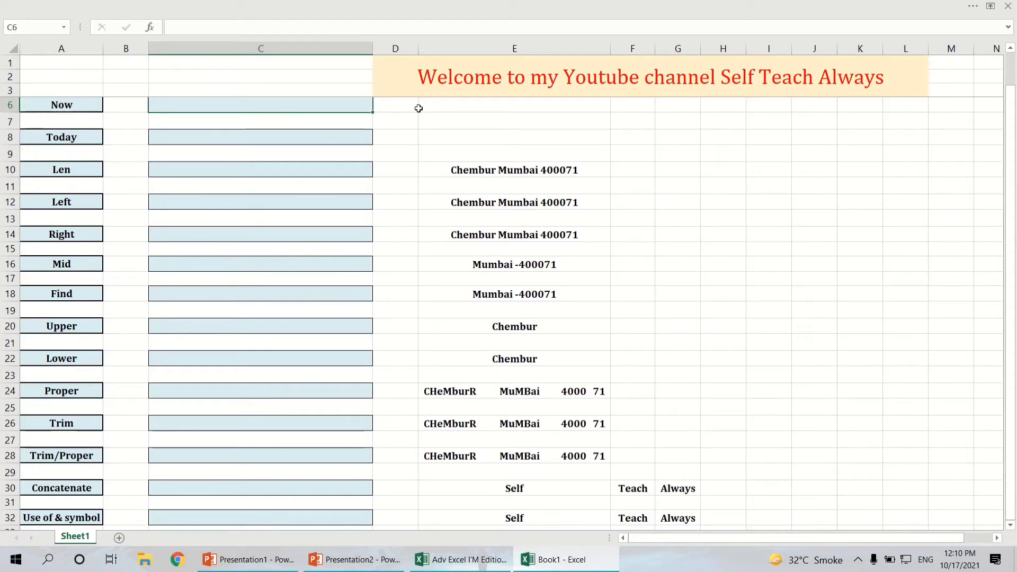
{"action": "type", "text": "=no"}
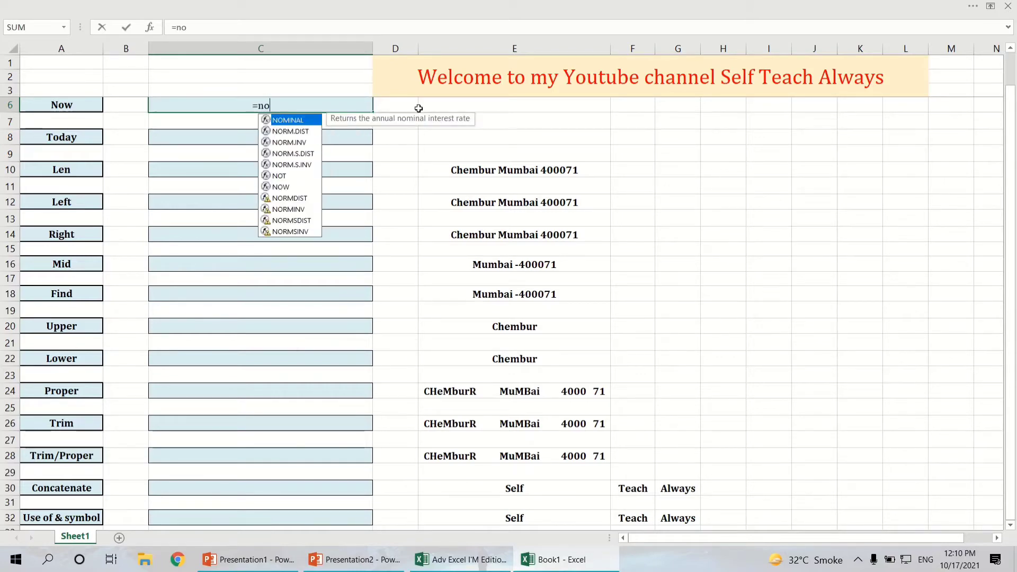
{"action": "type", "text": "w"}
{"action": "key", "text": "Tab"}
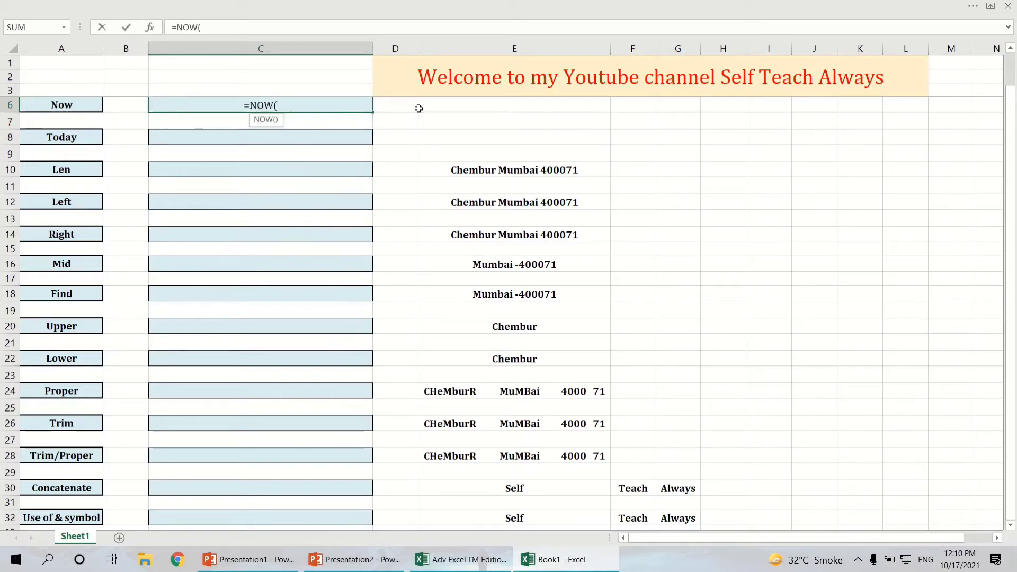
{"action": "type", "text": ")"}
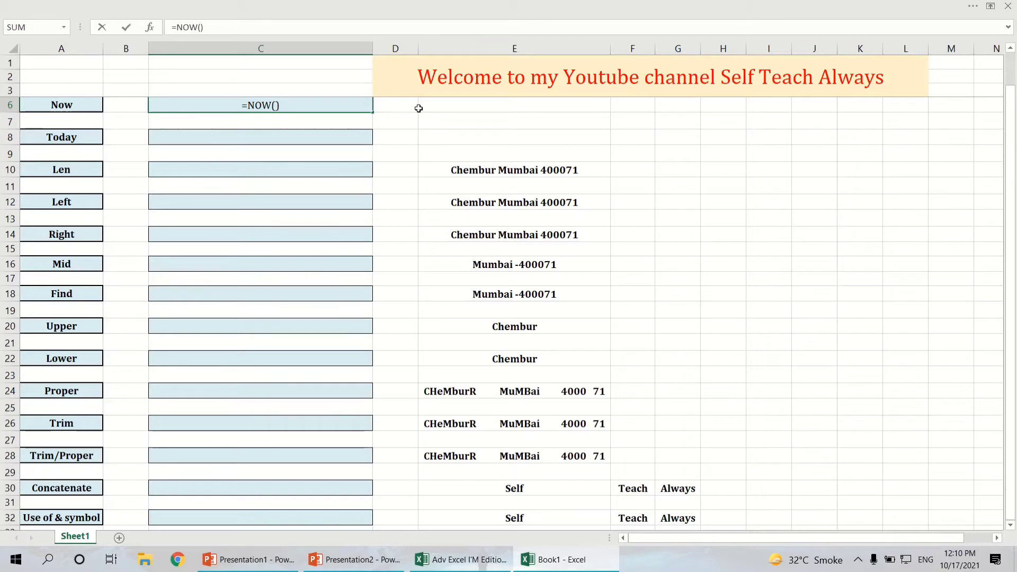
{"action": "key", "text": "Return"}
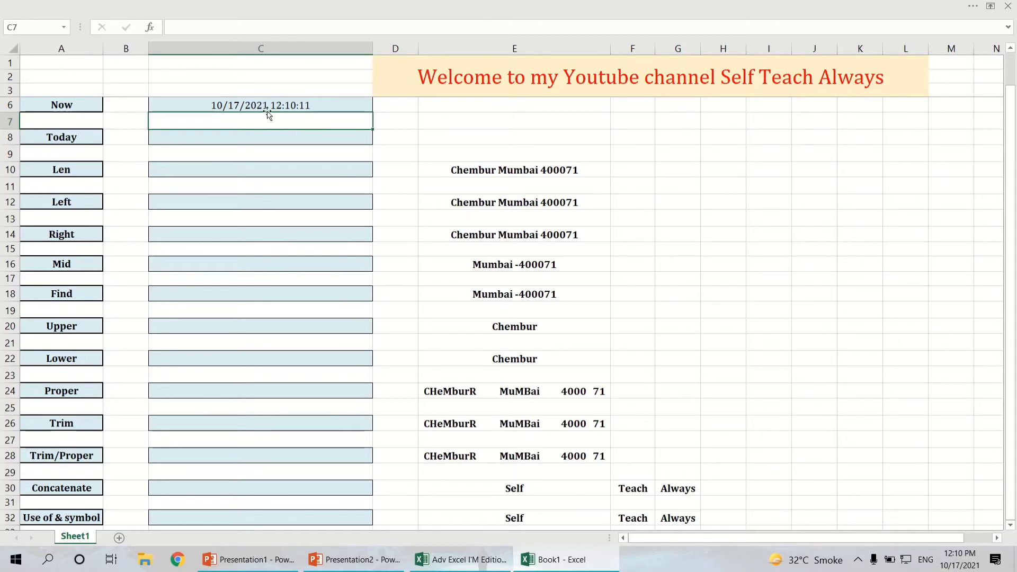
Step: Enter =TODAY() in C8 to show today's date, 10/17/2021
{"action": "left_click", "coordinate": [287, 142]}
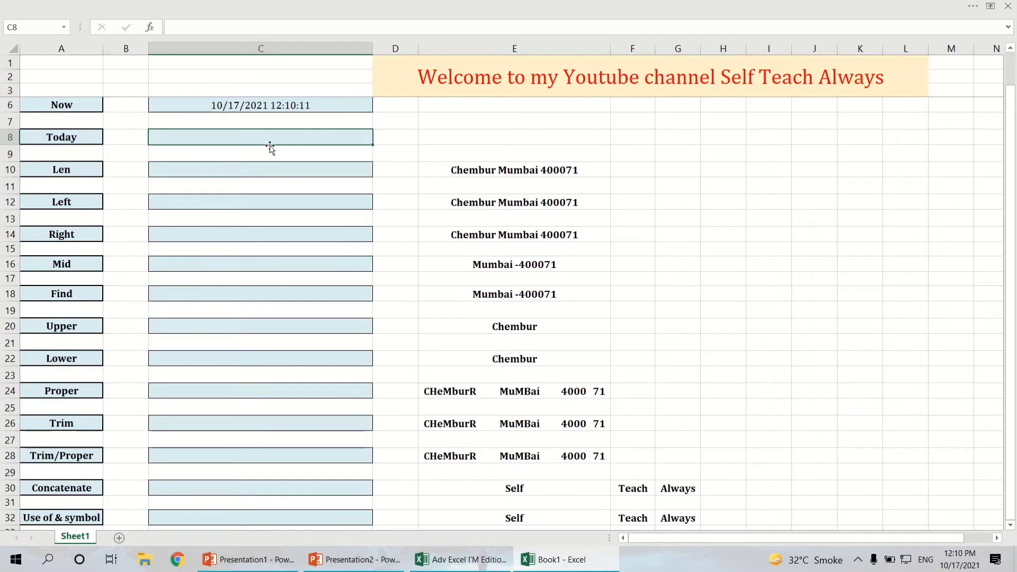
{"action": "type", "text": "="}
{"action": "type", "text": "tody"}
{"action": "key", "text": "BackSpace"}
{"action": "key", "text": "Tab"}
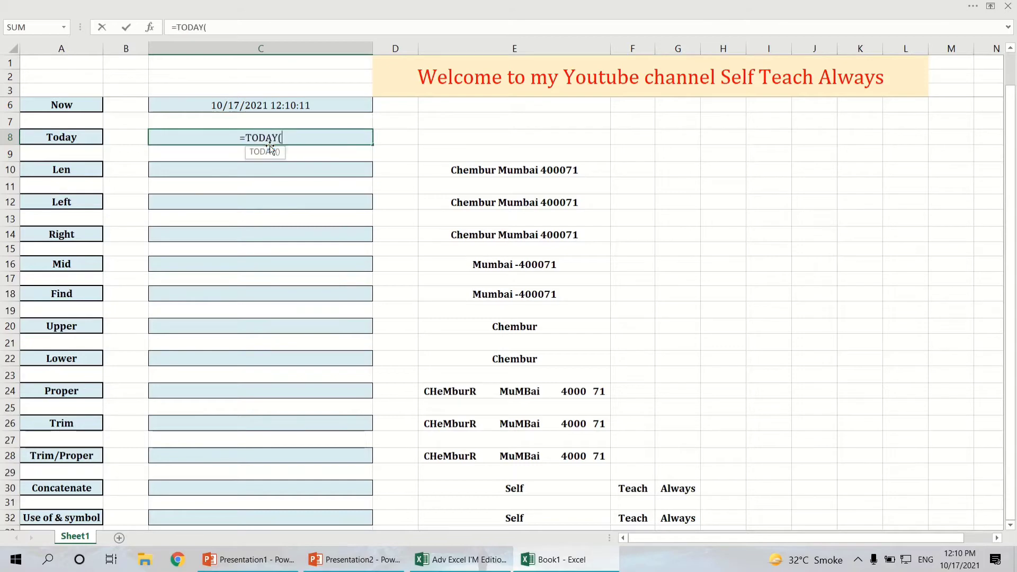
{"action": "type", "text": ")"}
{"action": "key", "text": "Return"}
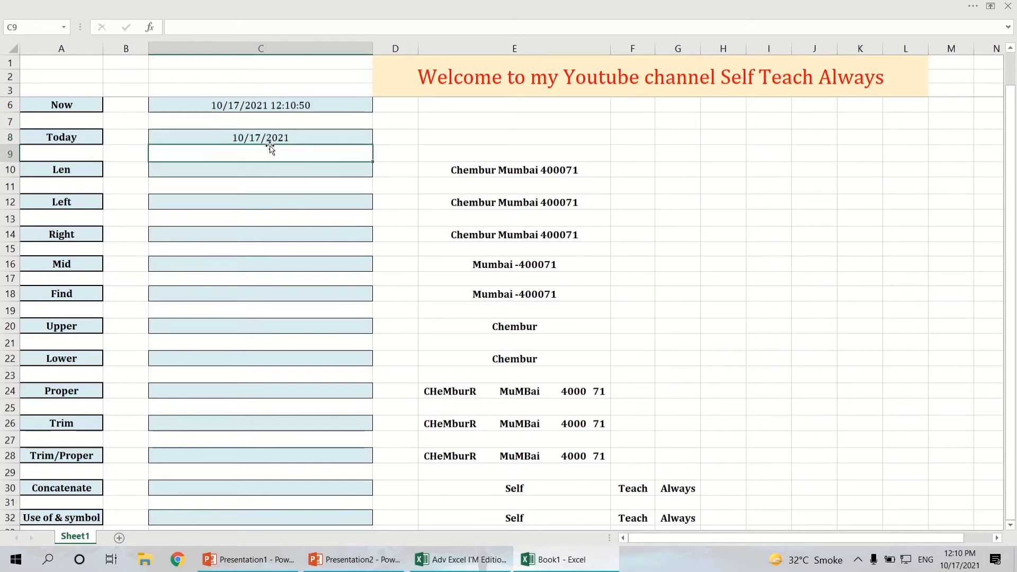
{"action": "left_click", "coordinate": [299, 139]}
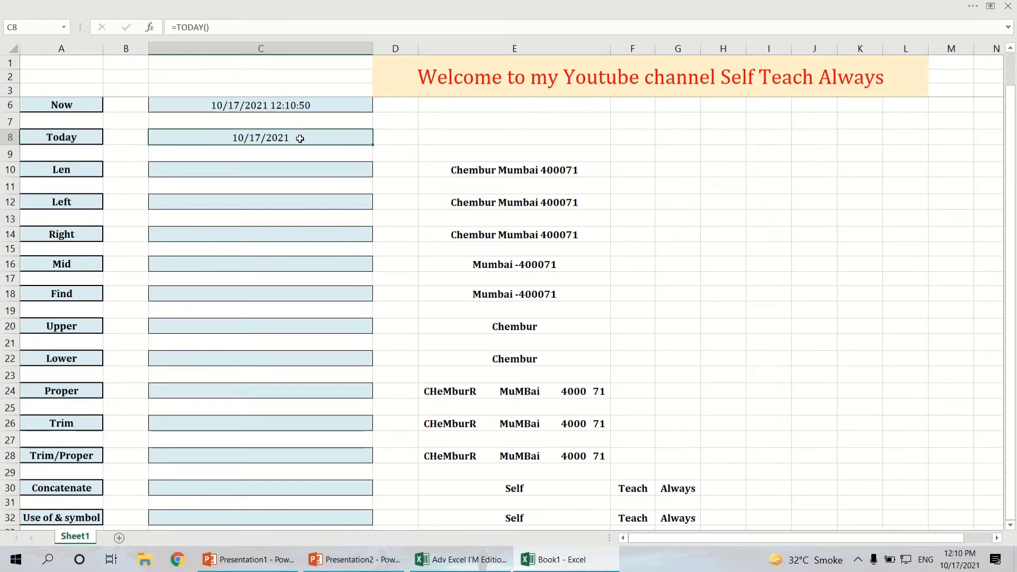
{"action": "left_click", "coordinate": [73, 174]}
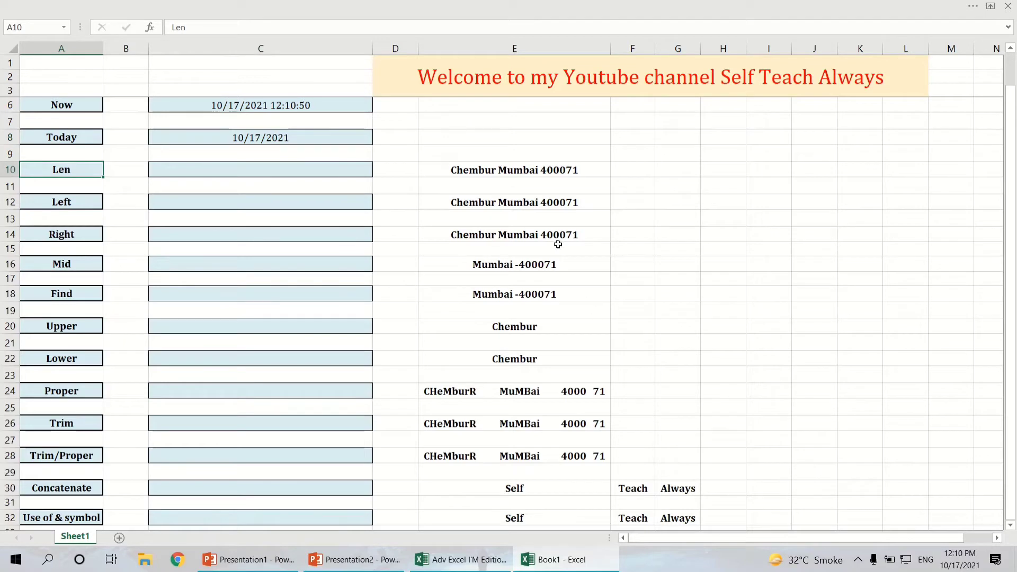
Step: Enter =LEN(E10) in C10 to count the characters of the E10 text, giving 21
{"action": "left_click", "coordinate": [517, 178]}
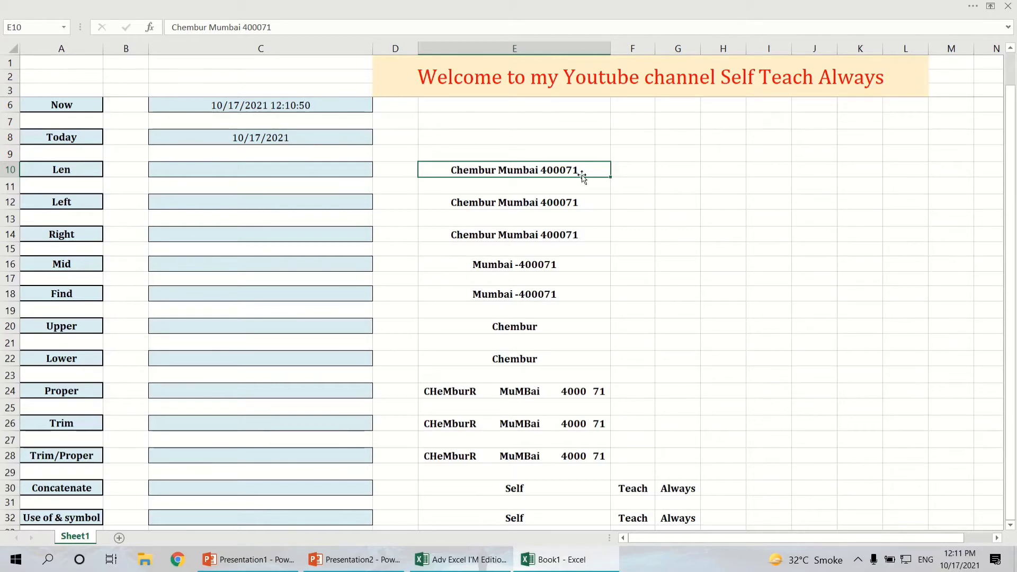
{"action": "left_click", "coordinate": [285, 171]}
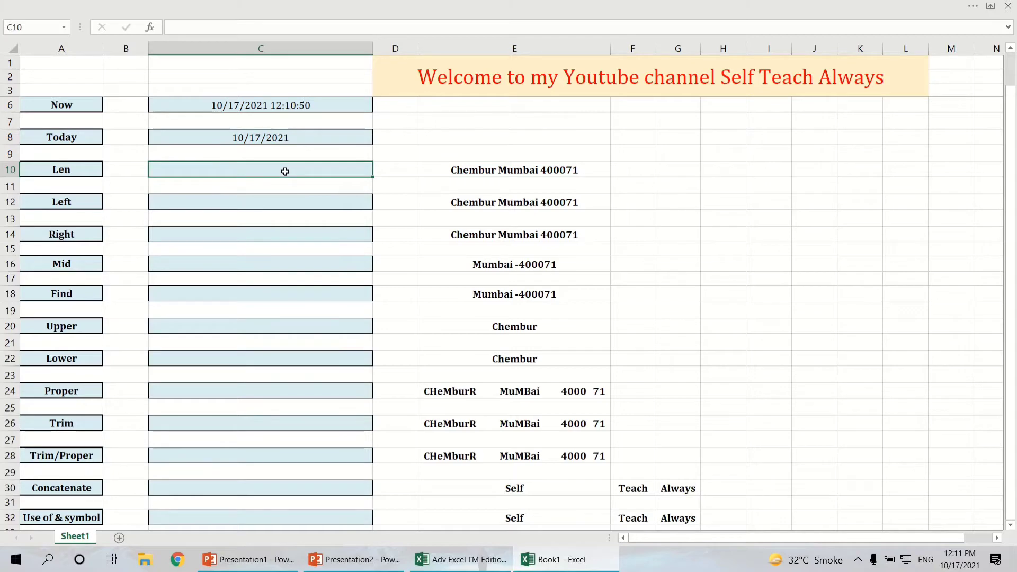
{"action": "type", "text": "=len"}
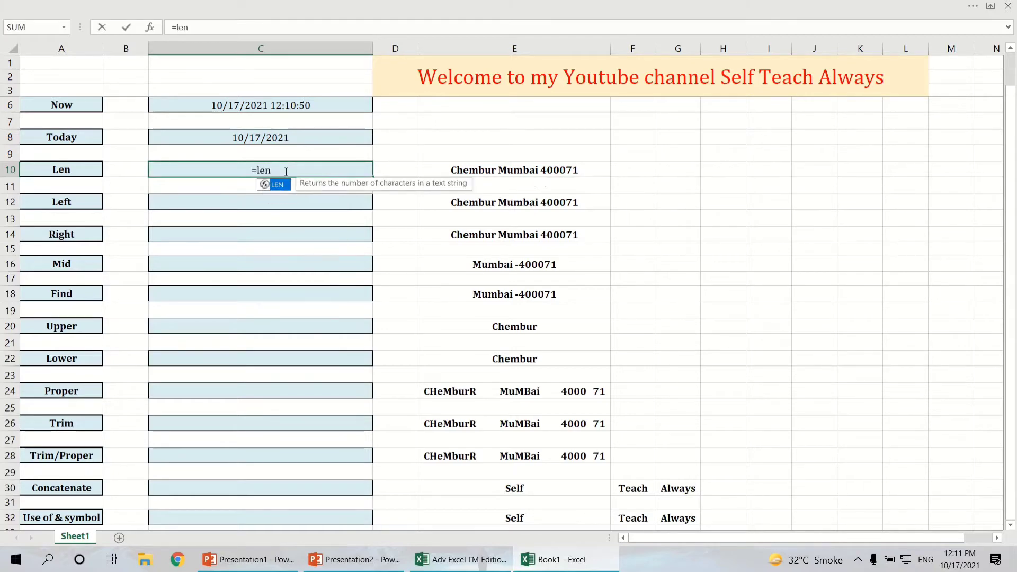
{"action": "key", "text": "Tab"}
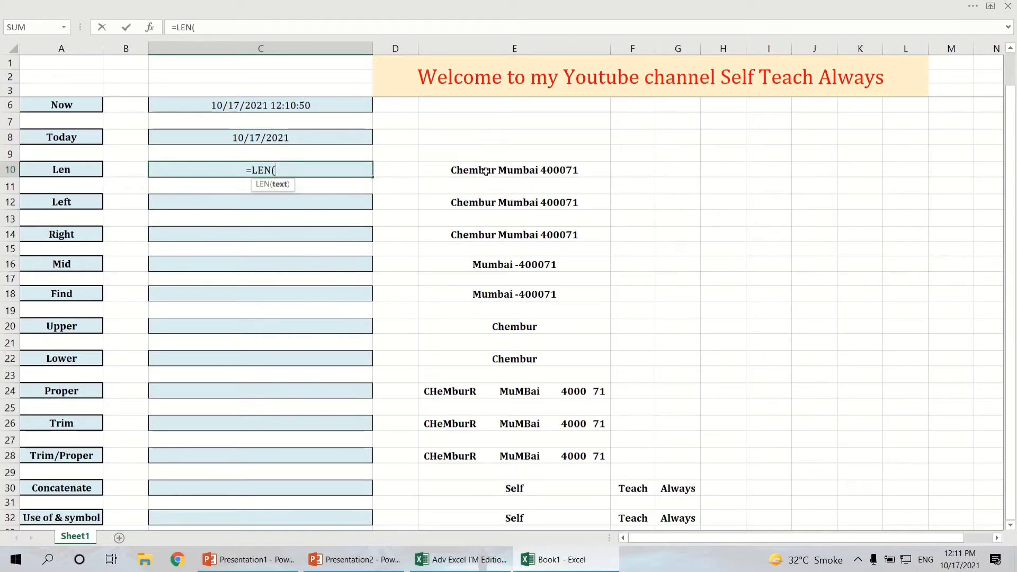
{"action": "left_click", "coordinate": [486, 170]}
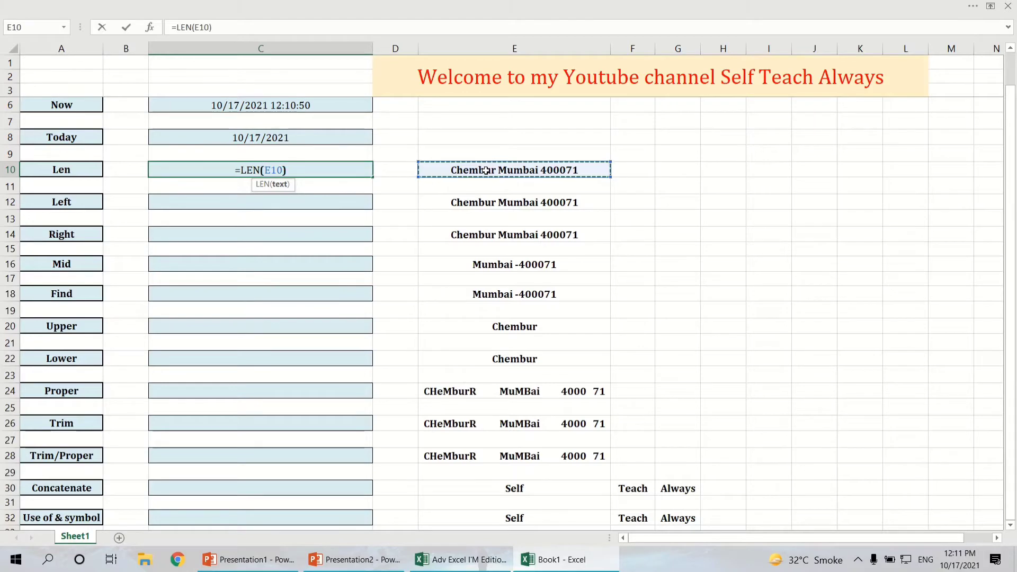
{"action": "type", "text": ")"}
{"action": "key", "text": "Return"}
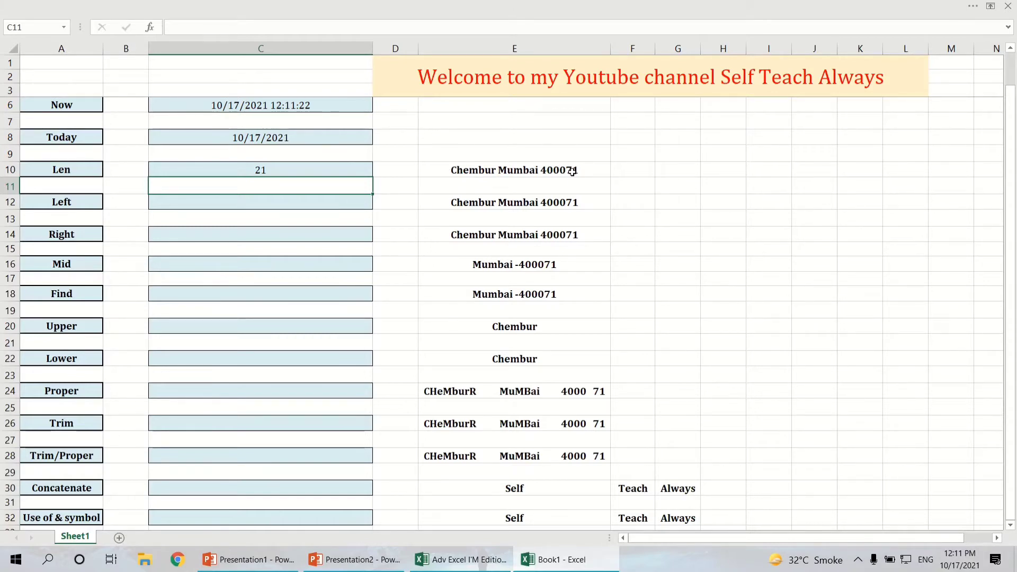
Step: Add trailing spaces to E10 to show the count change, then remove them again
{"action": "left_click", "coordinate": [269, 167]}
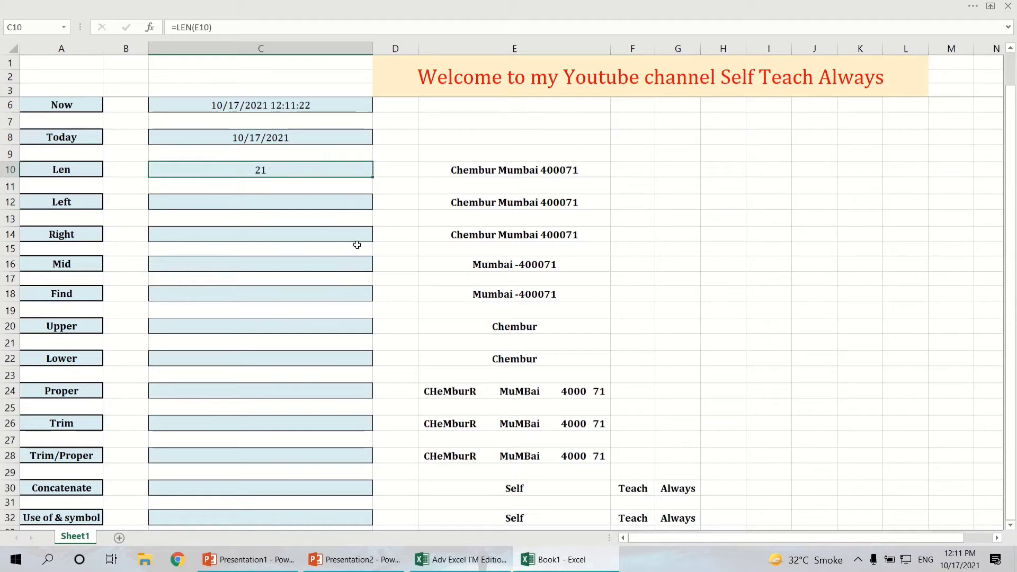
{"action": "double_click", "coordinate": [595, 173]}
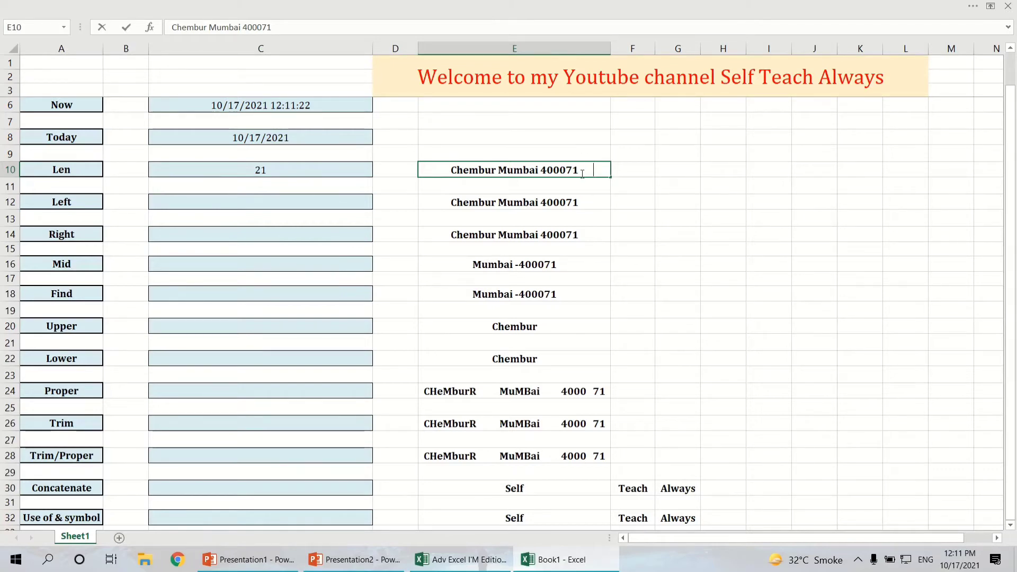
{"action": "key", "text": "Return"}
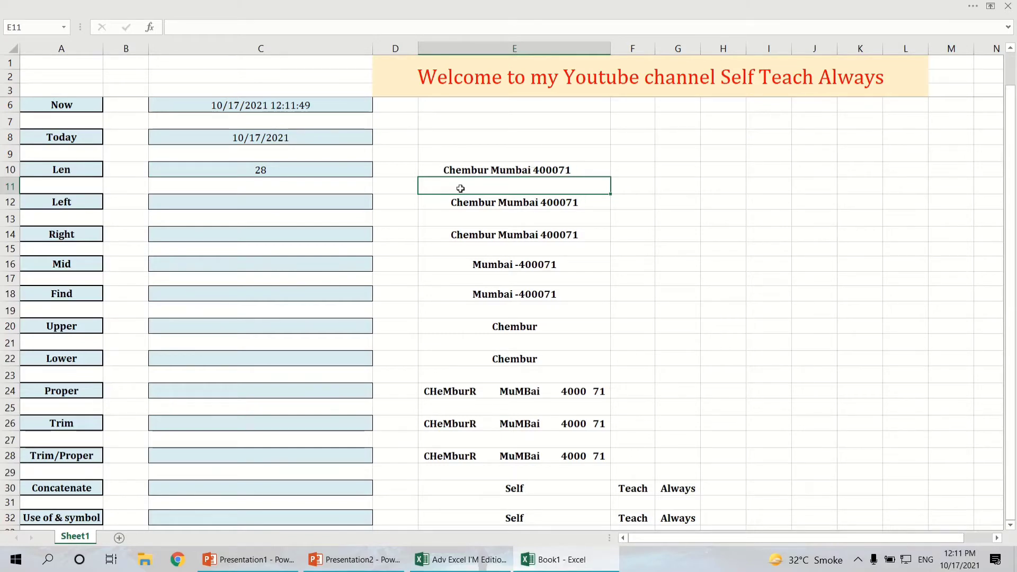
{"action": "double_click", "coordinate": [604, 171]}
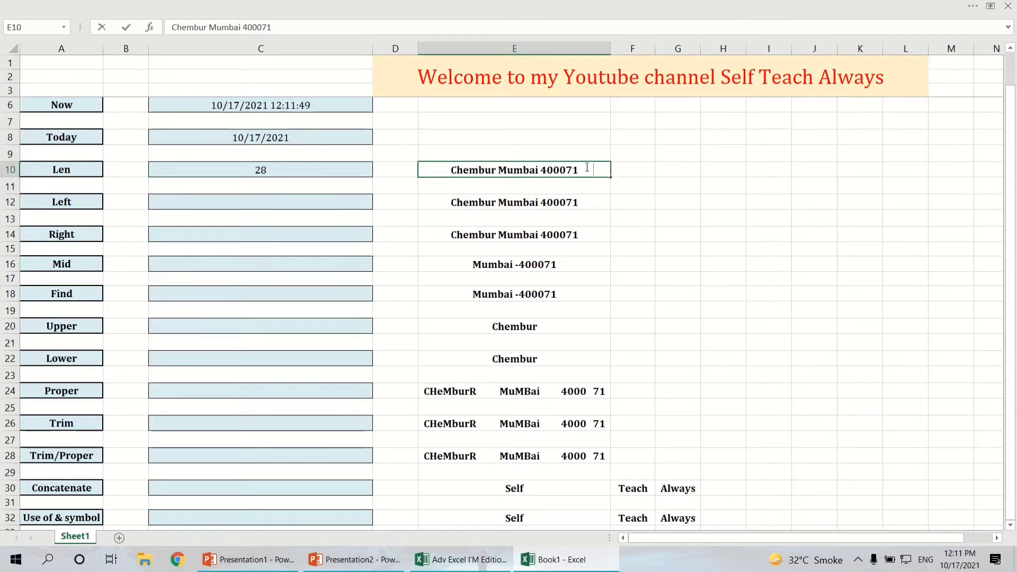
{"action": "key", "text": "Escape"}
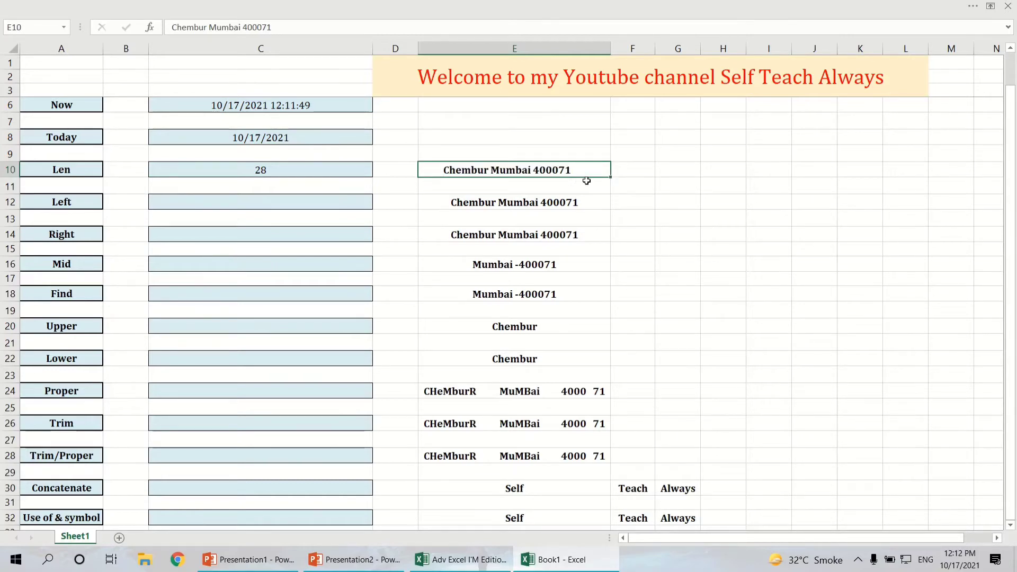
Step: Enter =LEFT(E12,5) in C12 so it returns Chemb
{"action": "left_click", "coordinate": [10, 202]}
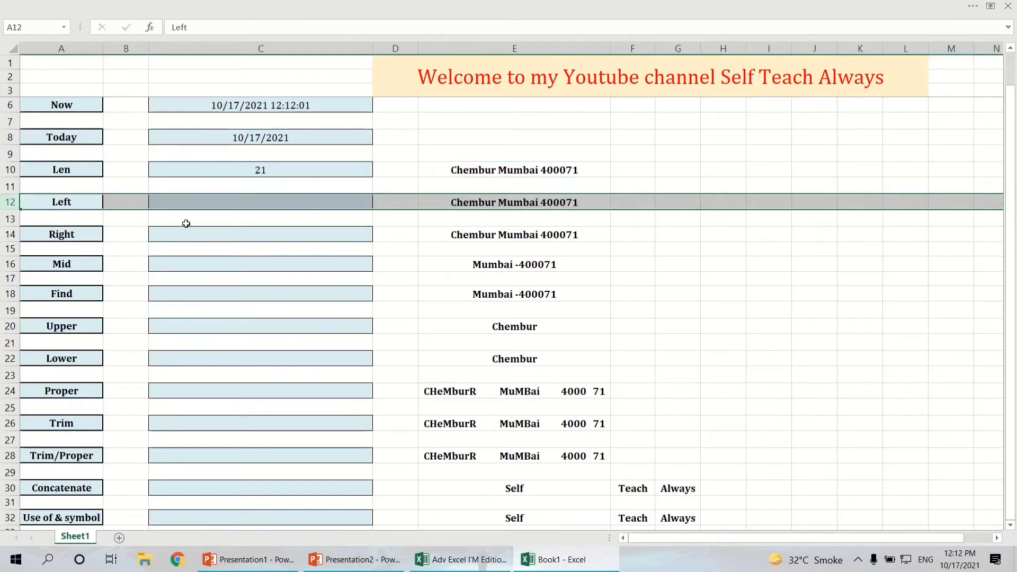
{"action": "left_click", "coordinate": [509, 203]}
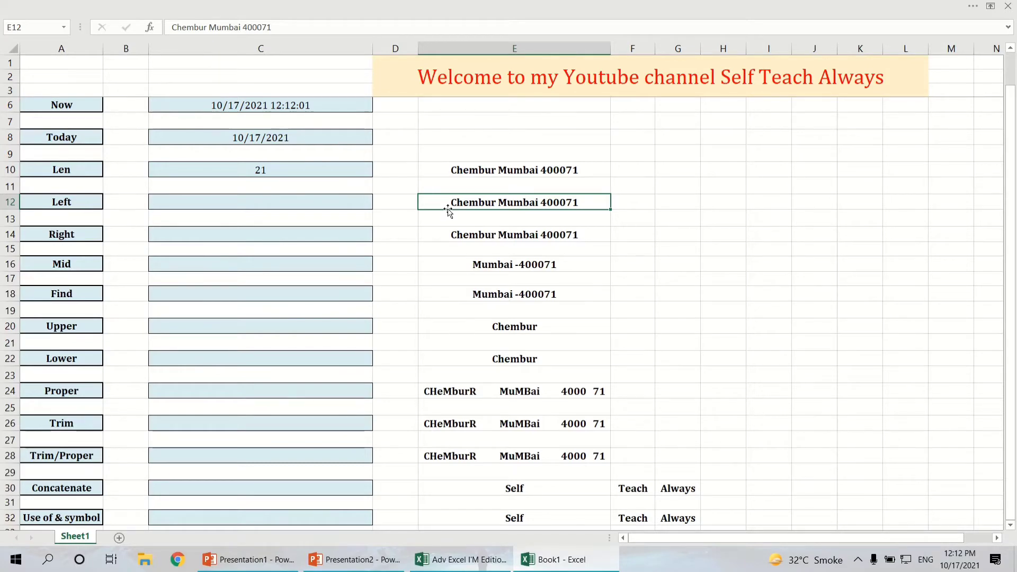
{"action": "left_click", "coordinate": [10, 234]}
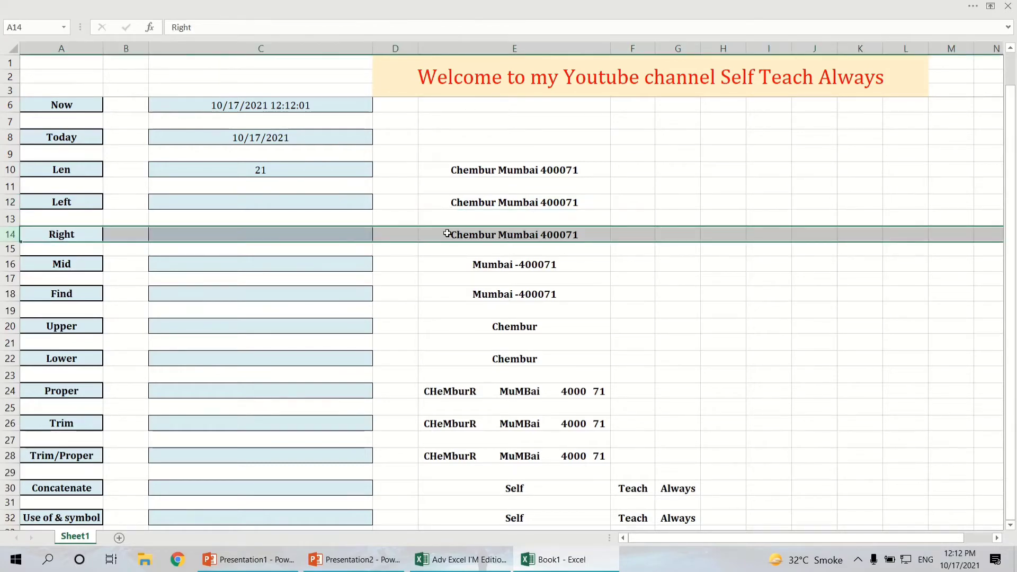
{"action": "left_click", "coordinate": [236, 200]}
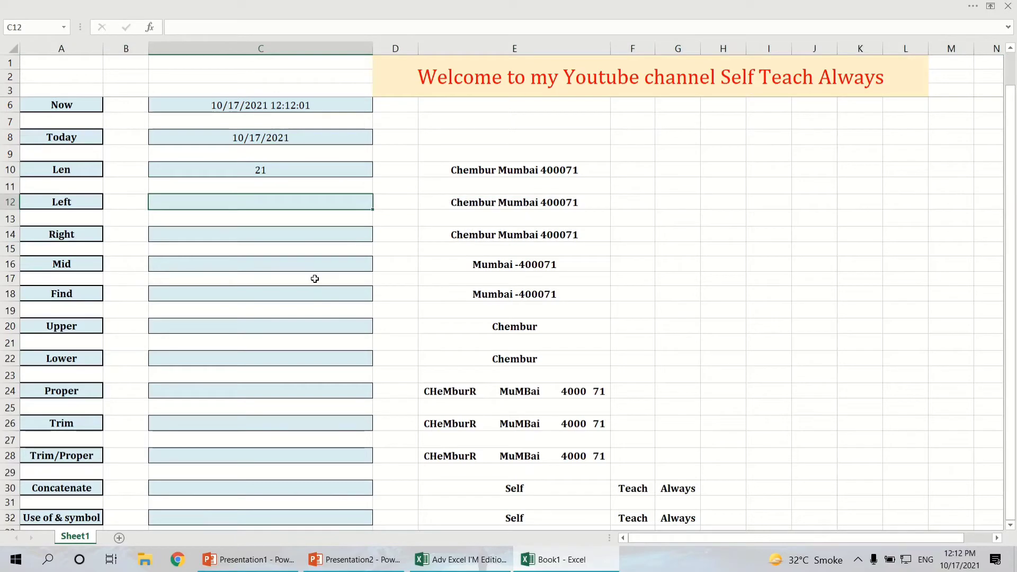
{"action": "type", "text": "=le"}
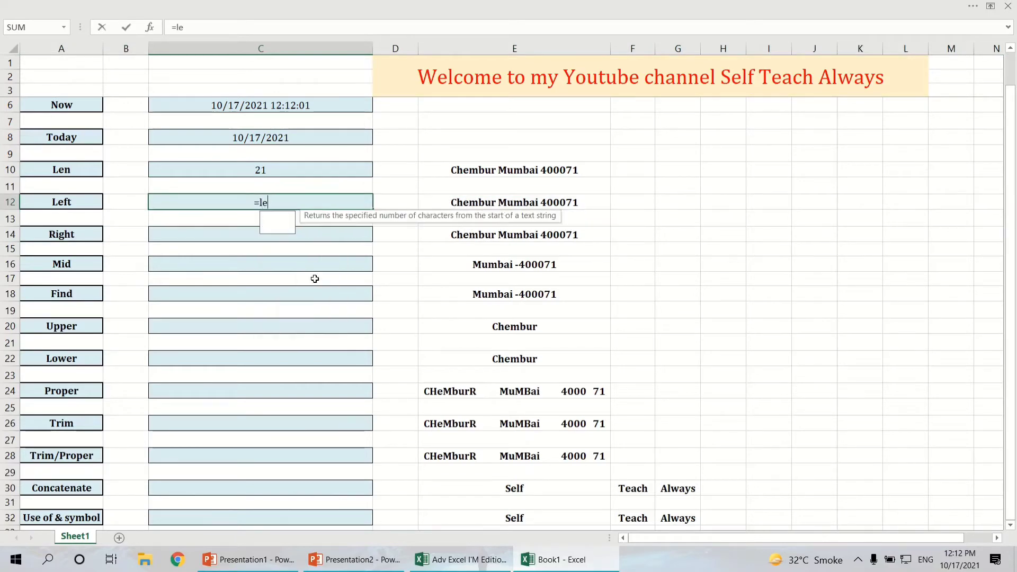
{"action": "key", "text": "Tab"}
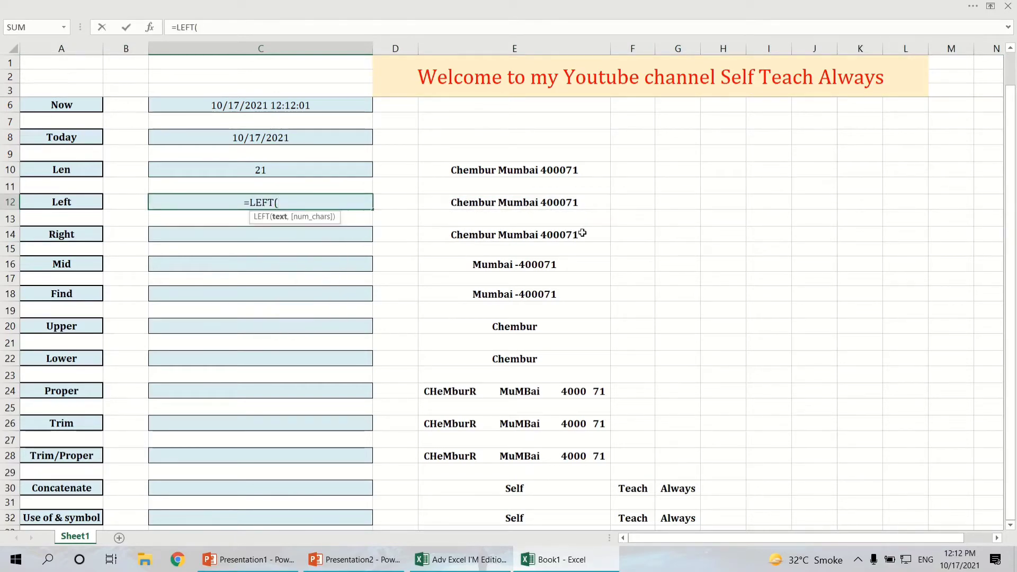
{"action": "left_click", "coordinate": [500, 204]}
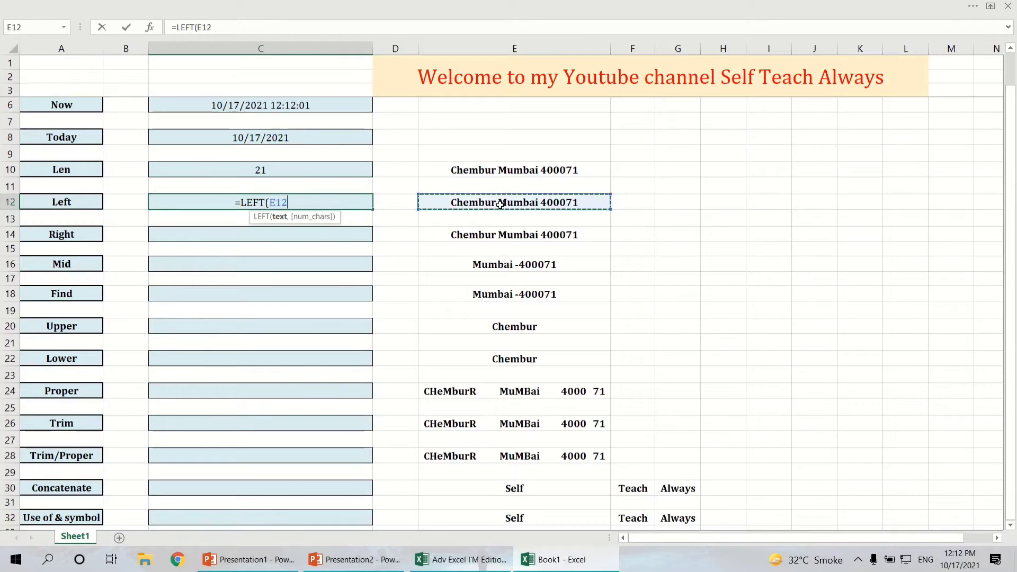
{"action": "type", "text": ","}
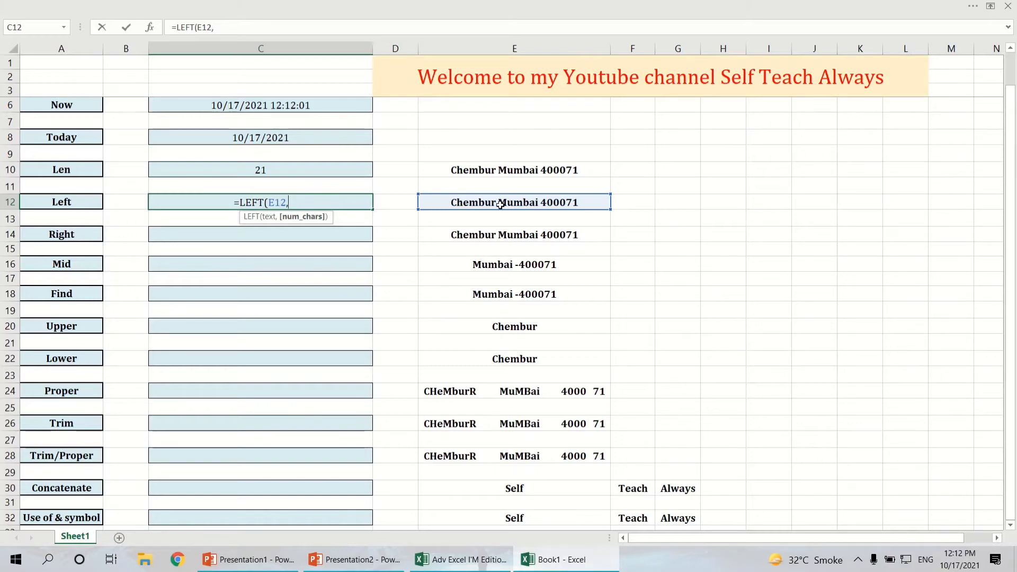
{"action": "type", "text": "5"}
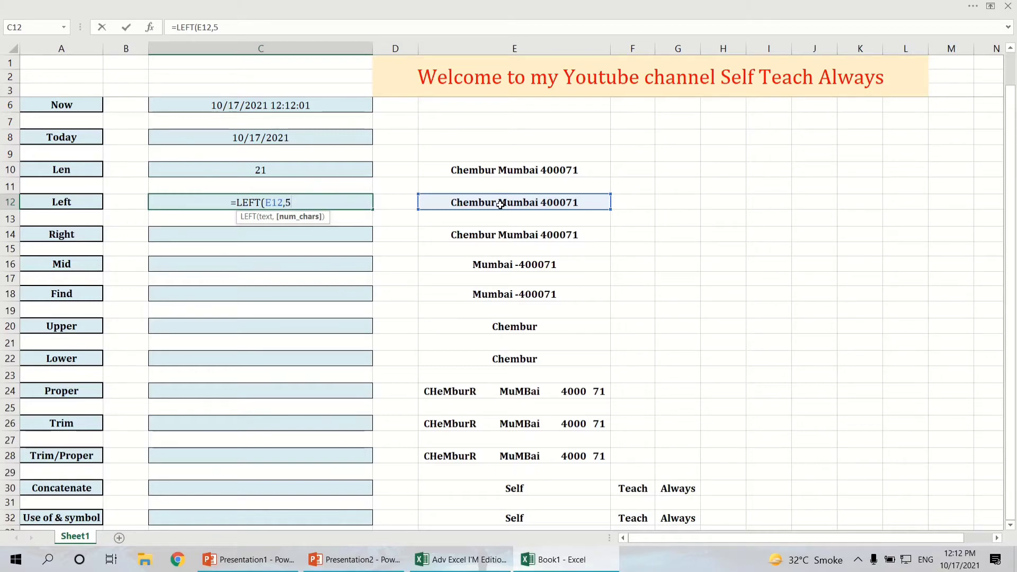
{"action": "key", "text": "Return"}
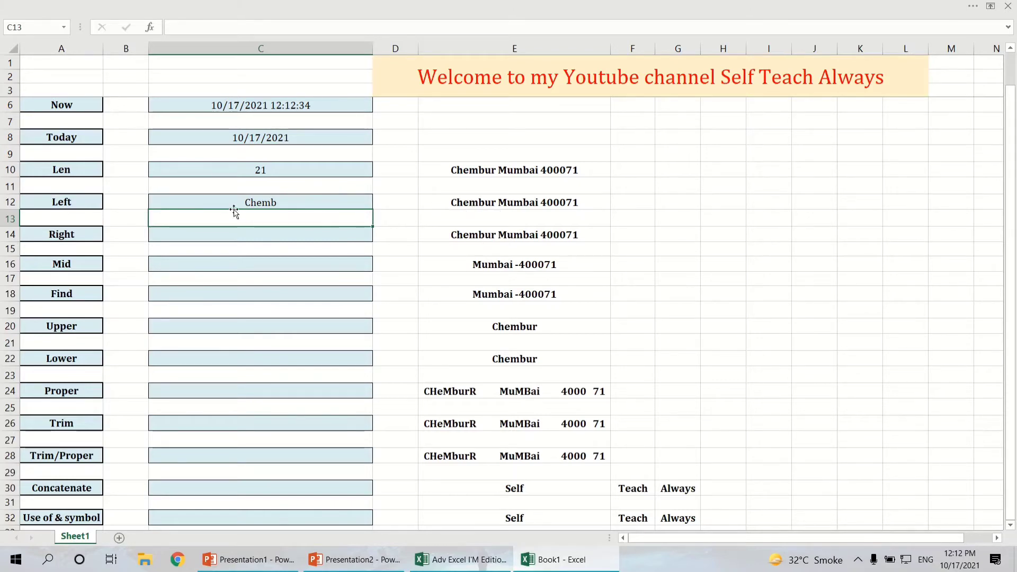
Step: Enter =RIGHT(E14,7) in C14 so it returns 400071
{"action": "left_click", "coordinate": [69, 236]}
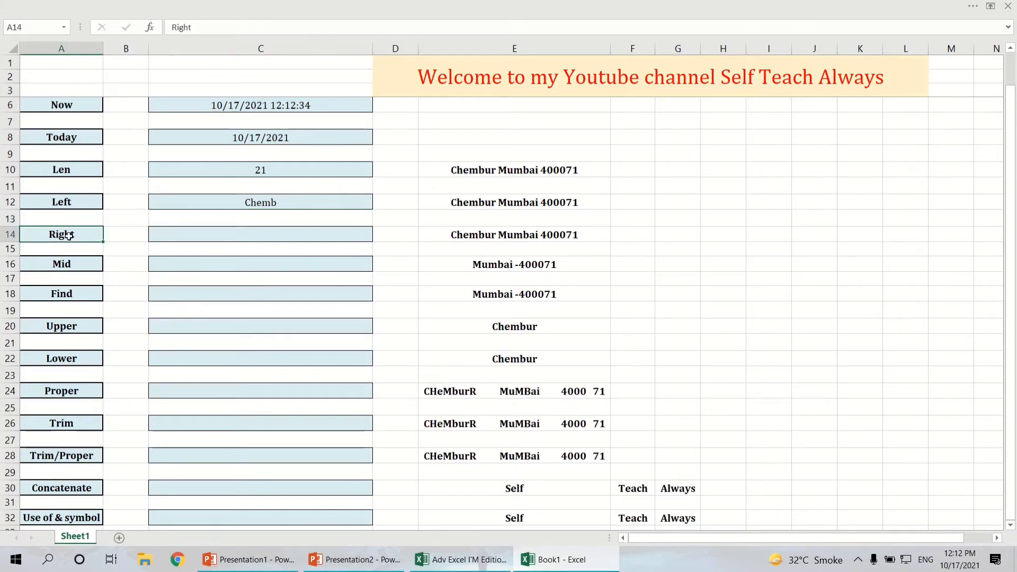
{"action": "left_click", "coordinate": [299, 234]}
{"action": "type", "text": "="}
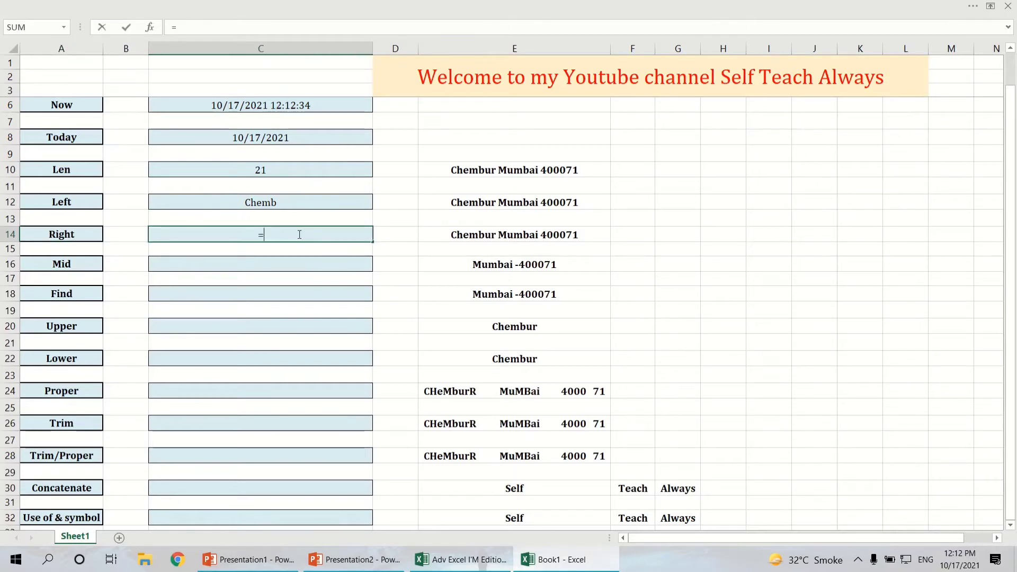
{"action": "type", "text": "righ"}
{"action": "key", "text": "Tab"}
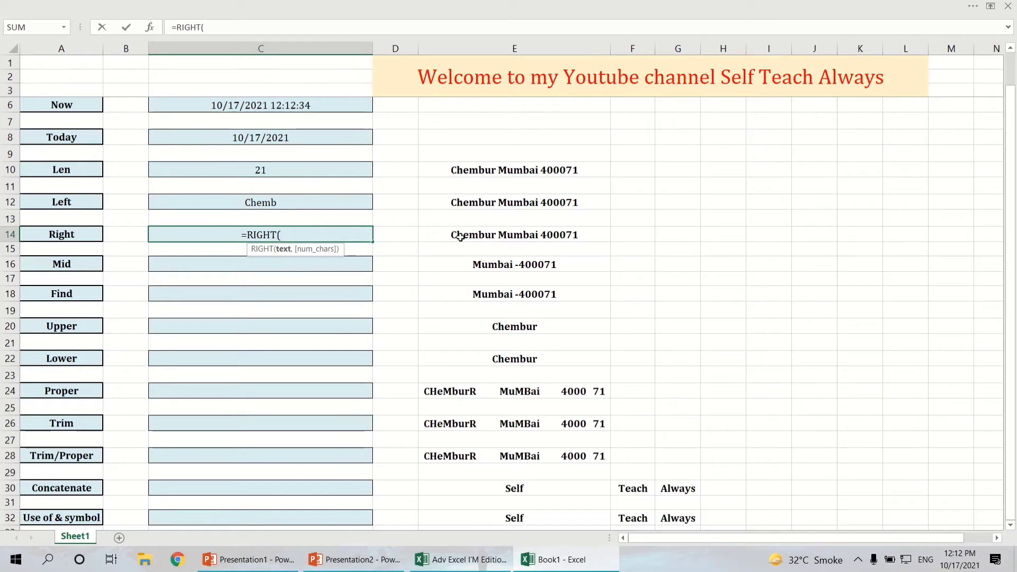
{"action": "left_click", "coordinate": [460, 237]}
{"action": "type", "text": ","}
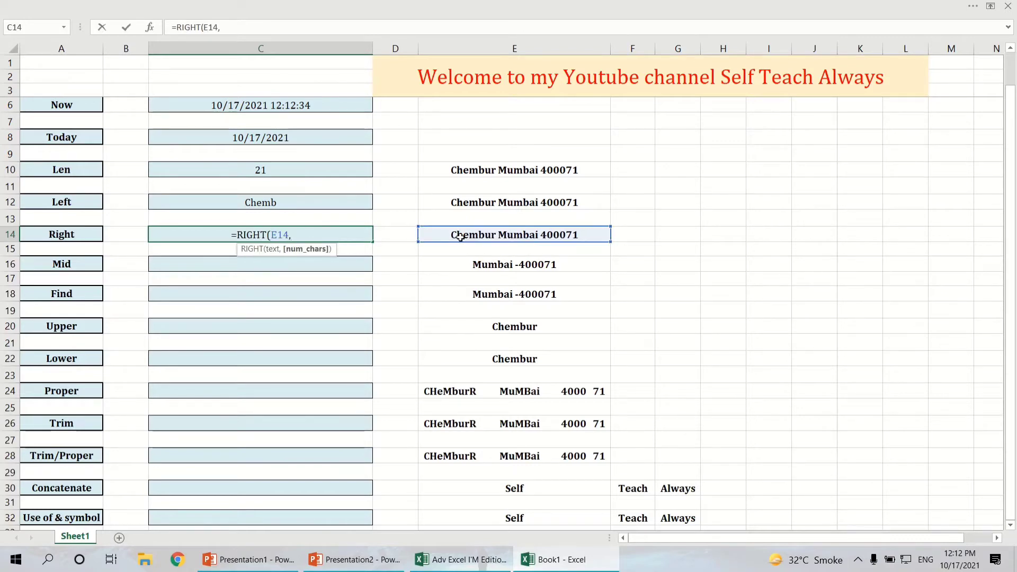
{"action": "type", "text": "7"}
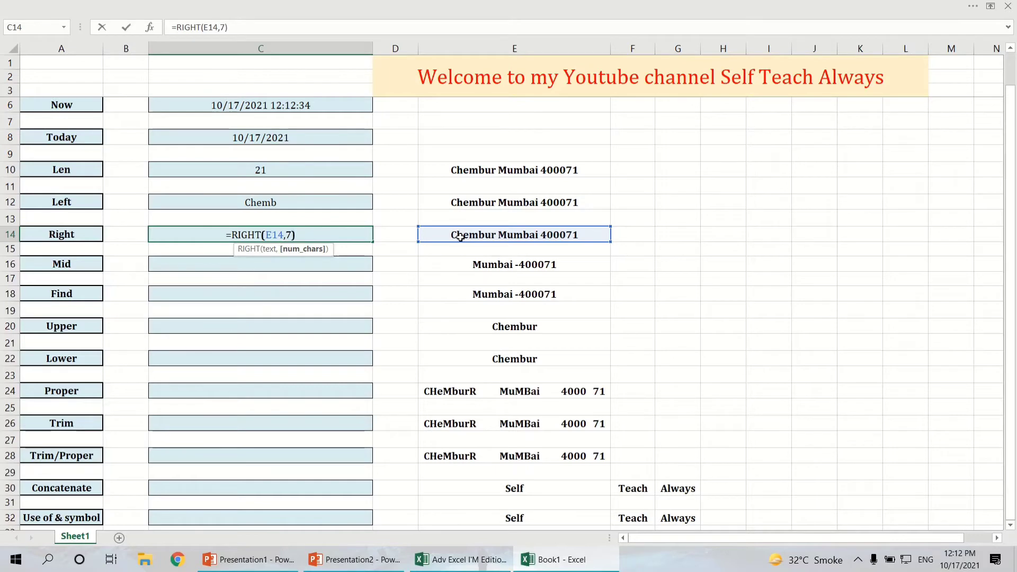
{"action": "key", "text": "Return"}
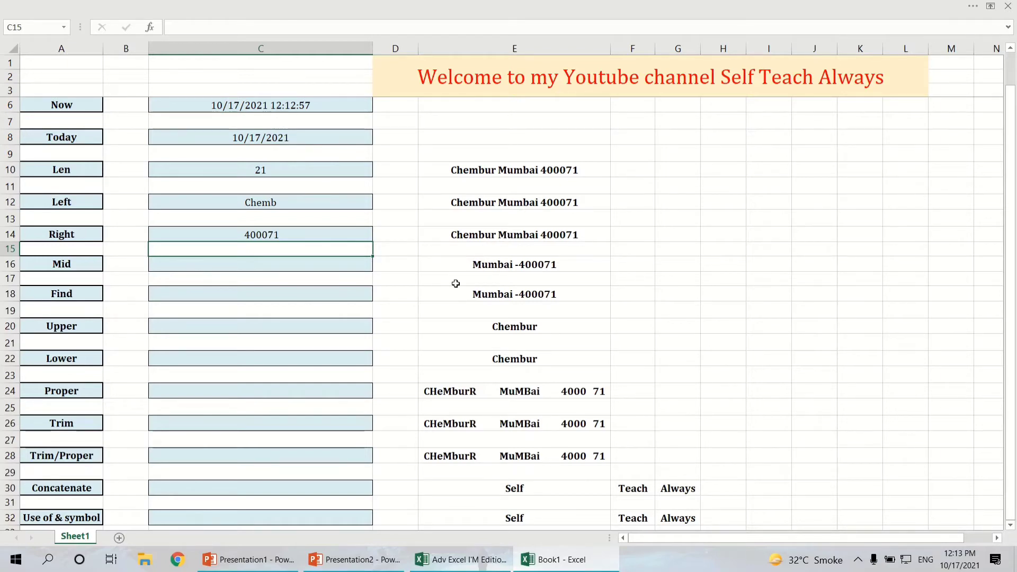
Step: Enter =MID(E16,4,3) in C16 so it returns bai
{"action": "left_click", "coordinate": [234, 267]}
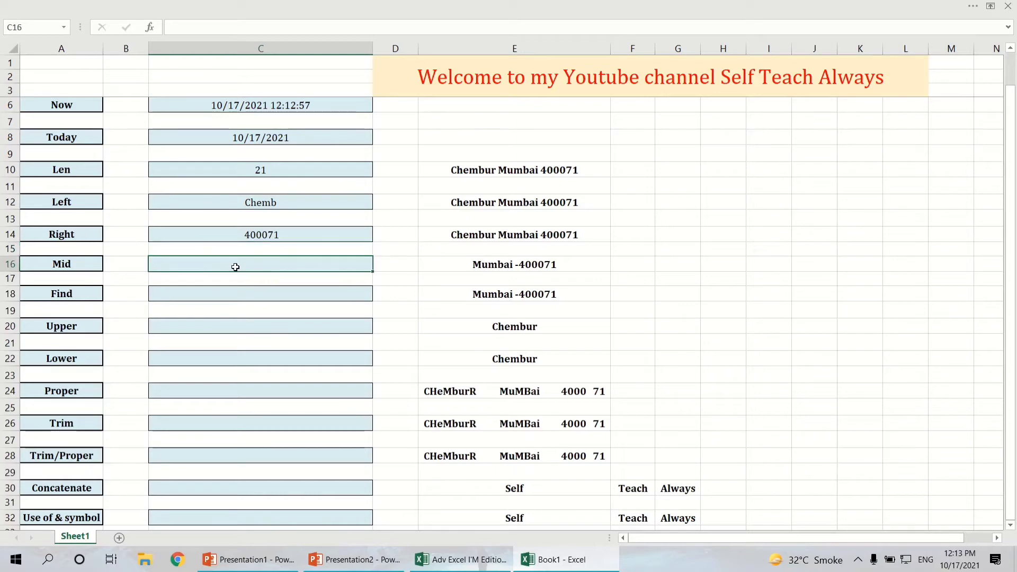
{"action": "type", "text": "="}
{"action": "type", "text": "mid"}
{"action": "key", "text": "Tab"}
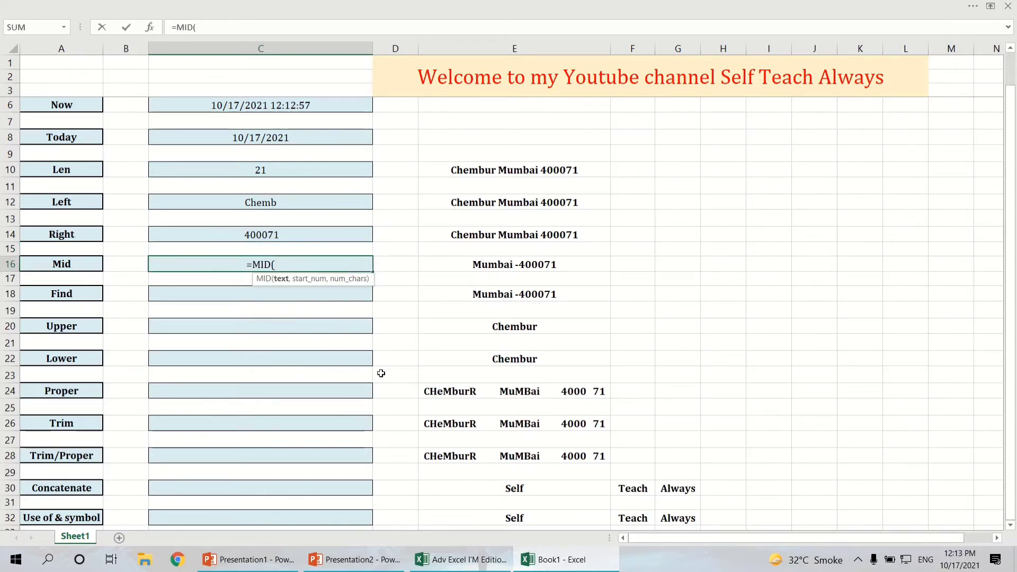
{"action": "left_click", "coordinate": [558, 264]}
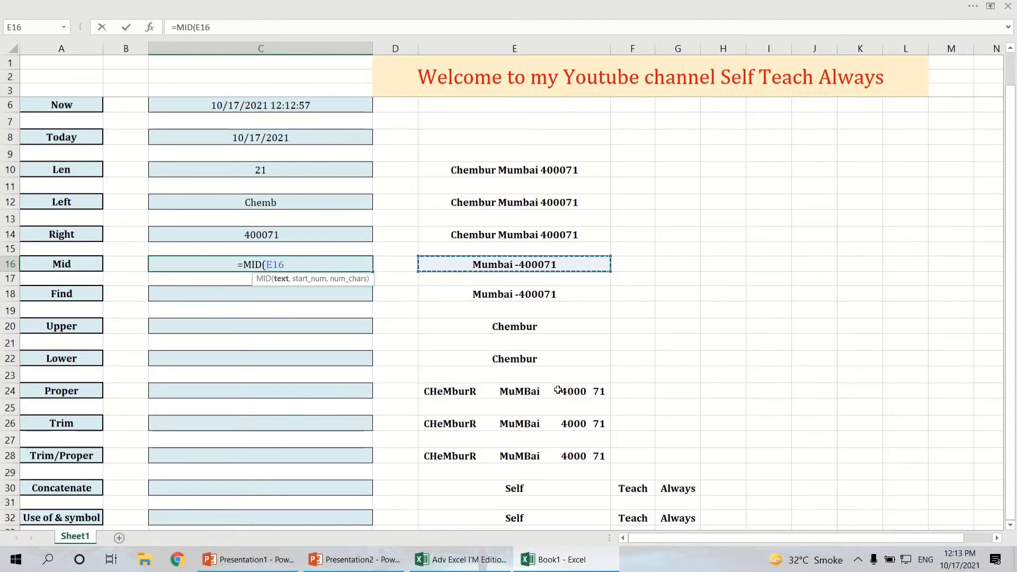
{"action": "type", "text": ","}
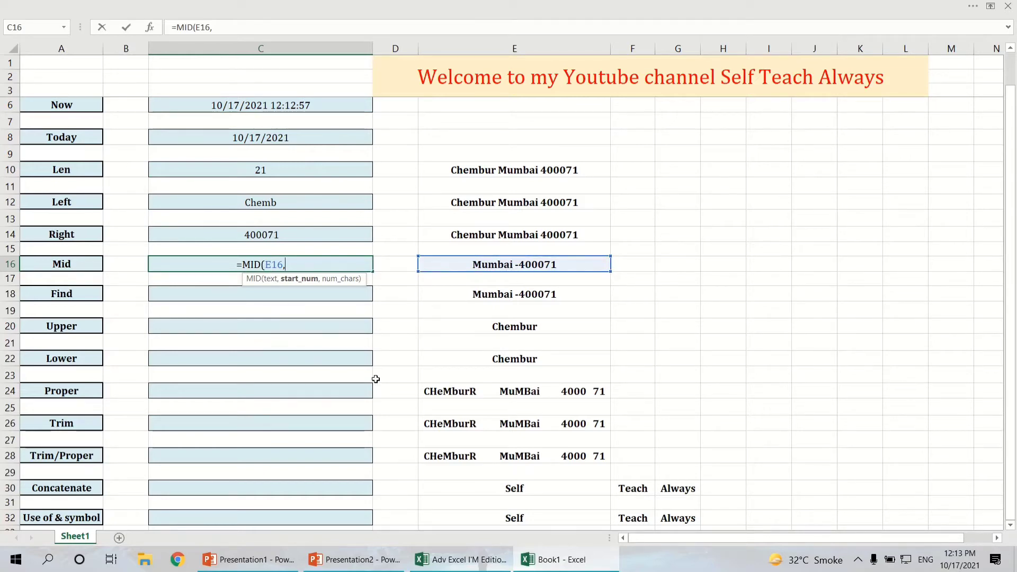
{"action": "type", "text": "4"}
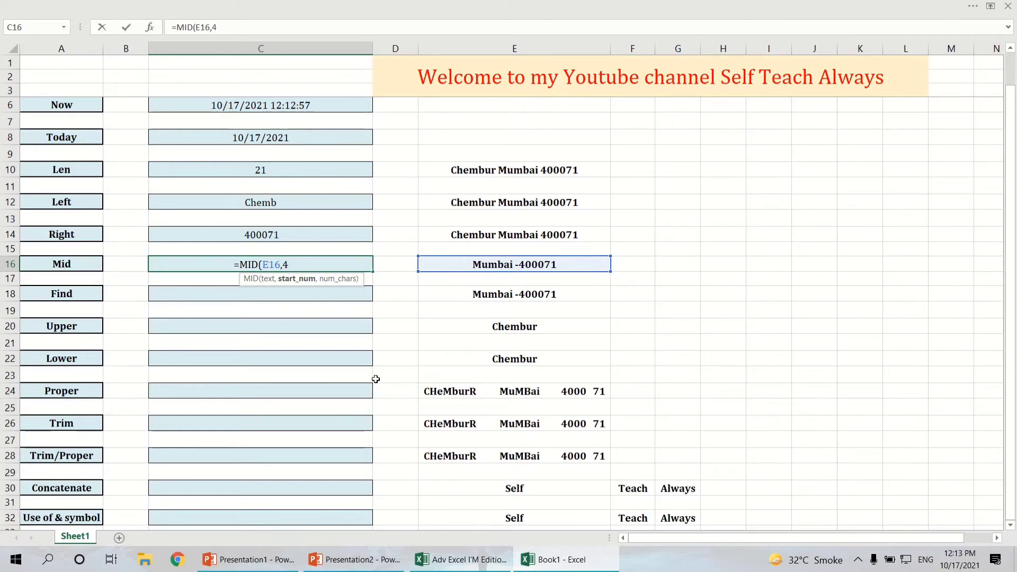
{"action": "type", "text": ","}
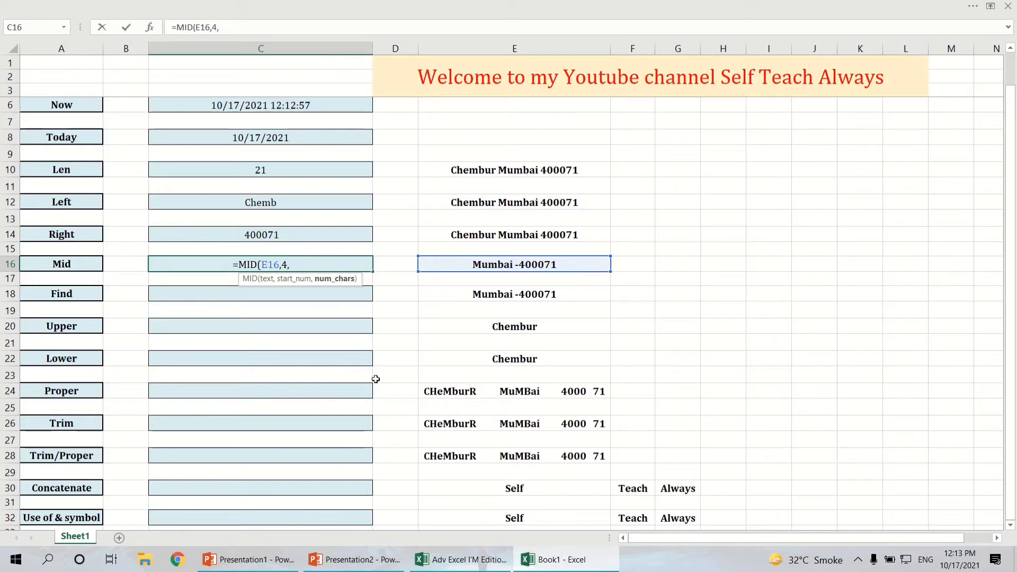
{"action": "type", "text": "2"}
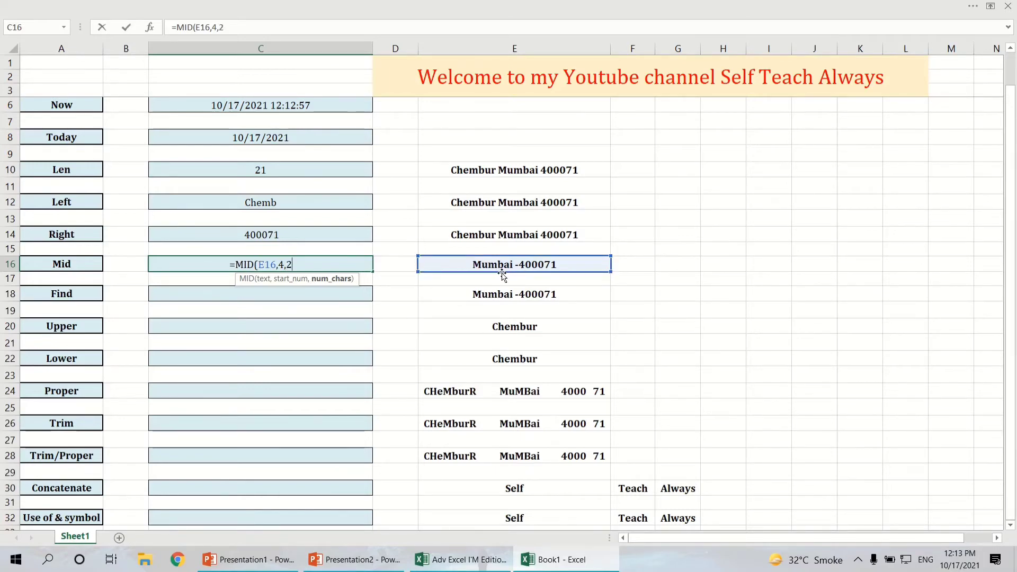
{"action": "key", "text": "BackSpace"}
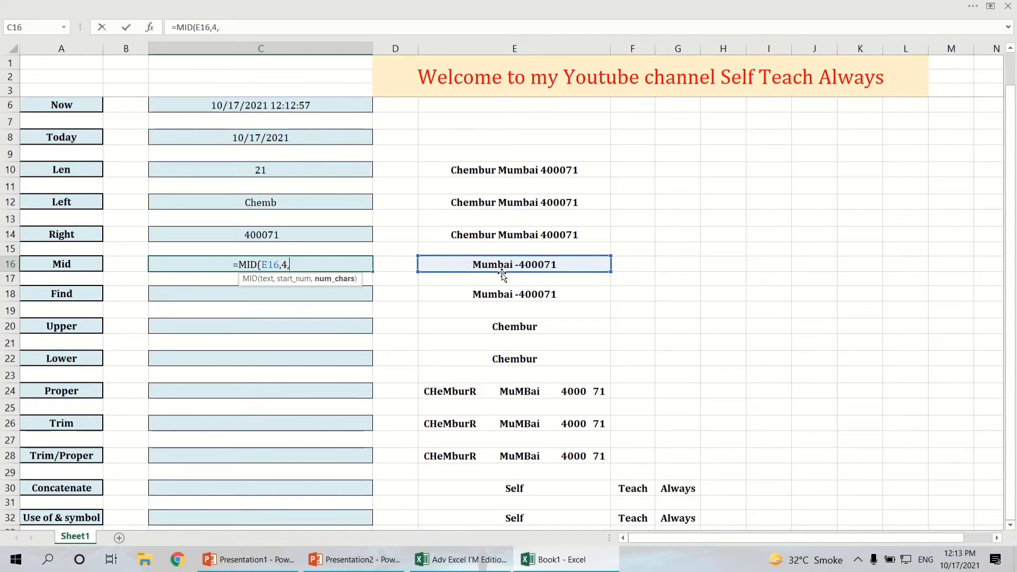
{"action": "type", "text": "3"}
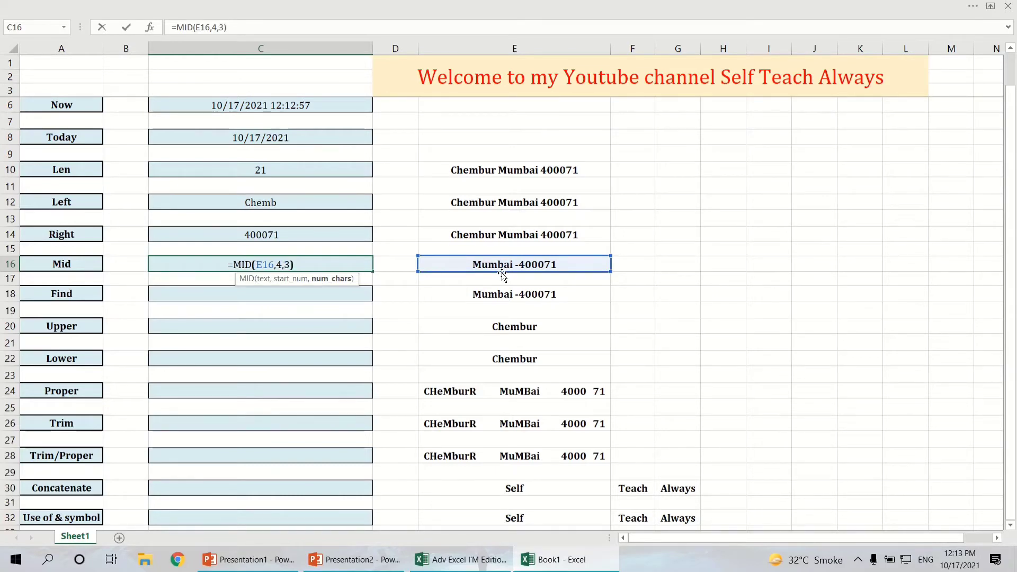
{"action": "key", "text": "Return"}
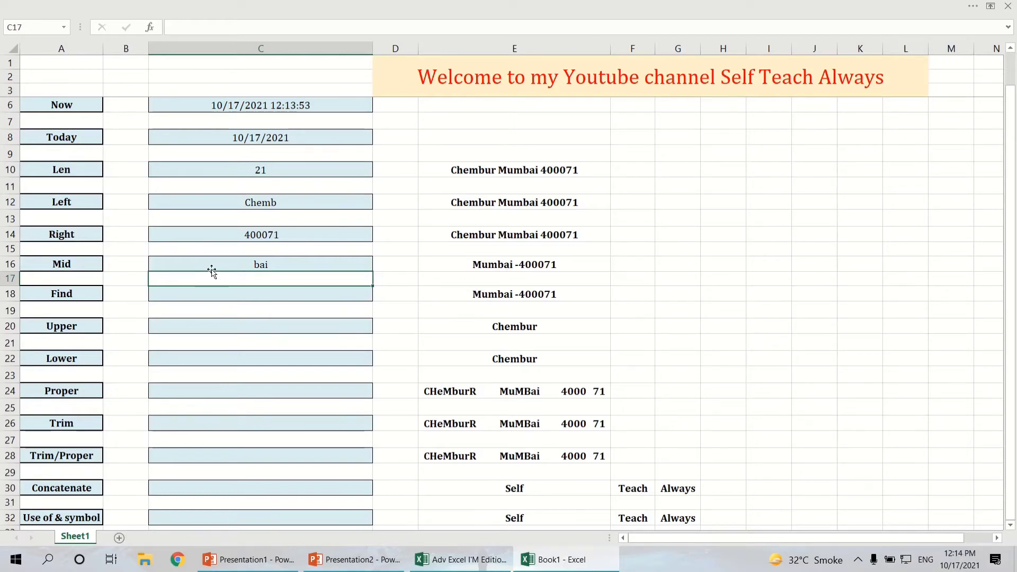
{"action": "left_click", "coordinate": [191, 295]}
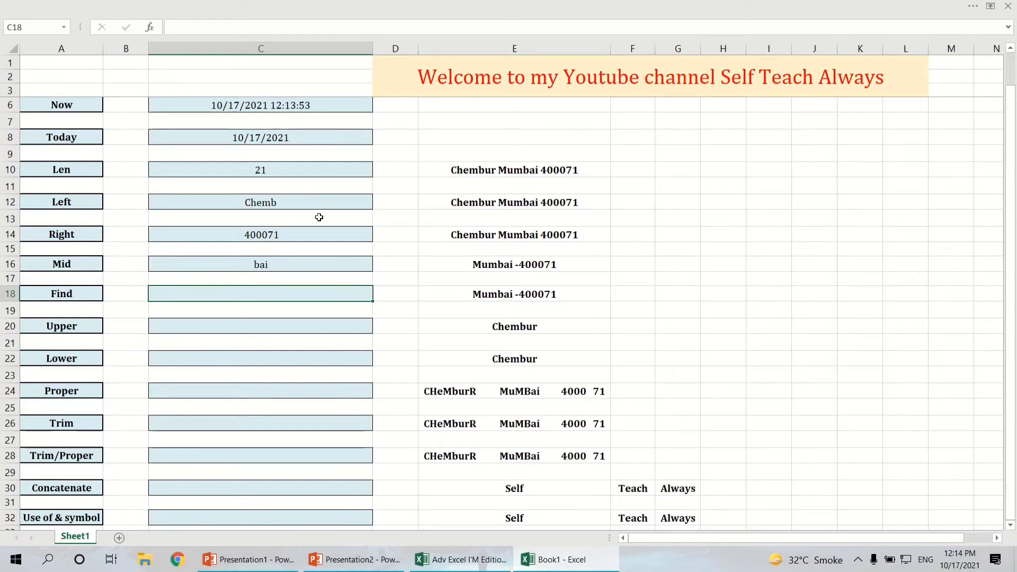
{"action": "left_click_drag", "start_coordinate": [316, 203], "coordinate": [327, 266]}
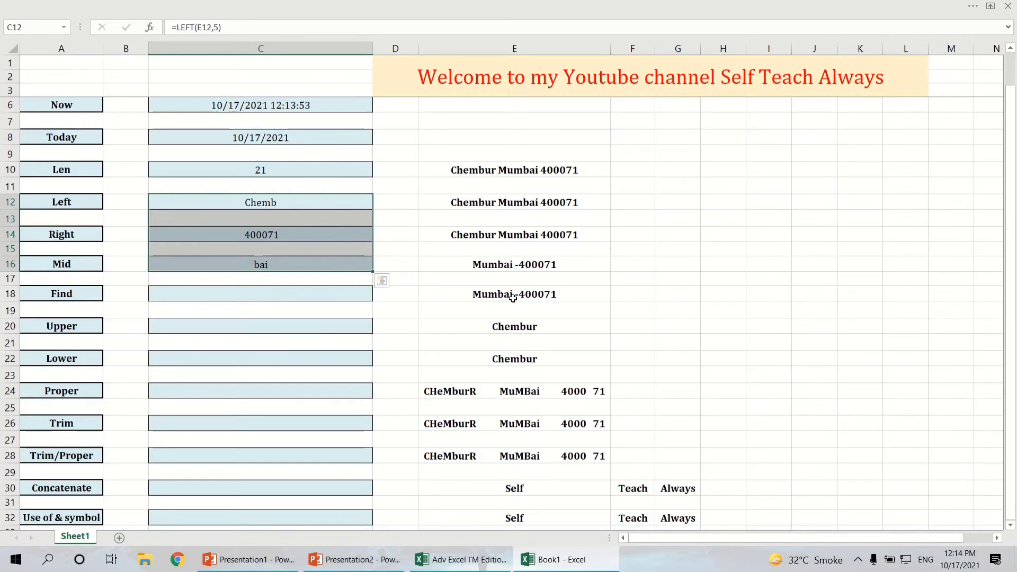
{"action": "left_click", "coordinate": [203, 294]}
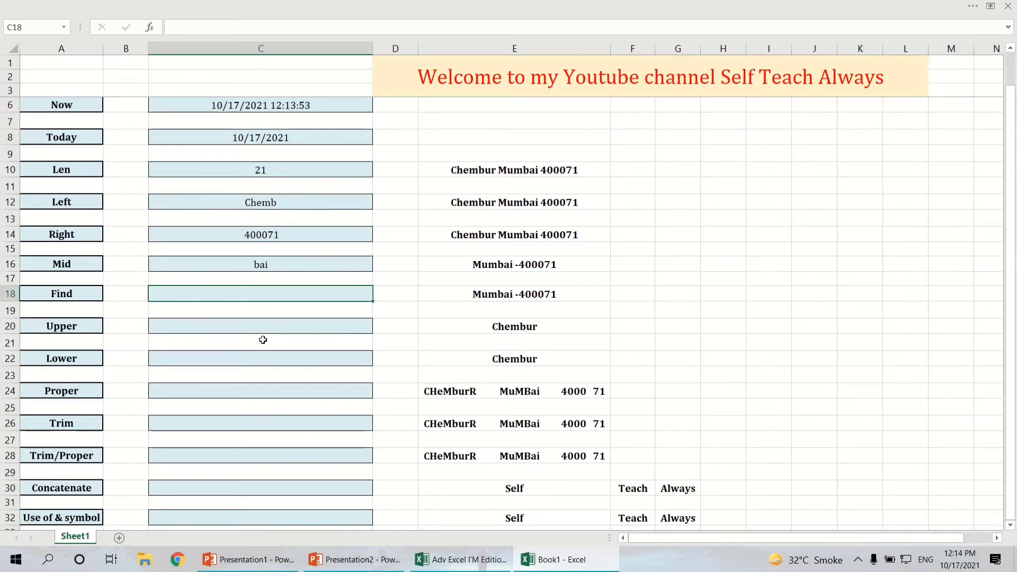
Step: Enter =FIND("I",E18) in C18 to search the E18 text
{"action": "type", "text": "=fi"}
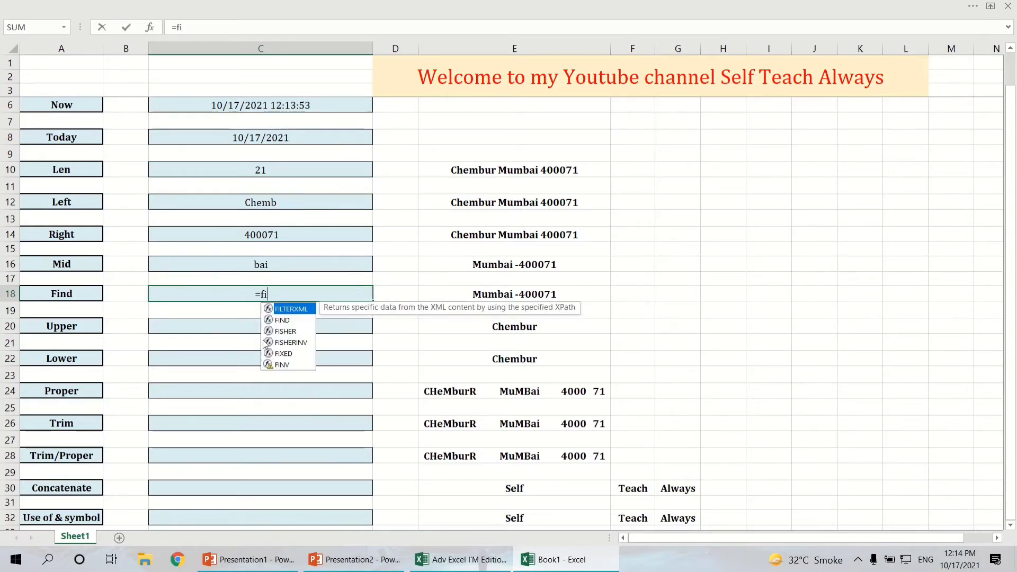
{"action": "type", "text": "nd"}
{"action": "key", "text": "Tab"}
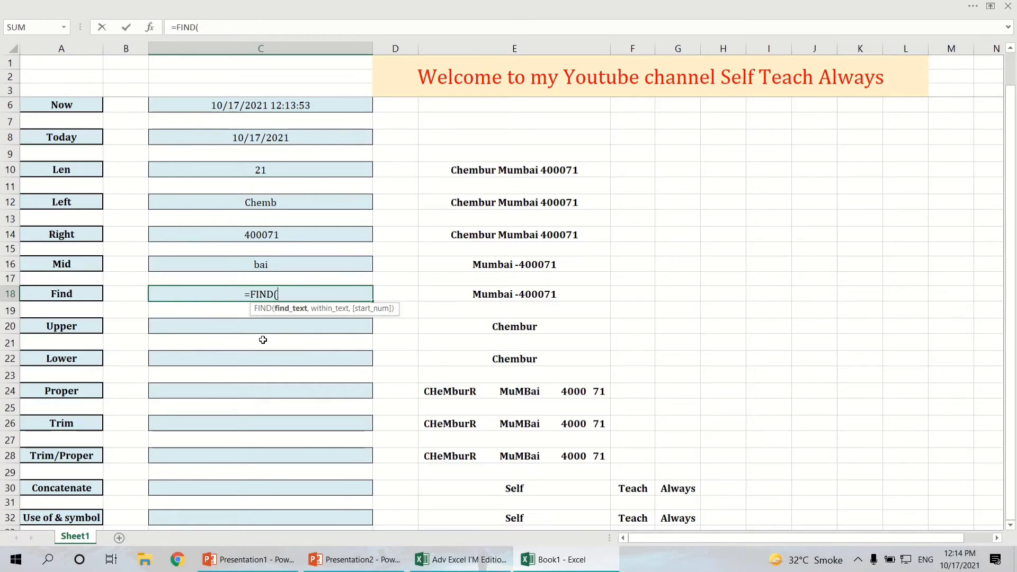
{"action": "type", "text": "\"i"}
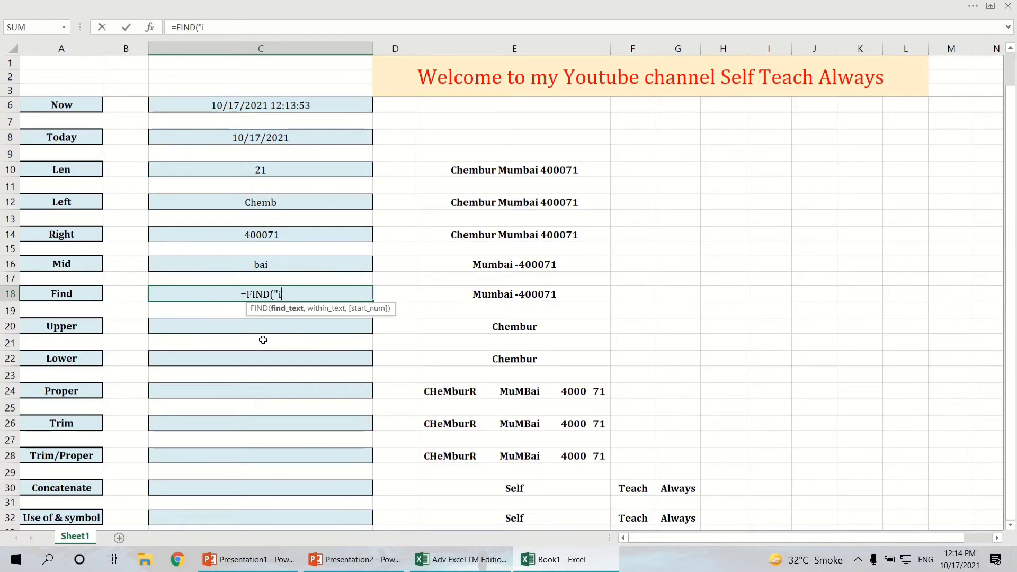
{"action": "key", "text": "BackSpace"}
{"action": "type", "text": "I\","}
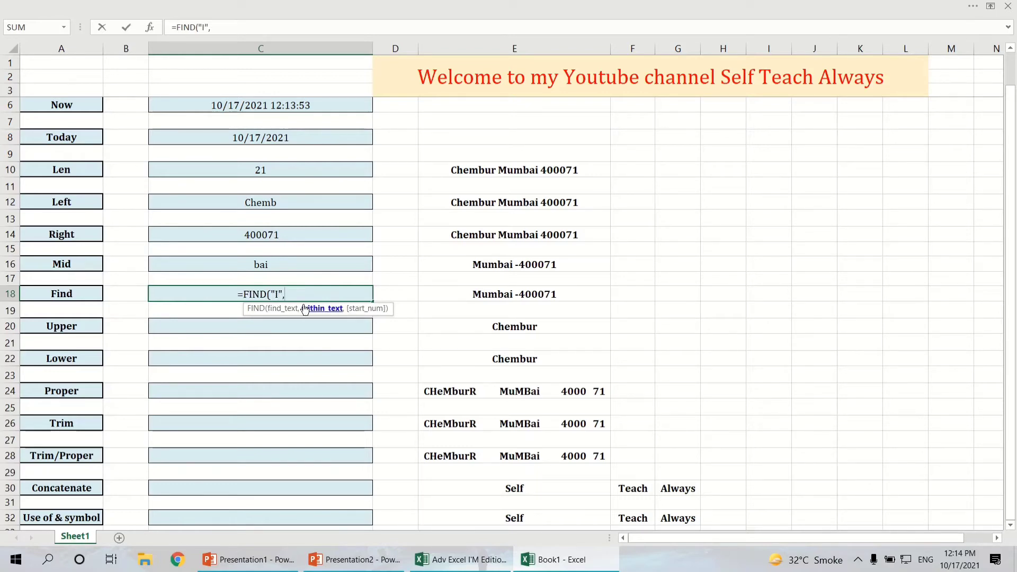
{"action": "left_click", "coordinate": [497, 294]}
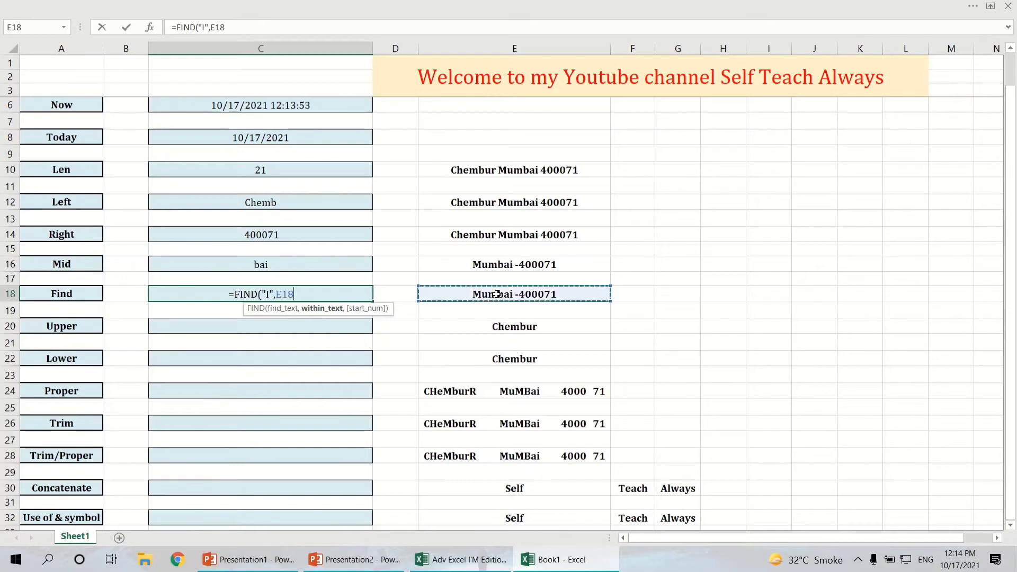
{"action": "type", "text": ")"}
{"action": "key", "text": "Return"}
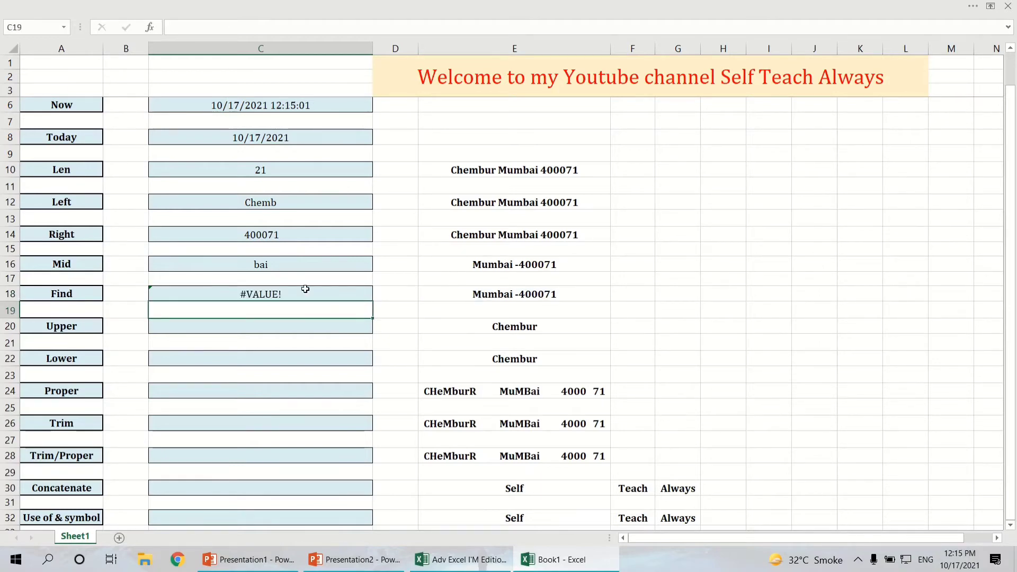
Step: Change the search letter to "i", then to "m", so C18 returns 3
{"action": "left_click", "coordinate": [306, 289]}
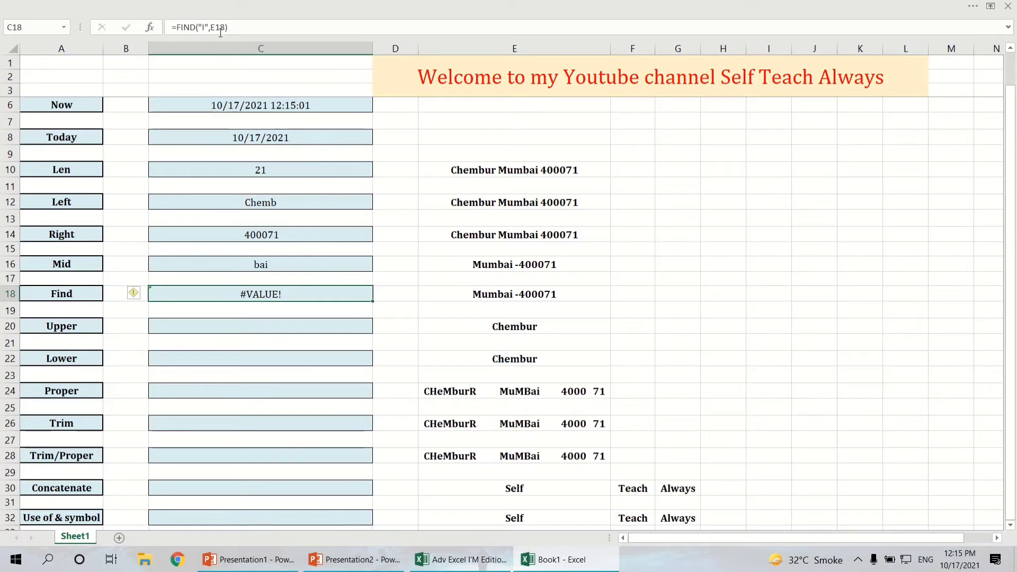
{"action": "left_click", "coordinate": [254, 27]}
{"action": "left_click", "coordinate": [192, 295]}
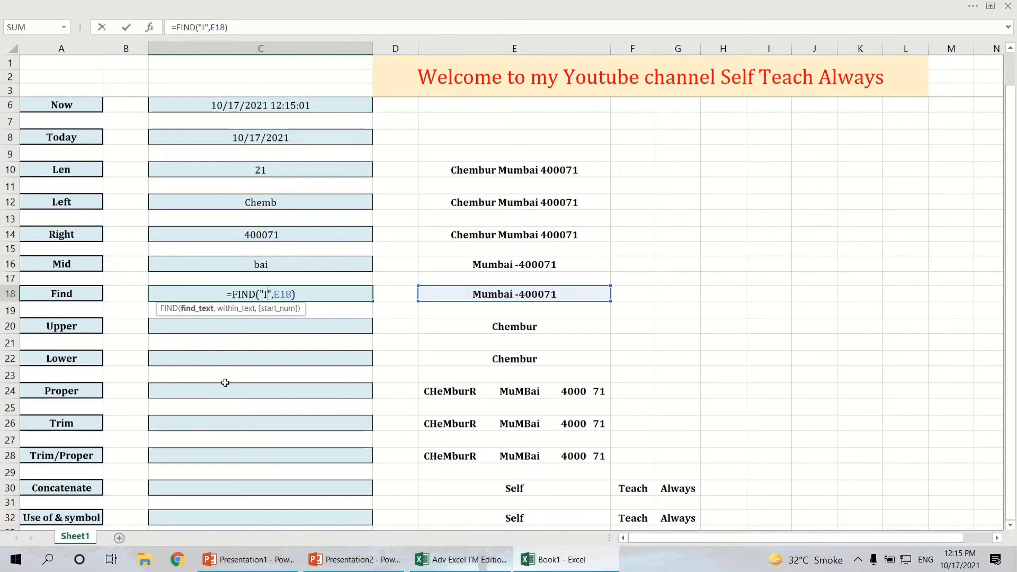
{"action": "key", "text": "BackSpace"}
{"action": "type", "text": "i"}
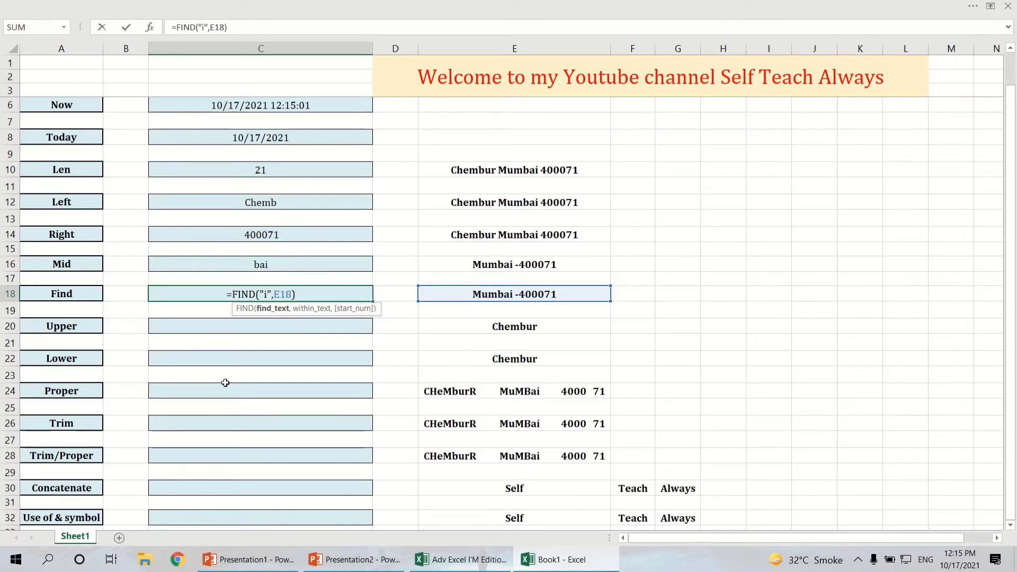
{"action": "key", "text": "Return"}
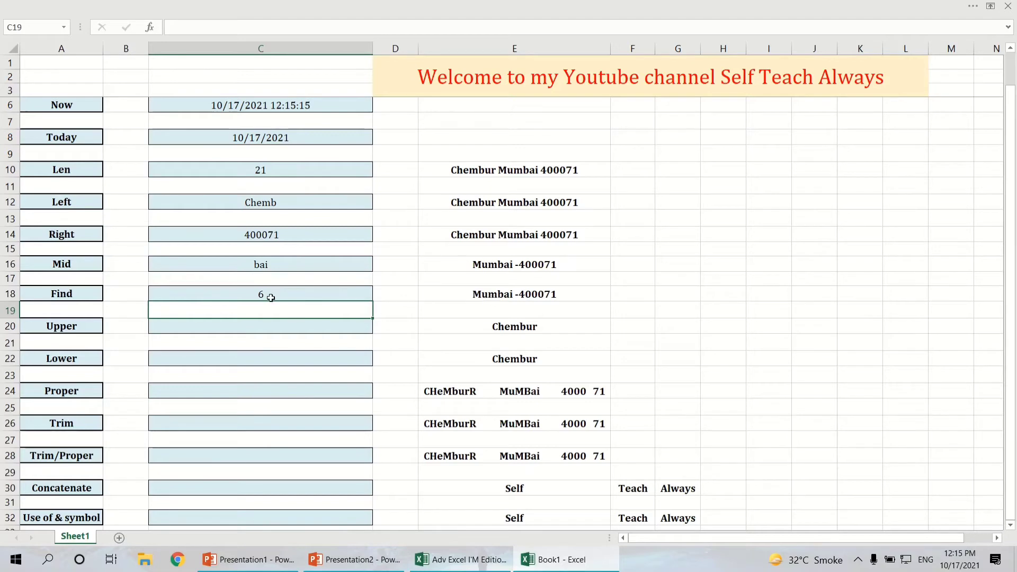
{"action": "left_click", "coordinate": [272, 298]}
{"action": "double_click", "coordinate": [272, 297]}
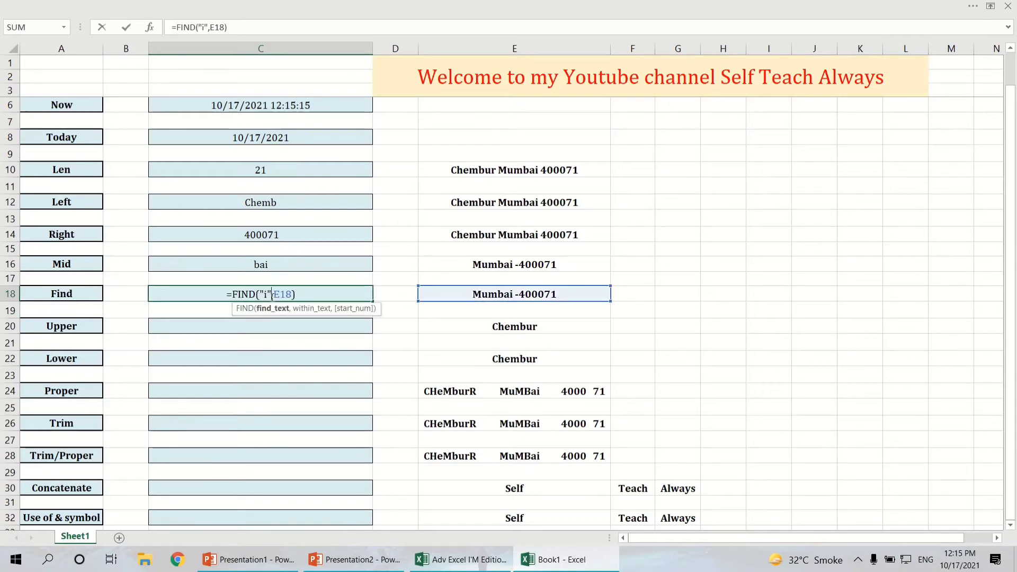
{"action": "key", "text": "BackSpace"}
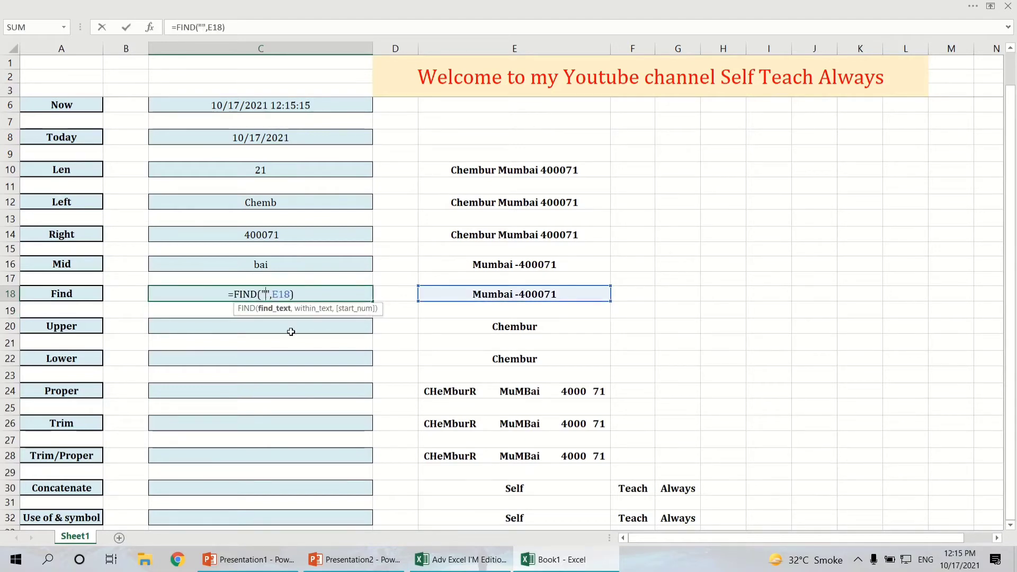
{"action": "type", "text": "m"}
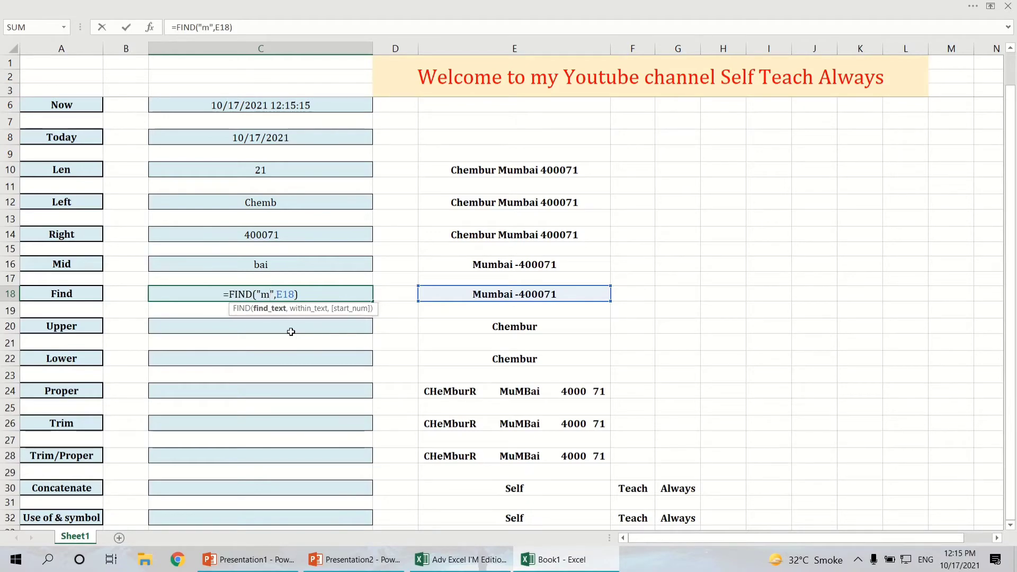
{"action": "key", "text": "Return"}
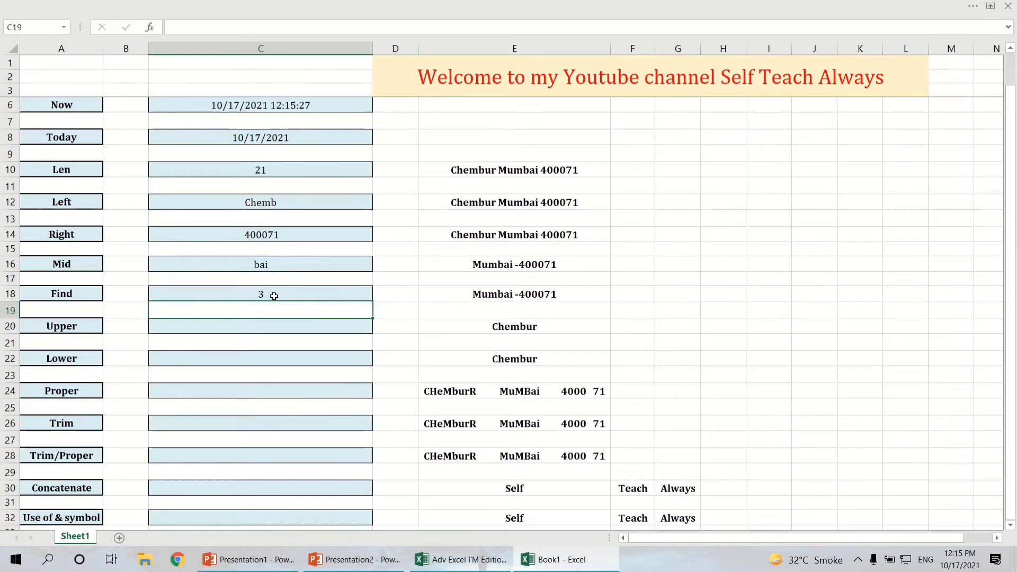
Step: Type the notes Capital Letters in G20 and Small Letter in G22
{"action": "left_click", "coordinate": [13, 328]}
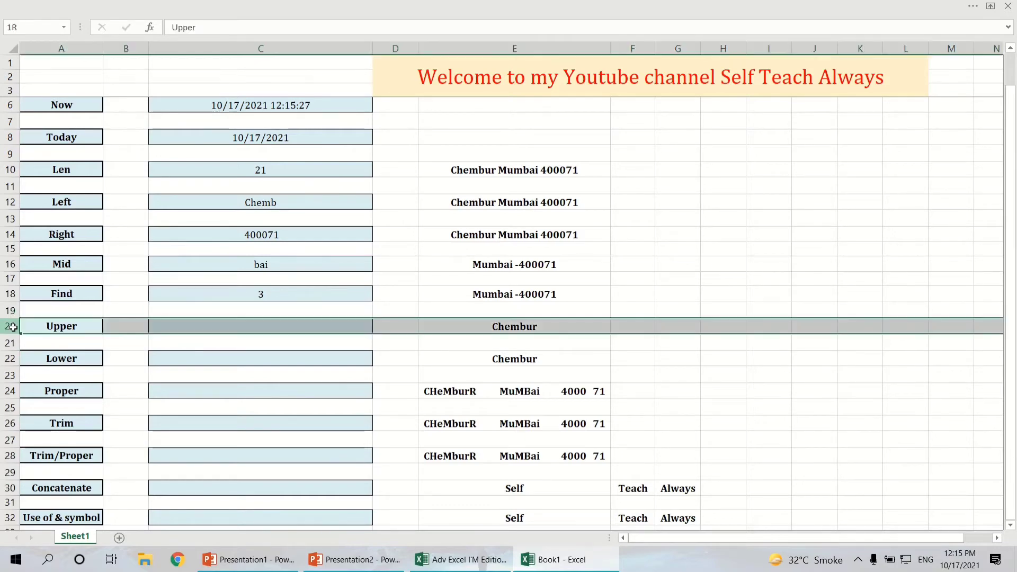
{"action": "left_click_drag", "start_coordinate": [13, 327], "coordinate": [10, 392]}
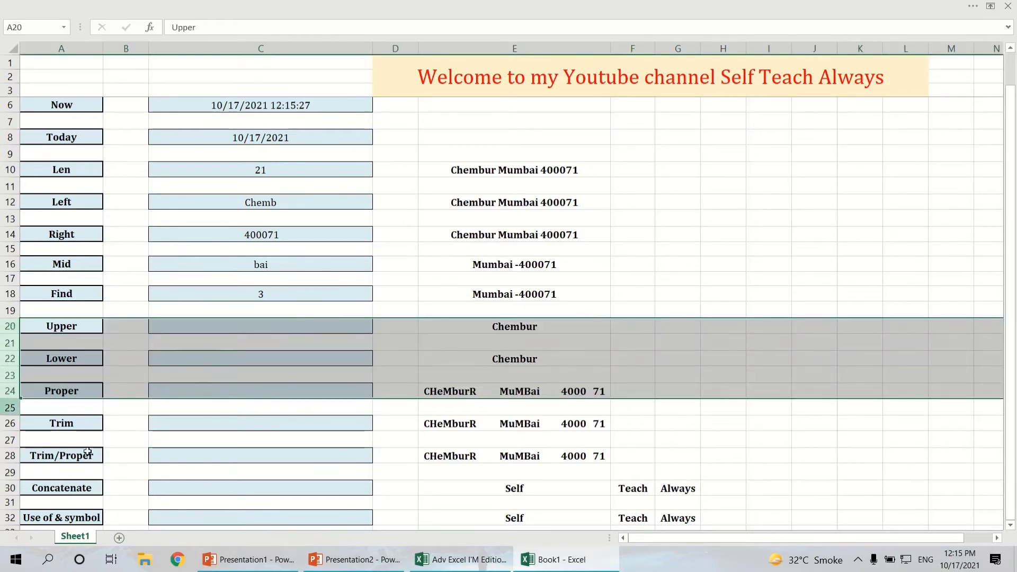
{"action": "left_click", "coordinate": [688, 333]}
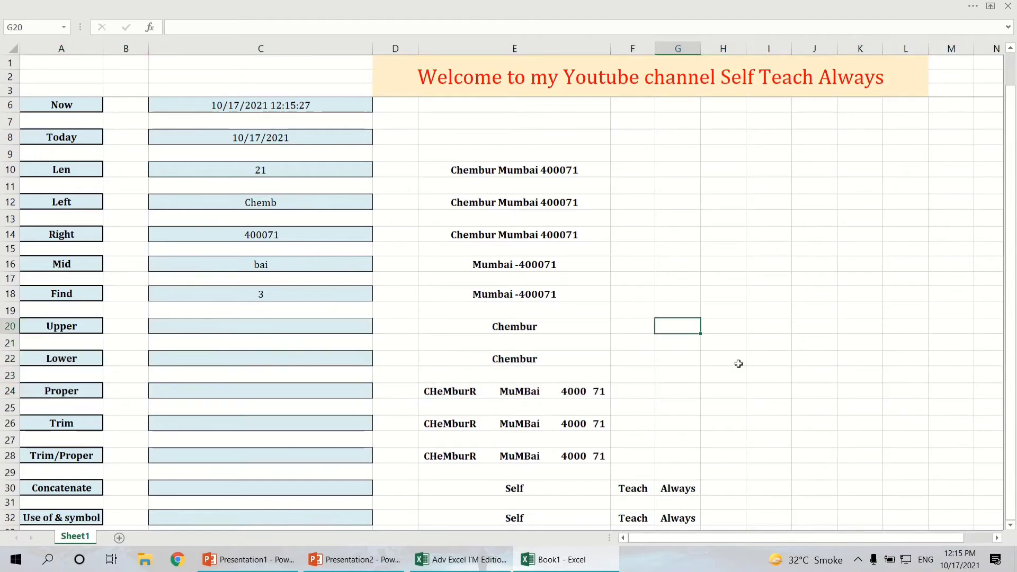
{"action": "type", "text": "Capital L"}
{"action": "type", "text": "etters"}
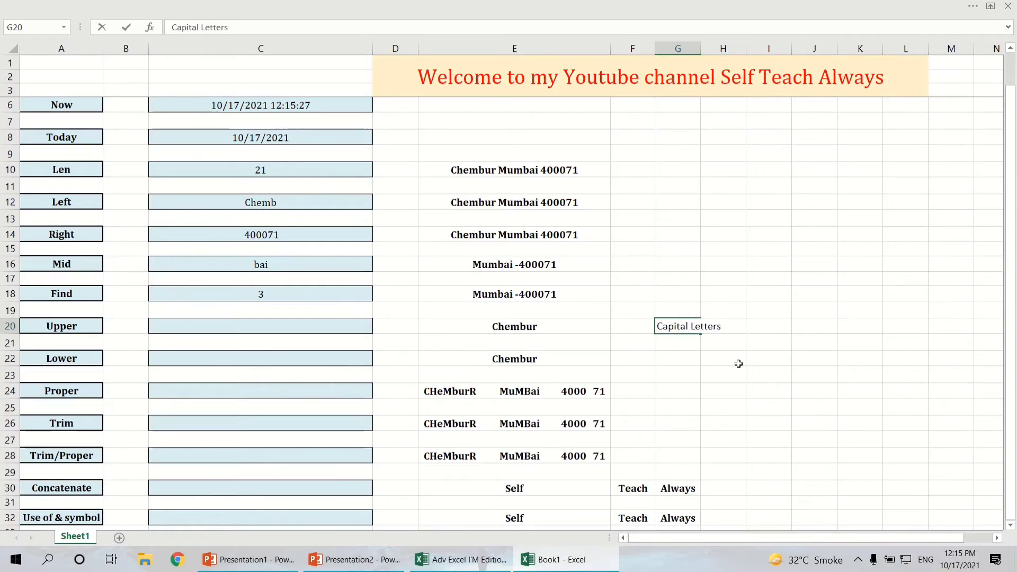
{"action": "key", "text": "Return"}
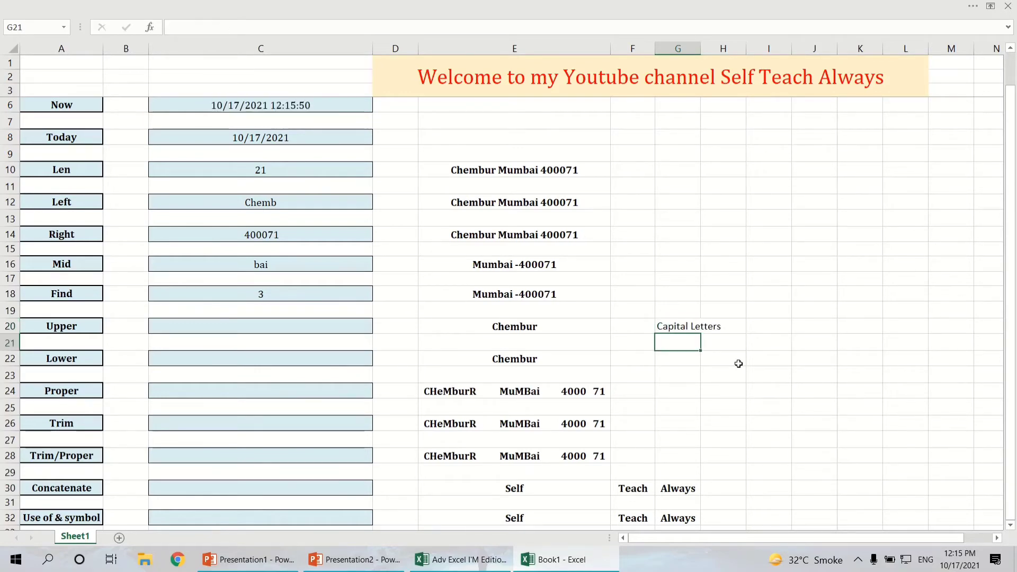
{"action": "left_click", "coordinate": [690, 363]}
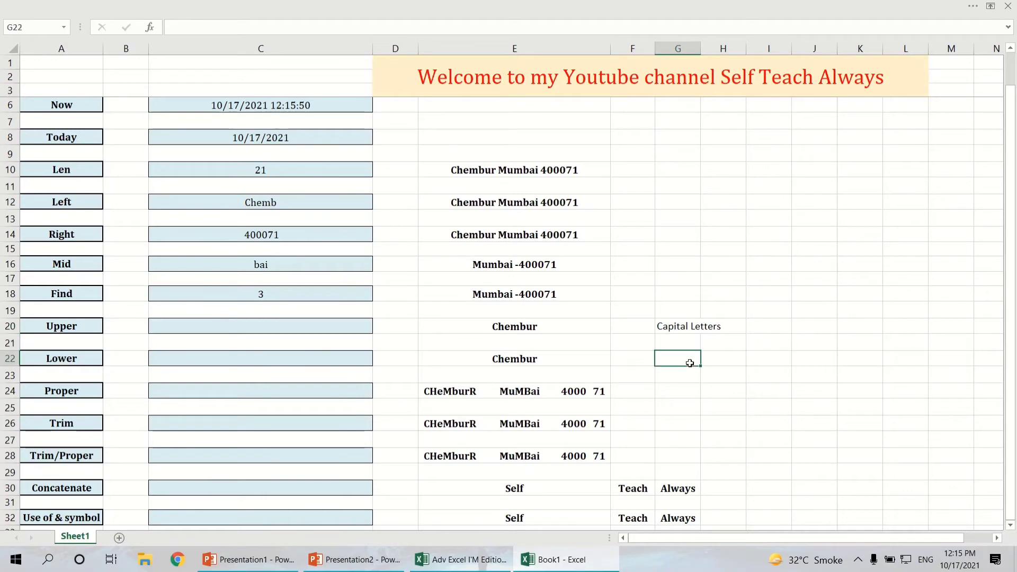
{"action": "type", "text": "Small L"}
{"action": "type", "text": "etter"}
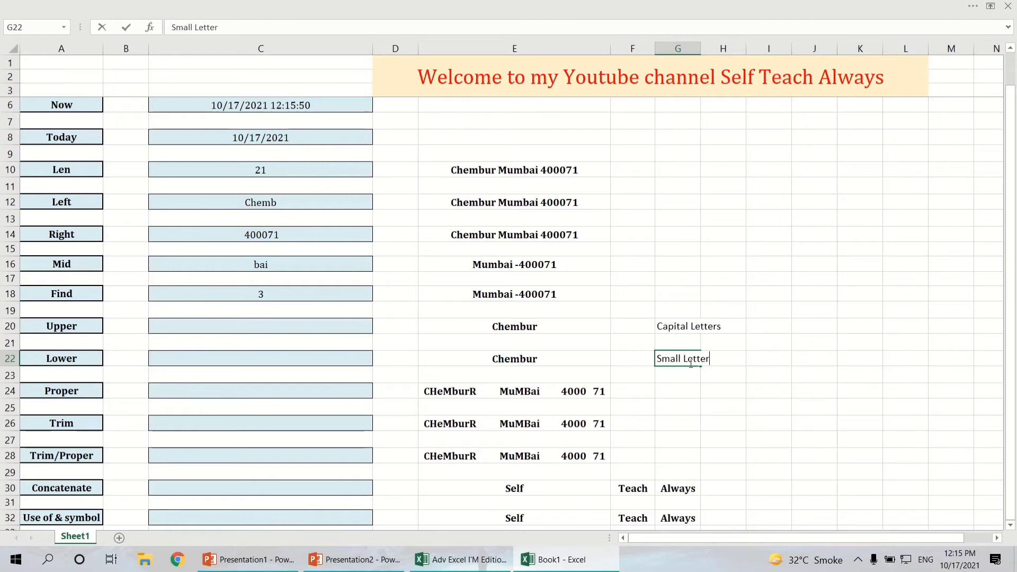
{"action": "key", "text": "Return"}
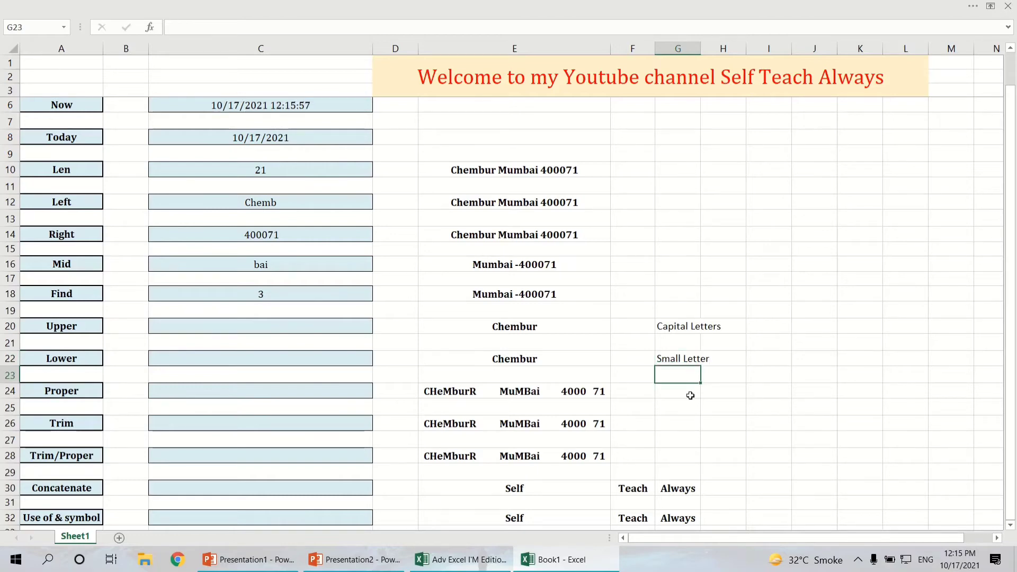
Step: Add the note Capital Each Word in G24, fixing the lowercase 'word'
{"action": "left_click", "coordinate": [691, 393]}
{"action": "type", "text": "Capit"}
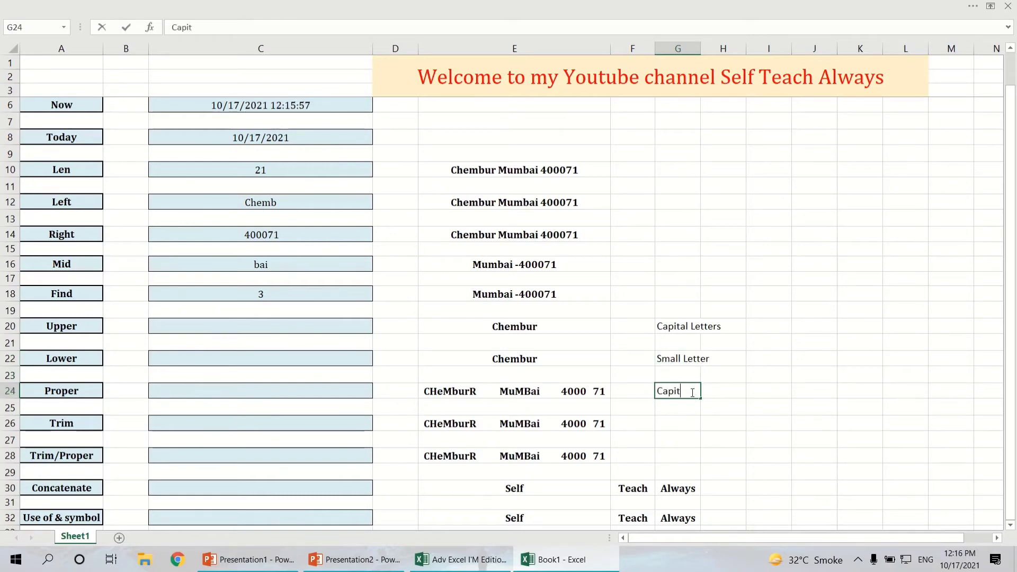
{"action": "type", "text": "al Each wo"}
{"action": "type", "text": "rd"}
{"action": "left_click", "coordinate": [855, 316]}
{"action": "double_click", "coordinate": [716, 397]}
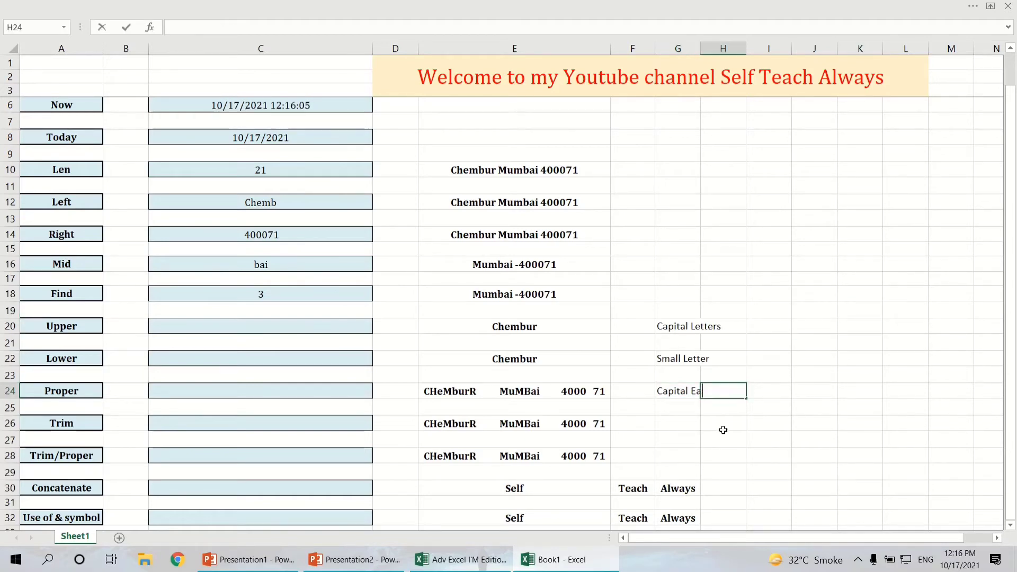
{"action": "left_click", "coordinate": [674, 393]}
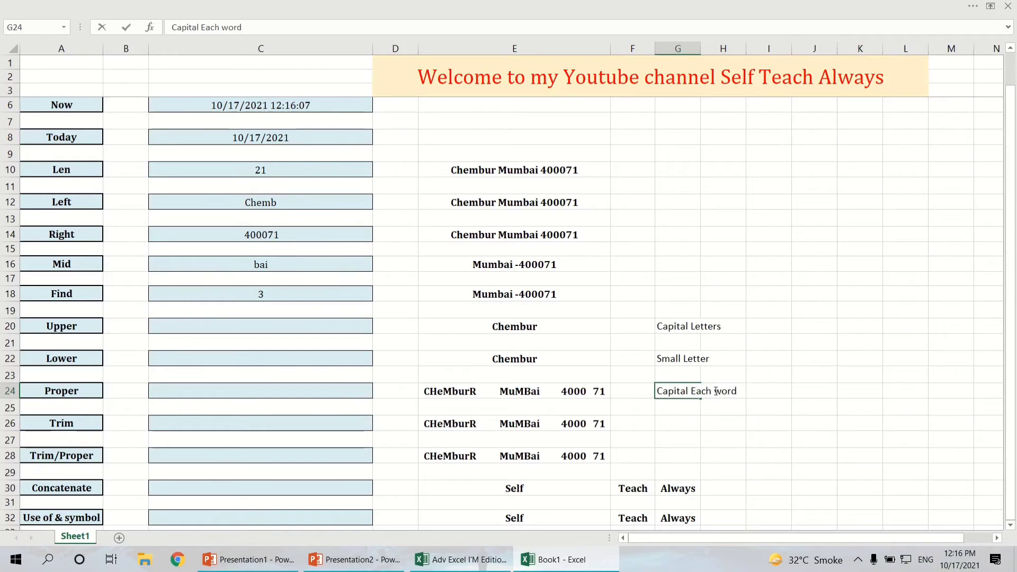
{"action": "key", "text": "BackSpace"}
{"action": "type", "text": "W"}
{"action": "key", "text": "Return"}
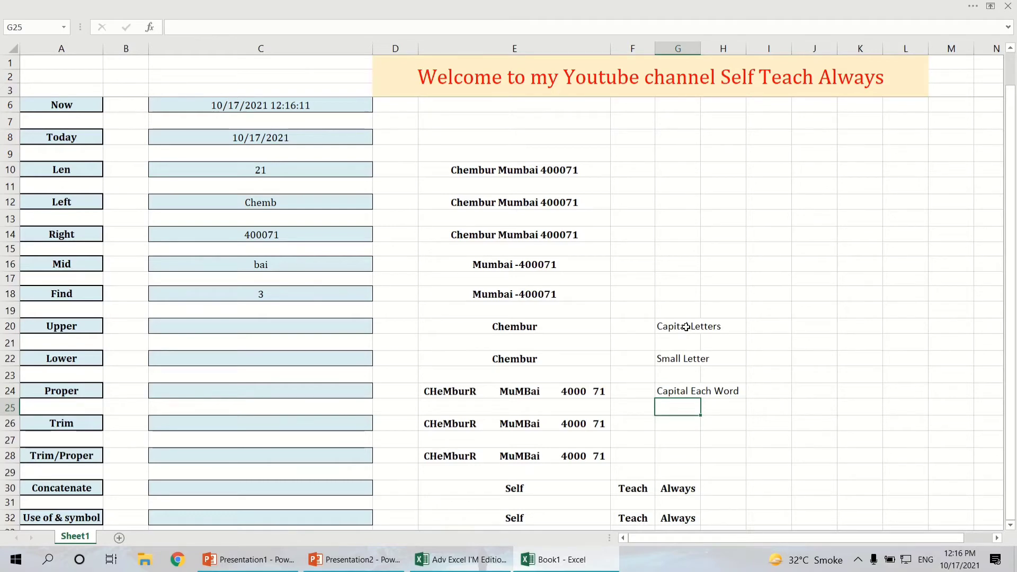
Step: Enter =UPPER(E20) in C20 so Chembur shows as CHEMBUR
{"action": "left_click", "coordinate": [180, 327]}
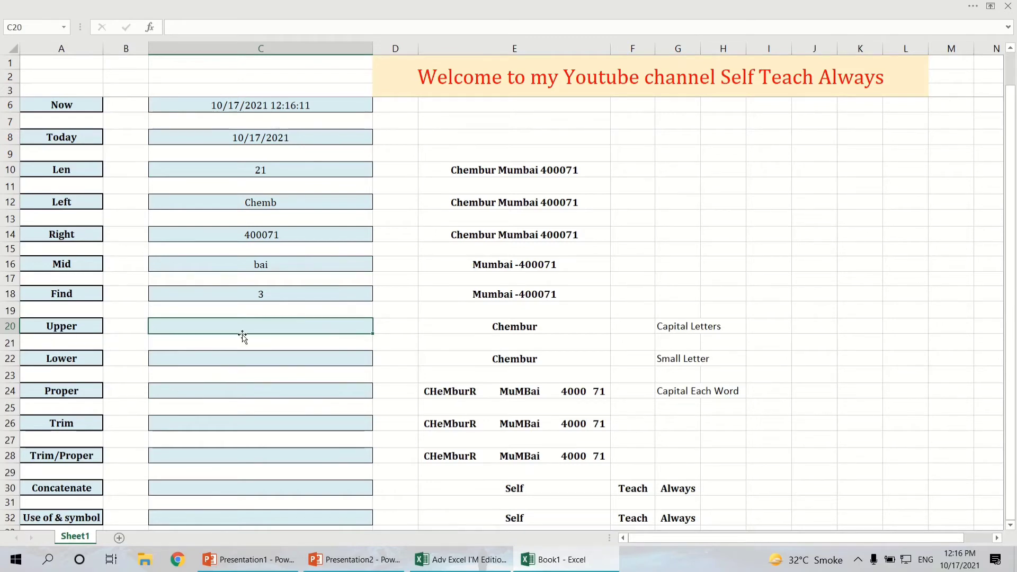
{"action": "type", "text": "UPP"}
{"action": "type", "text": "ER"}
{"action": "key", "text": "BackSpace"}
{"action": "key", "text": "BackSpace"}
{"action": "key", "text": "BackSpace"}
{"action": "key", "text": "BackSpace"}
{"action": "left_click", "coordinate": [548, 324]}
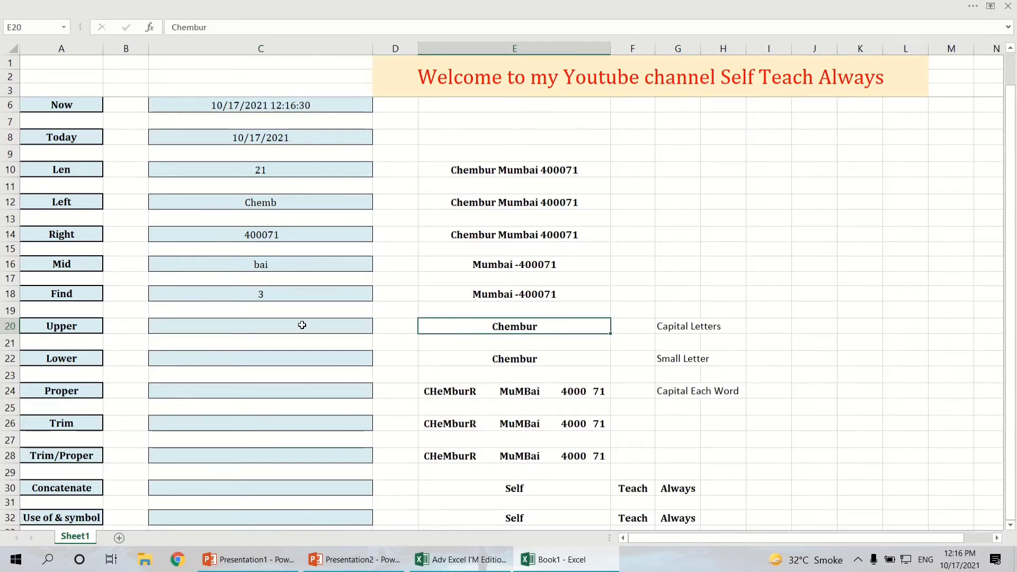
{"action": "left_click", "coordinate": [280, 327]}
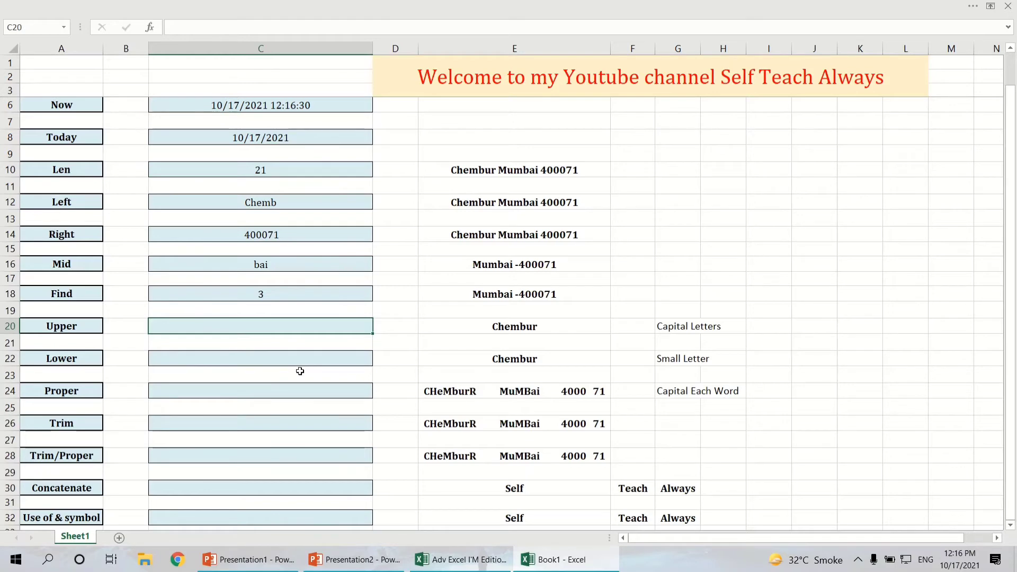
{"action": "type", "text": "=up"}
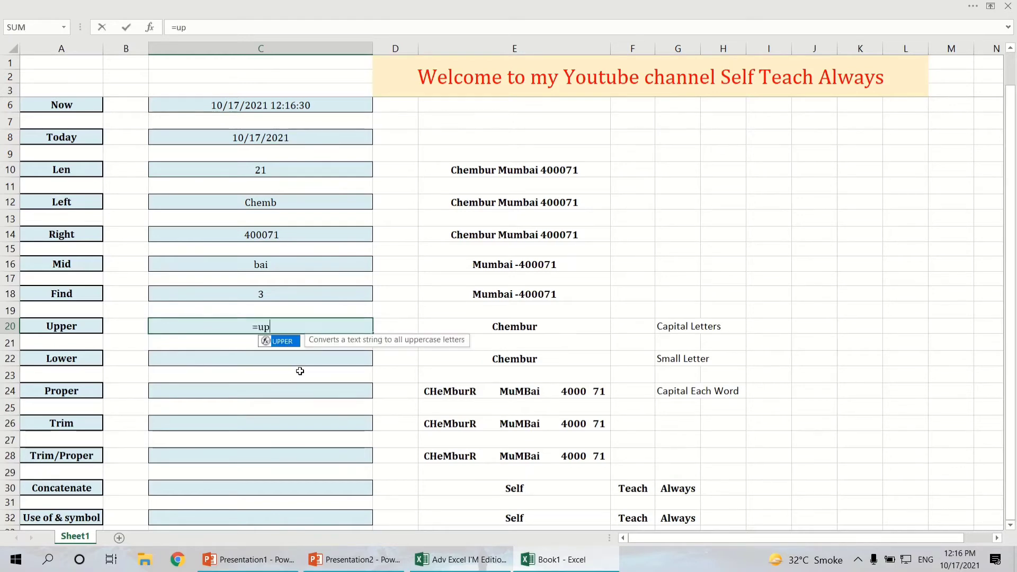
{"action": "key", "text": "Tab"}
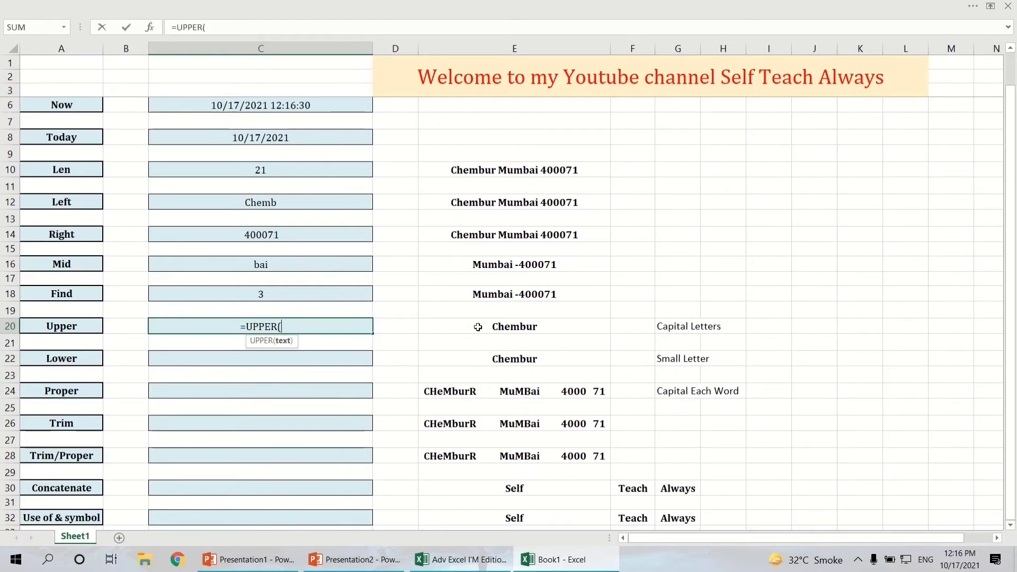
{"action": "left_click", "coordinate": [478, 327]}
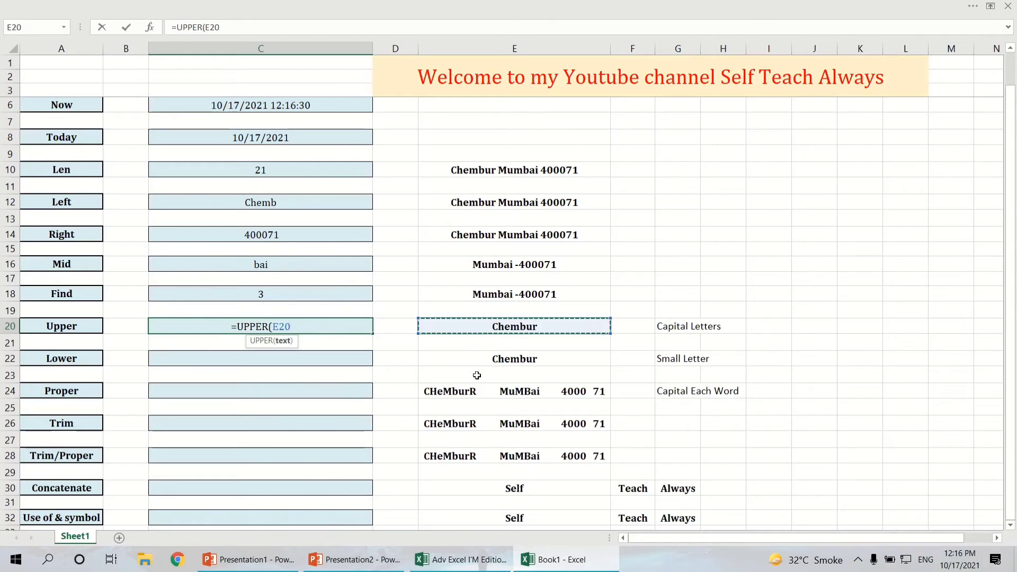
{"action": "type", "text": ")"}
{"action": "key", "text": "Return"}
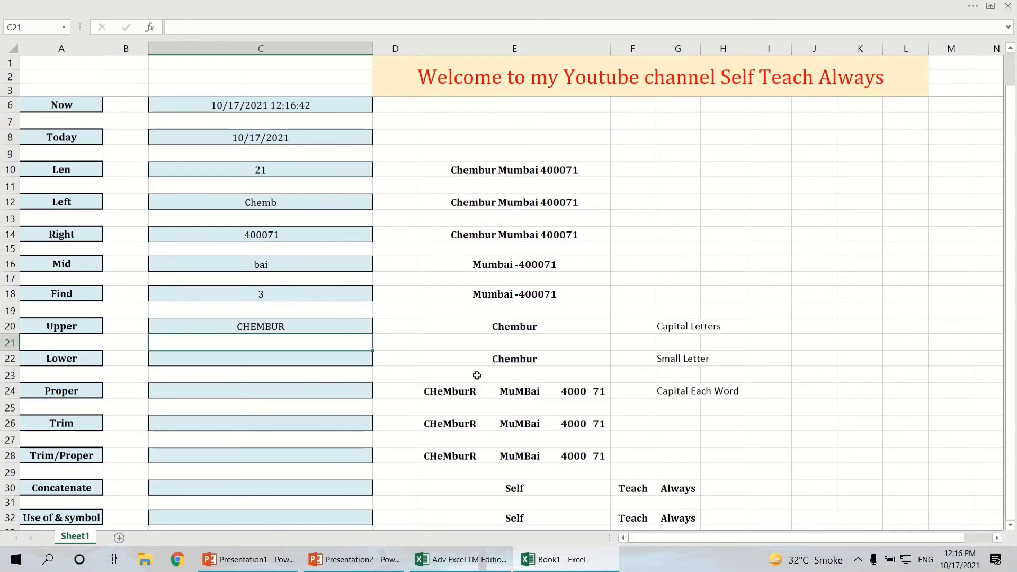
{"action": "left_click", "coordinate": [529, 327]}
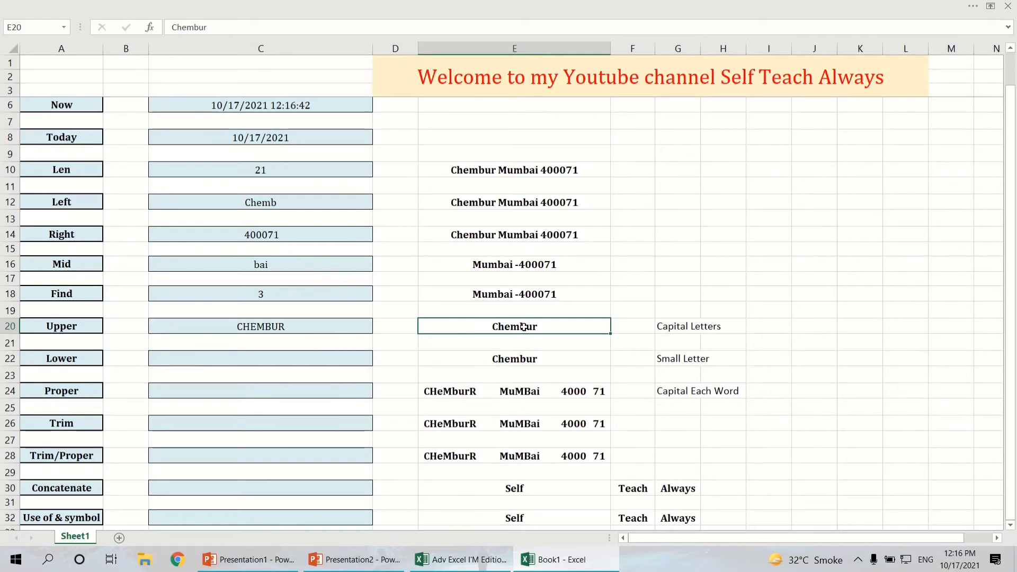
{"action": "left_click", "coordinate": [307, 327]}
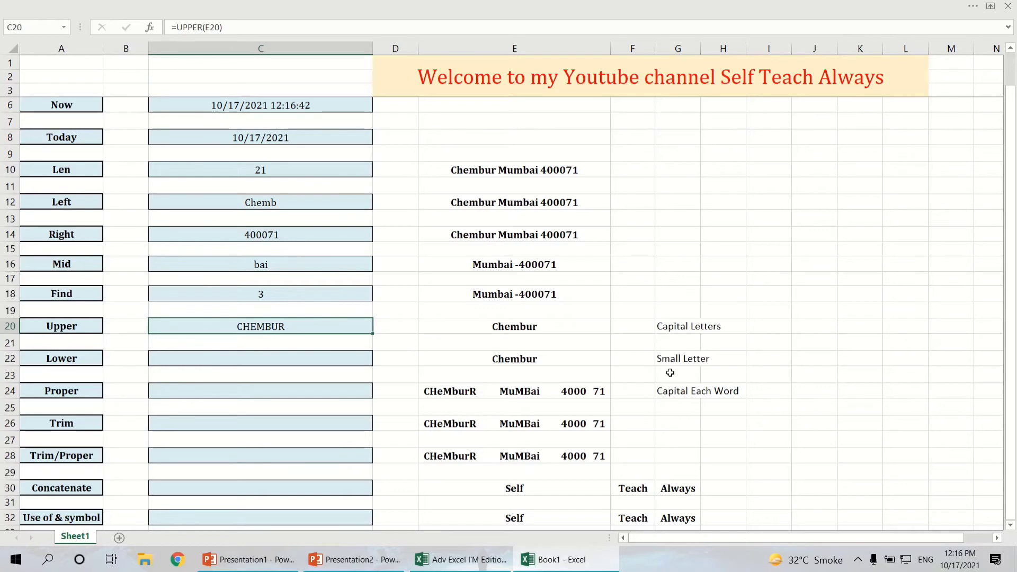
{"action": "left_click", "coordinate": [555, 359]}
Step: Retype the E22 sample text as CHEMBUR
{"action": "type", "text": "CHEM"}
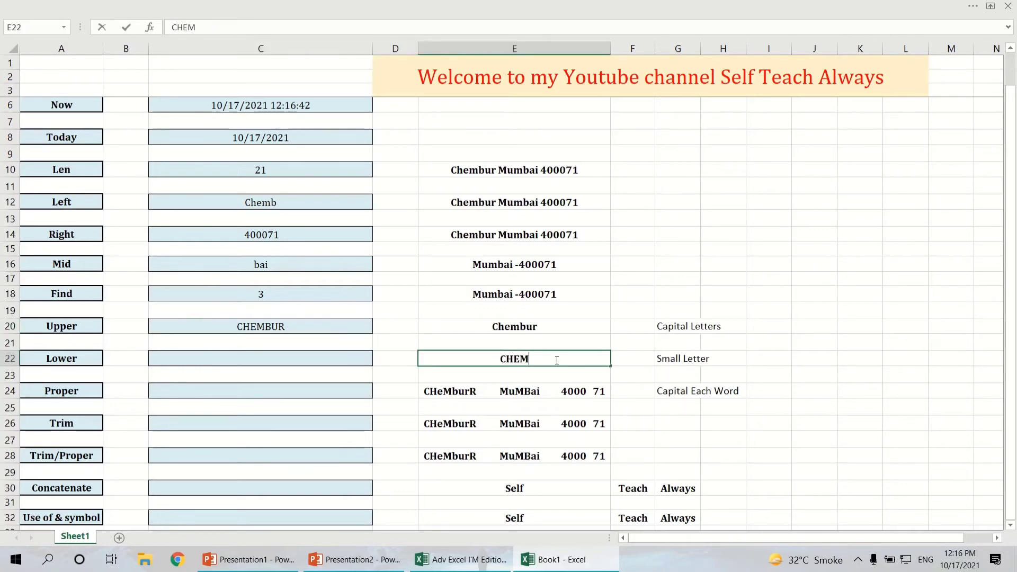
{"action": "type", "text": "BUT"}
{"action": "key", "text": "BackSpace"}
{"action": "type", "text": "R"}
{"action": "key", "text": "Return"}
{"action": "left_click", "coordinate": [550, 362]}
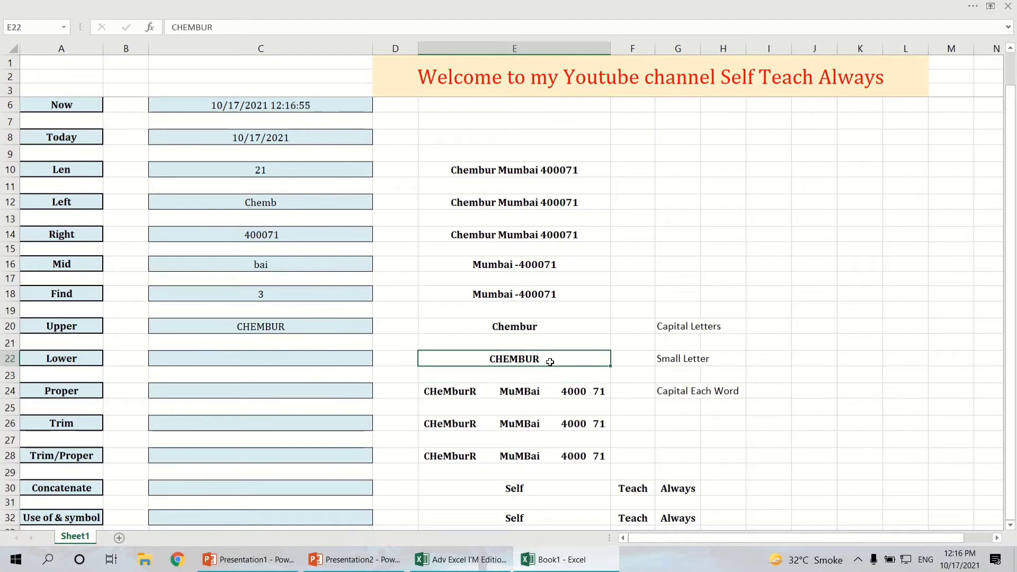
Step: Enter =LOWER(E22) in C22 so it returns chembur
{"action": "left_click", "coordinate": [249, 363]}
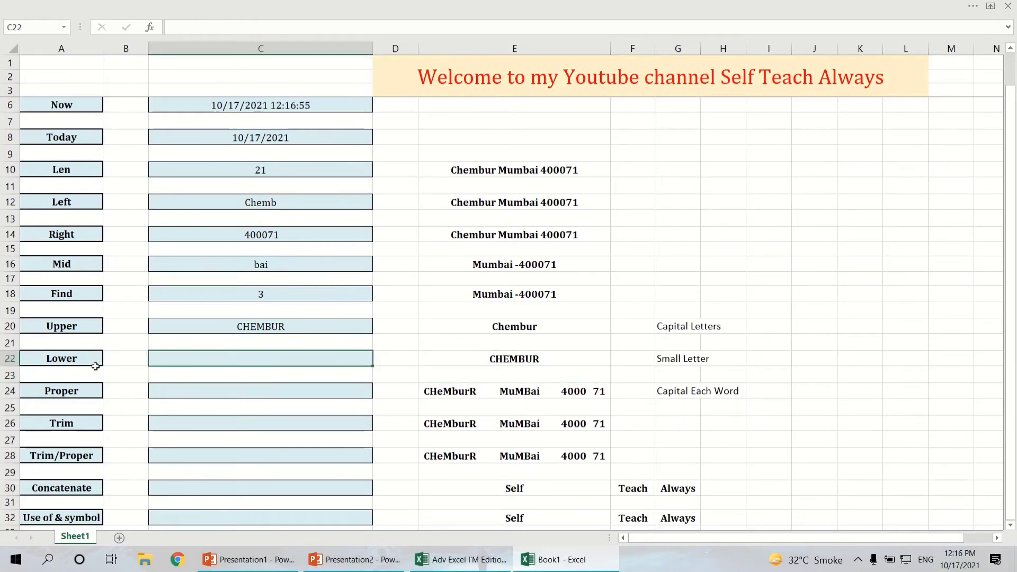
{"action": "type", "text": "lower"}
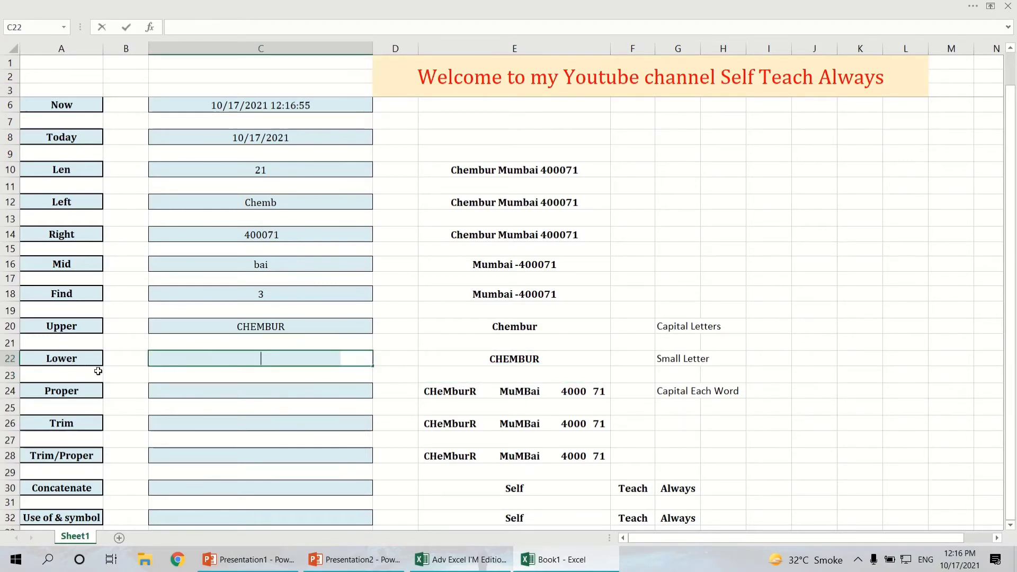
{"action": "key", "text": "Tab"}
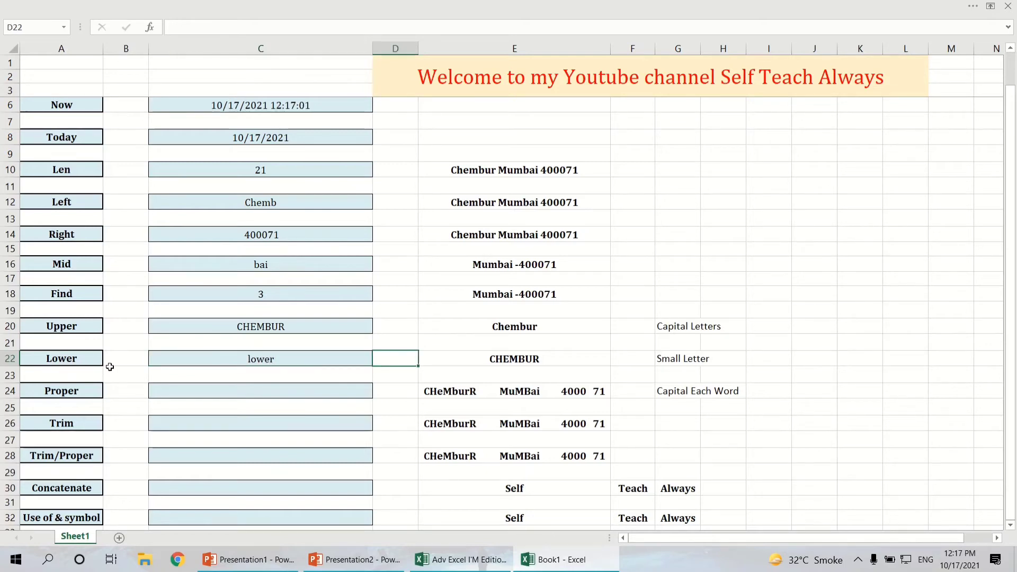
{"action": "left_click", "coordinate": [245, 364]}
{"action": "type", "text": "="}
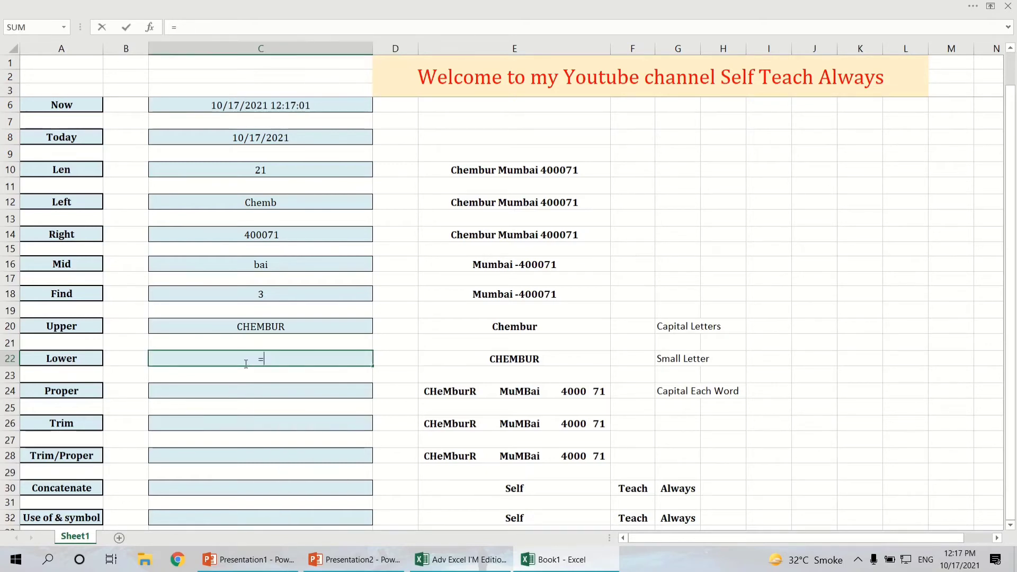
{"action": "type", "text": "low"}
{"action": "key", "text": "Tab"}
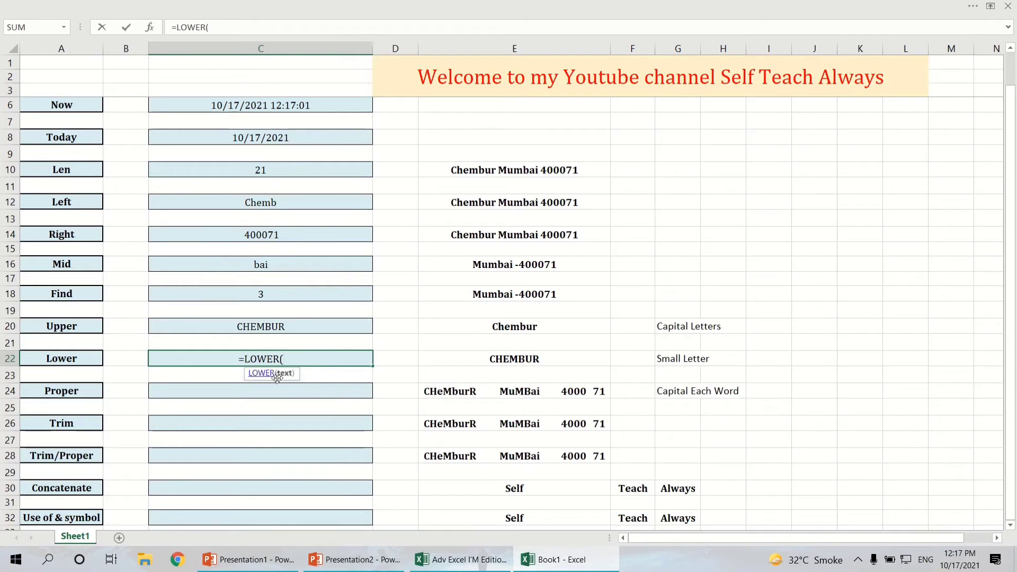
{"action": "left_click", "coordinate": [488, 359]}
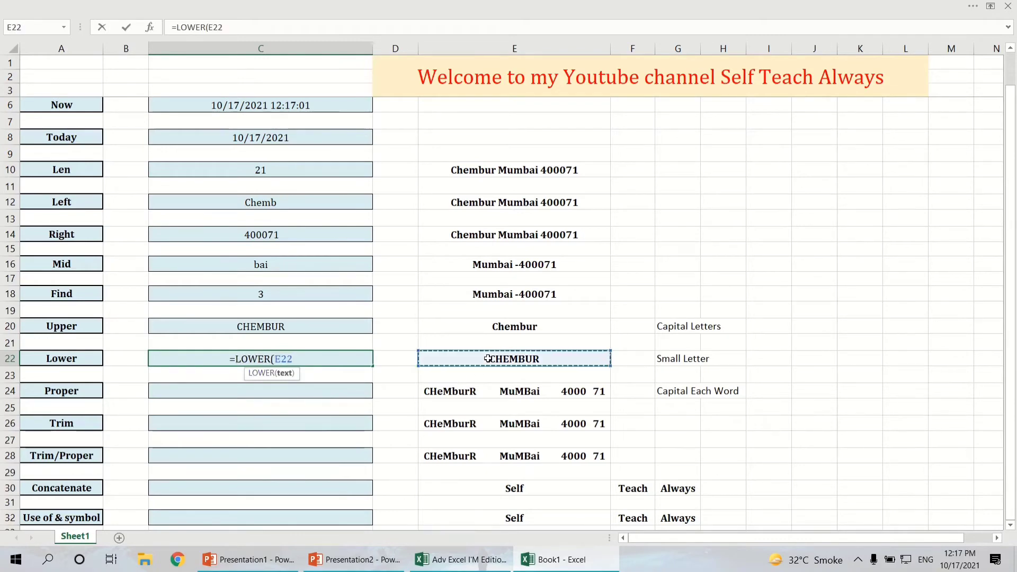
{"action": "type", "text": ")"}
{"action": "key", "text": "Return"}
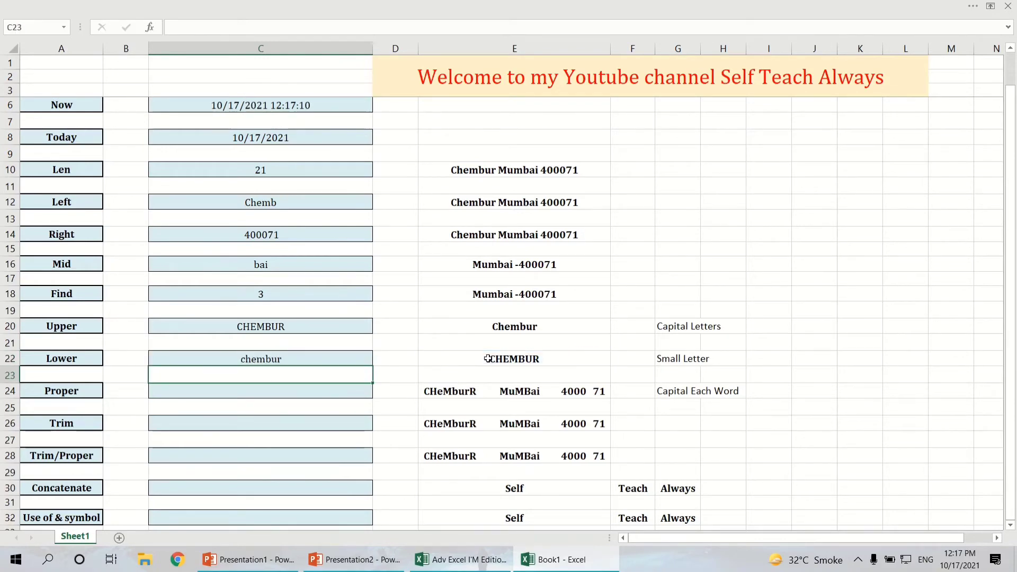
{"action": "left_click", "coordinate": [488, 359]}
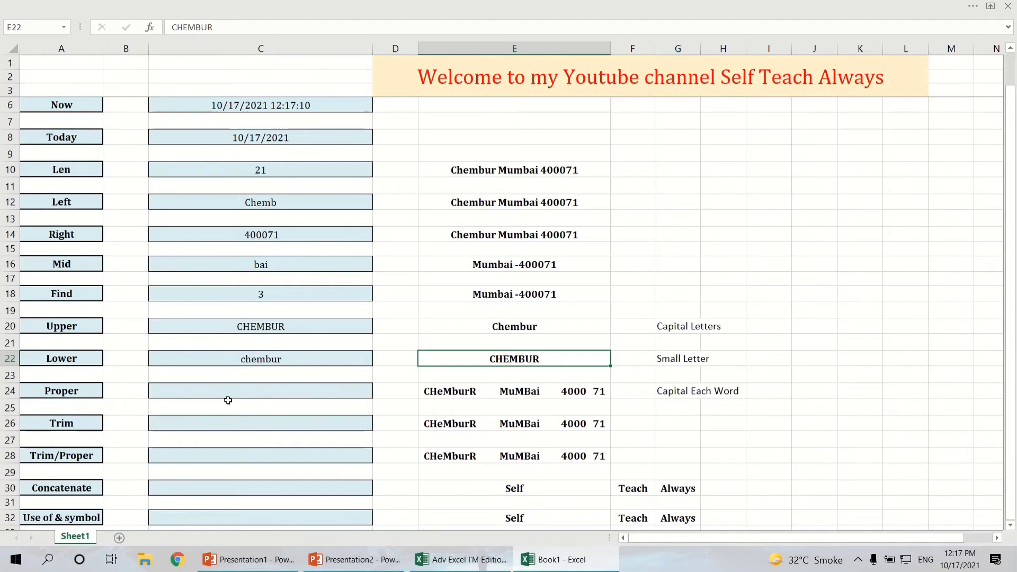
Step: Enter =PROPER(E24) in C24 to capitalise each word of E24's text
{"action": "left_click", "coordinate": [70, 395]}
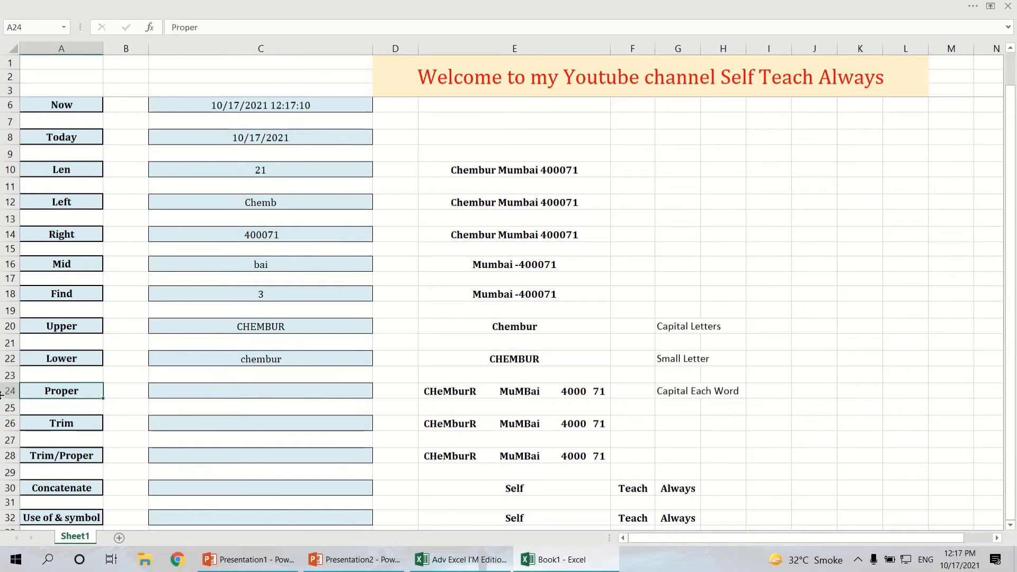
{"action": "left_click", "coordinate": [561, 398]}
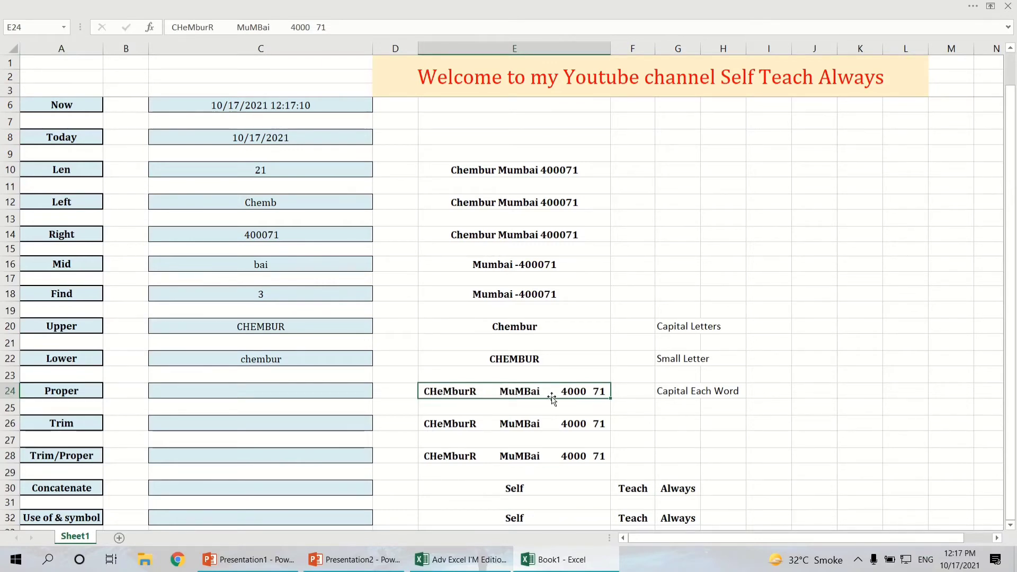
{"action": "left_click", "coordinate": [280, 394]}
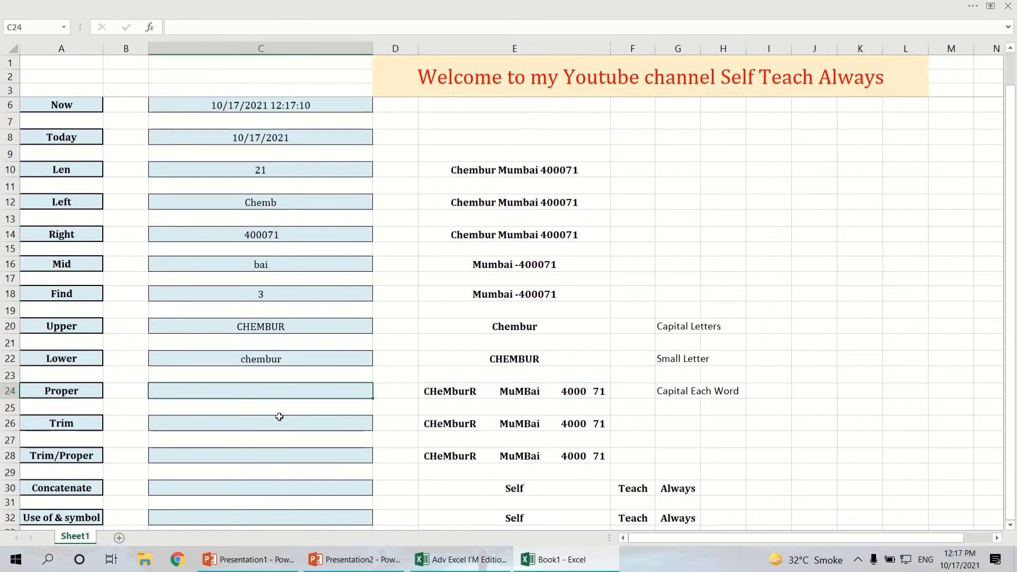
{"action": "type", "text": "=prop"}
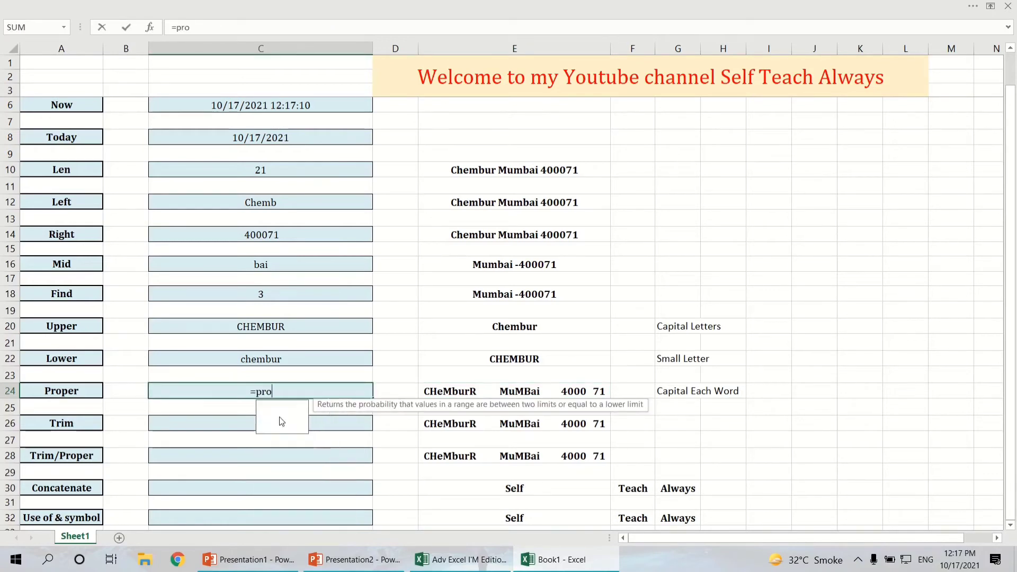
{"action": "key", "text": "Tab"}
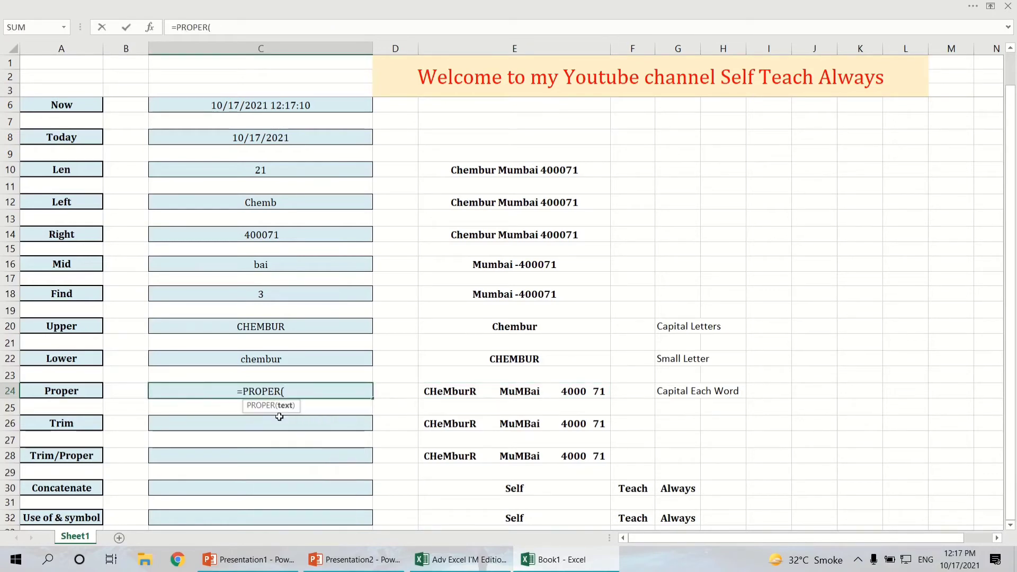
{"action": "left_click", "coordinate": [494, 394]}
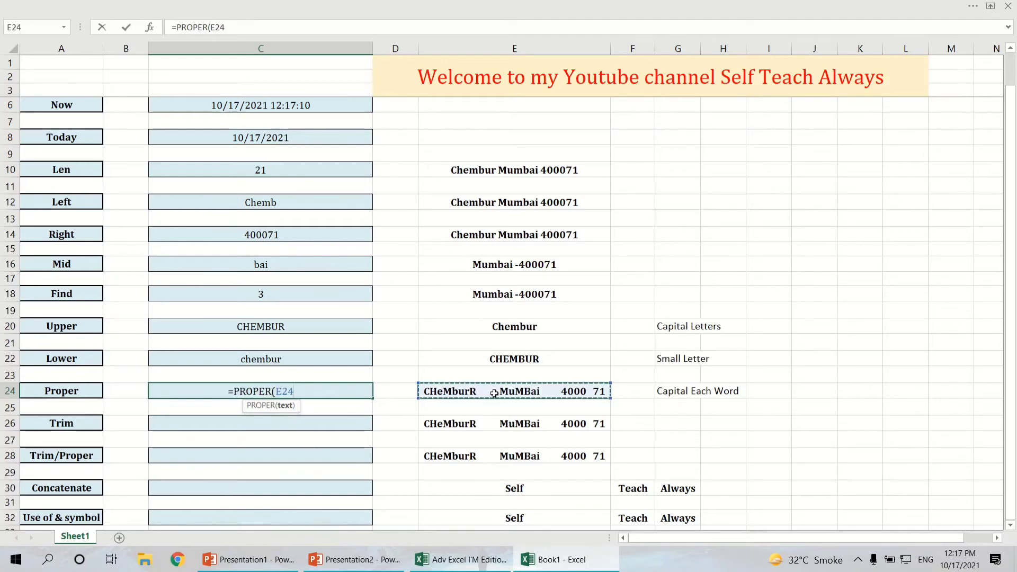
{"action": "type", "text": ")"}
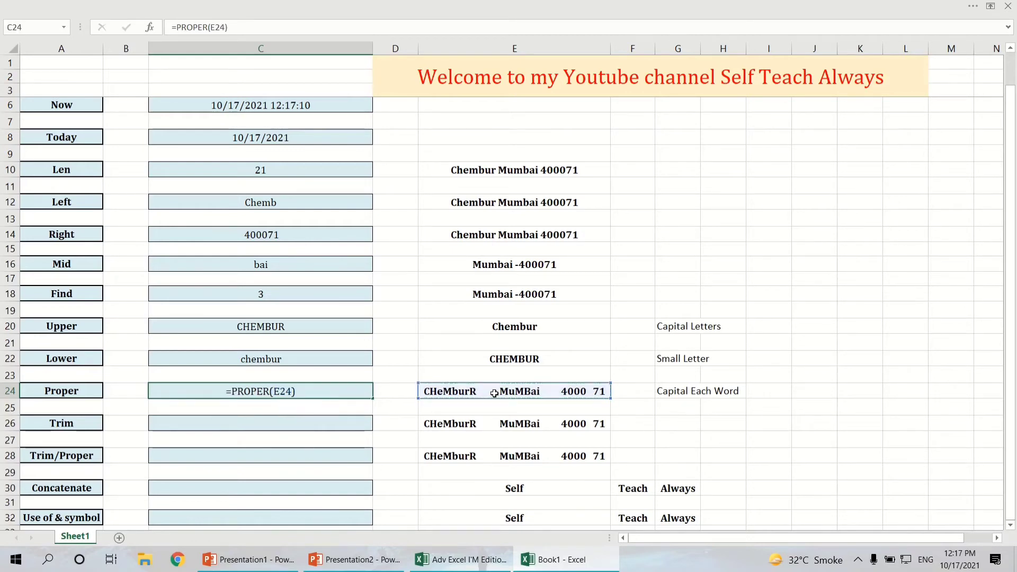
{"action": "key", "text": "Return"}
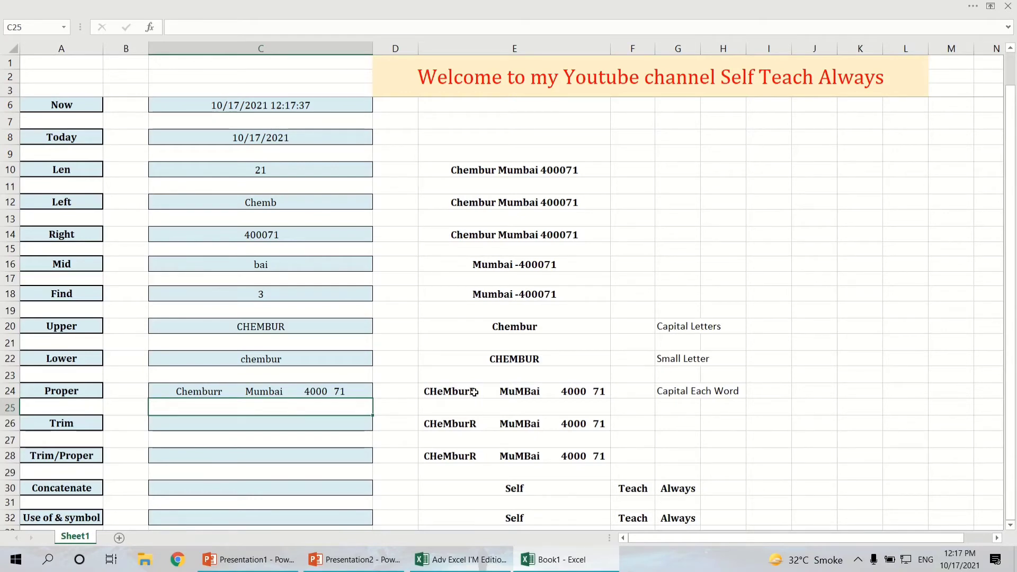
Step: Delete the extra 'r' from E24's text so C24 reads Chembur Mumbai 4000 71
{"action": "left_click", "coordinate": [473, 393]}
{"action": "double_click", "coordinate": [472, 392]}
{"action": "key", "text": "BackSpace"}
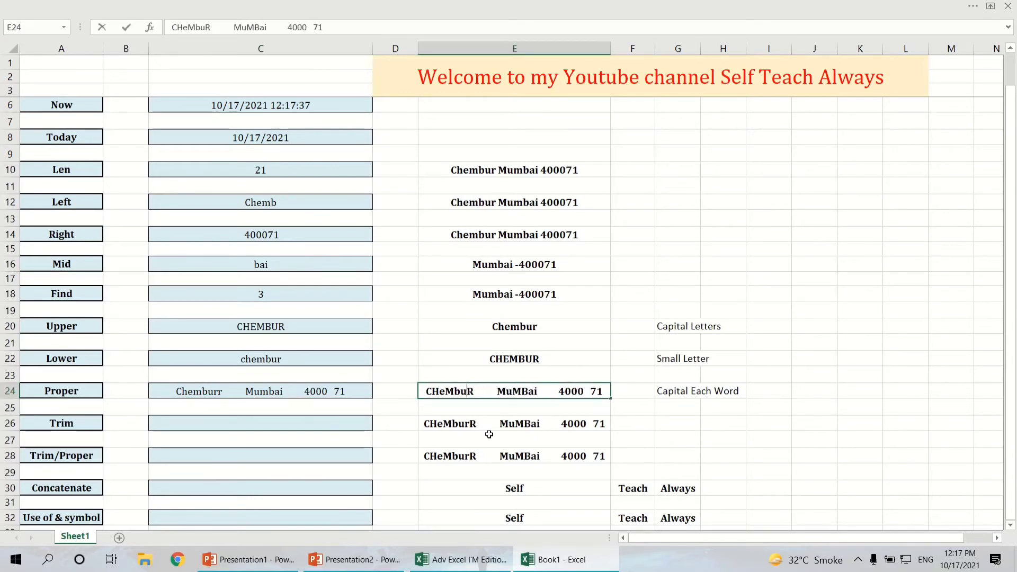
{"action": "key", "text": "Return"}
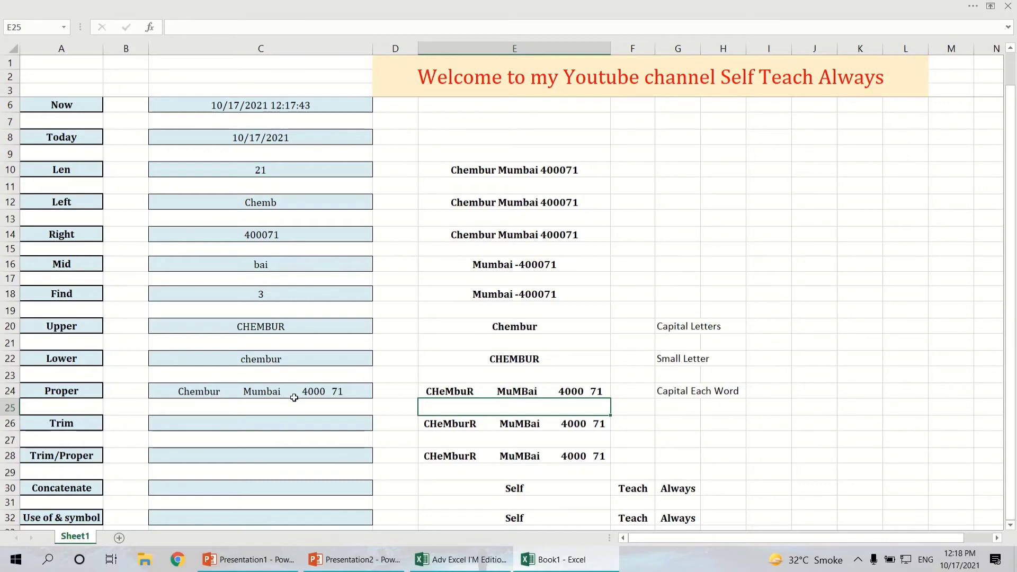
{"action": "left_click", "coordinate": [8, 391]}
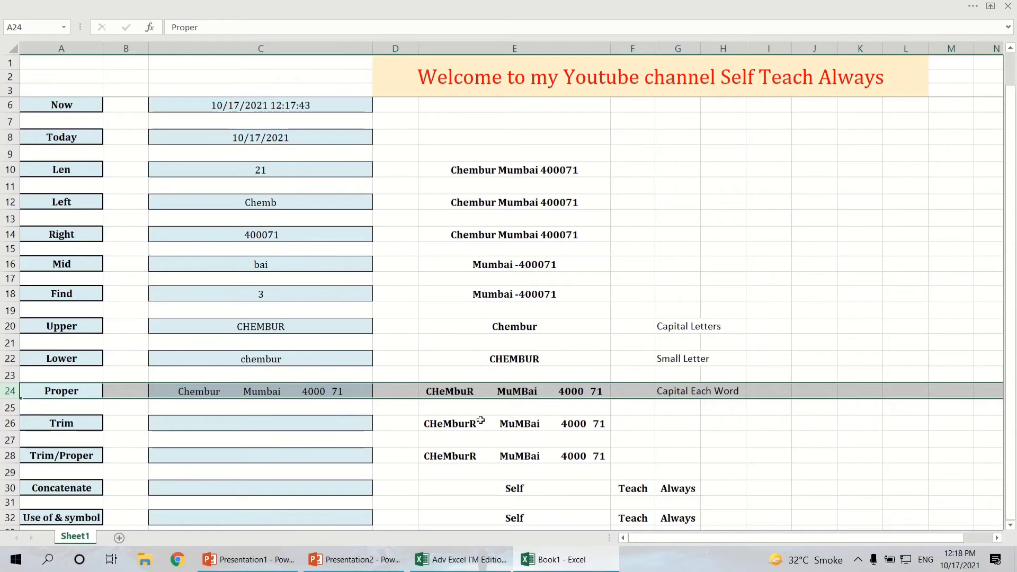
Step: Enter =TRIM(E26) in C26 to strip the extra spaces from E26's text
{"action": "left_click", "coordinate": [10, 423]}
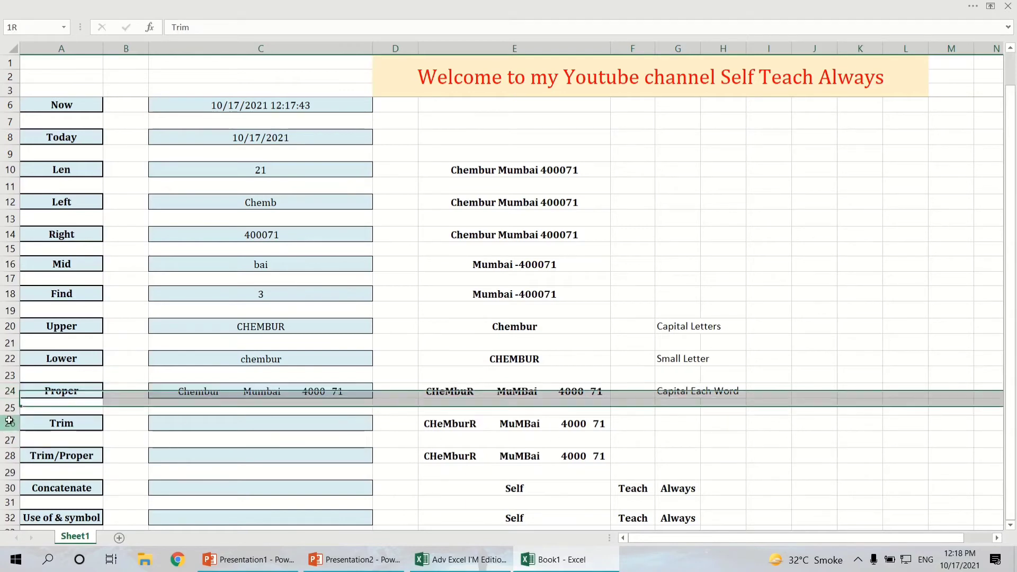
{"action": "left_click", "coordinate": [323, 423]}
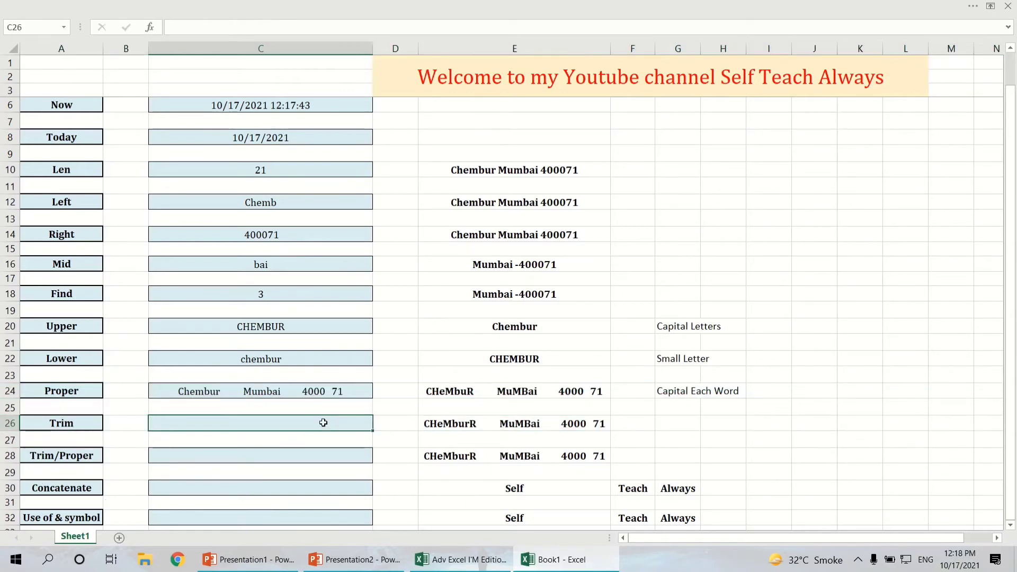
{"action": "type", "text": "=tri"}
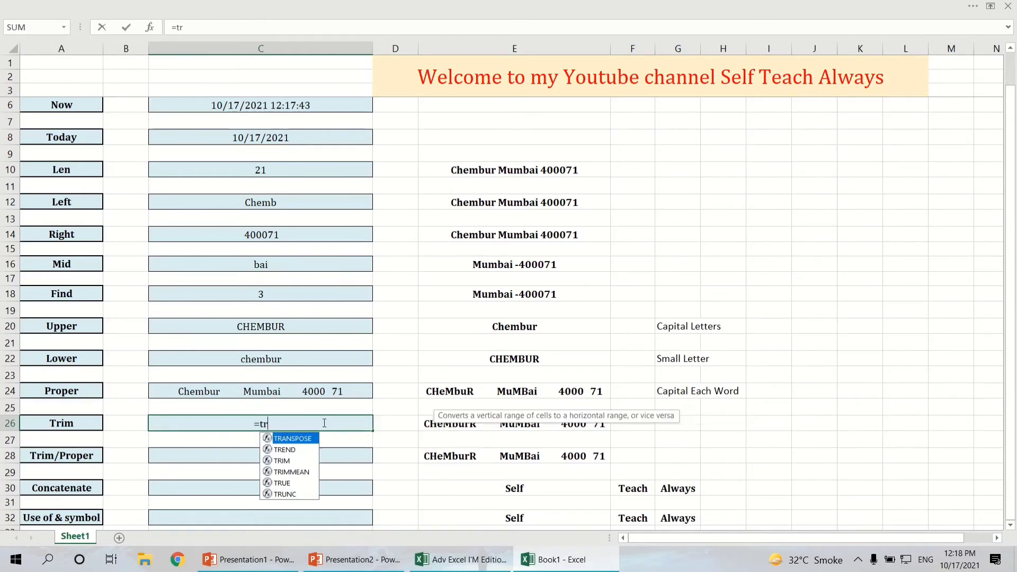
{"action": "key", "text": "Tab"}
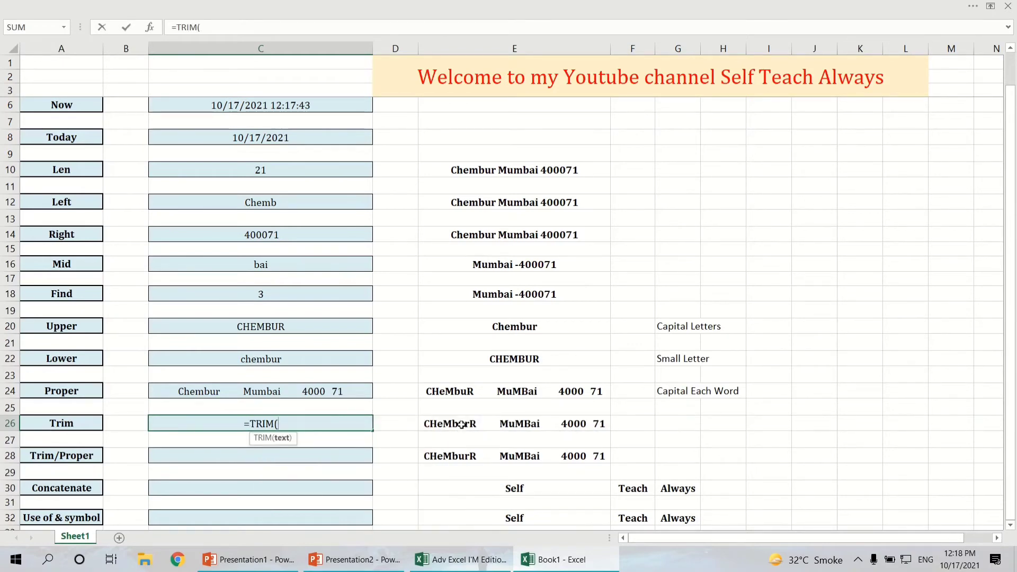
{"action": "left_click", "coordinate": [462, 425]}
{"action": "type", "text": ")"}
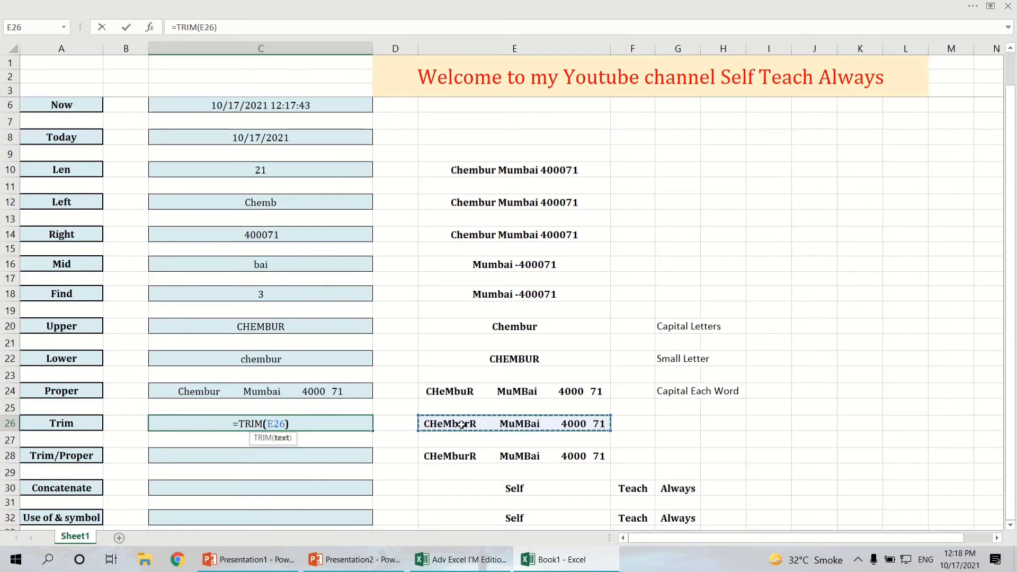
{"action": "key", "text": "Return"}
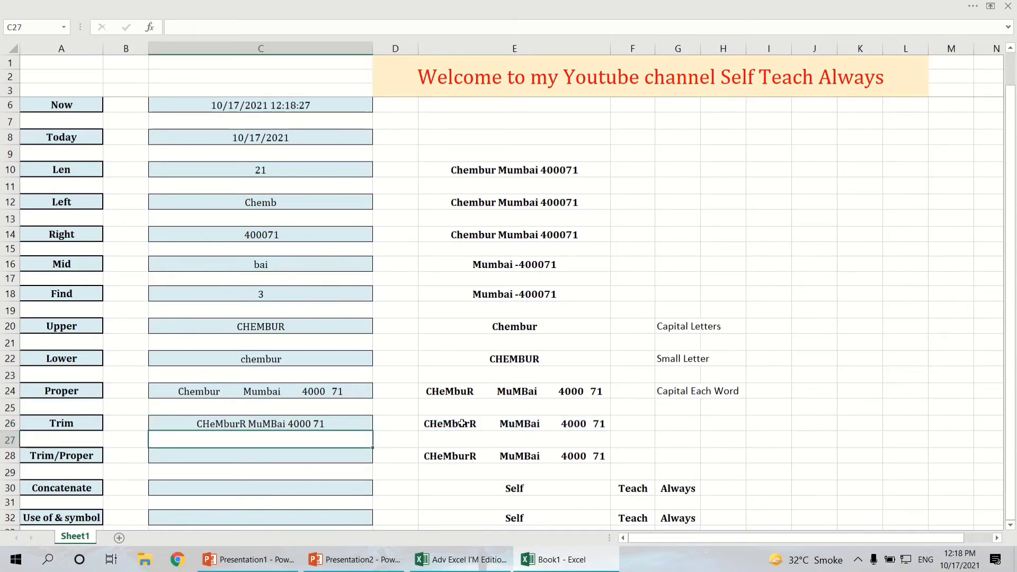
Step: Replace E26's contents with the same sample text as E24
{"action": "left_click", "coordinate": [470, 424]}
{"action": "key", "text": "Return"}
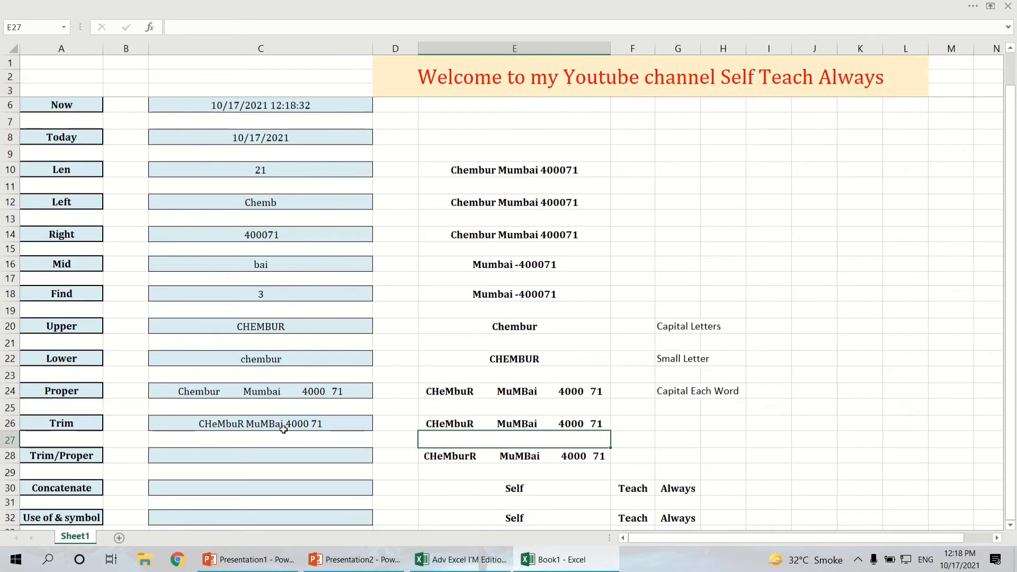
{"action": "left_click", "coordinate": [10, 423]}
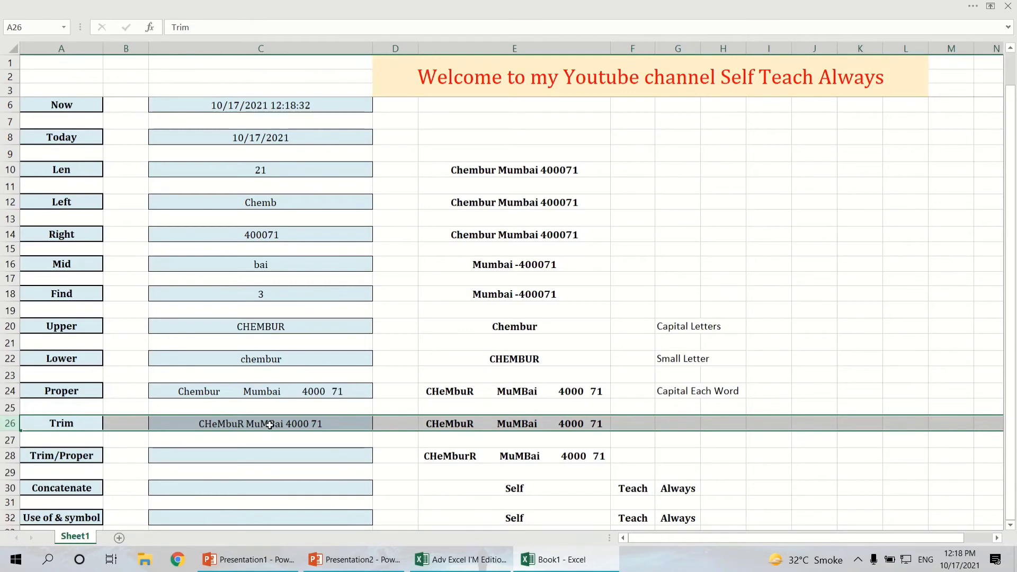
Step: Enter =TRIM(PROPER(E28)) in C28 for the Trim/Proper result
{"action": "left_click", "coordinate": [251, 394]}
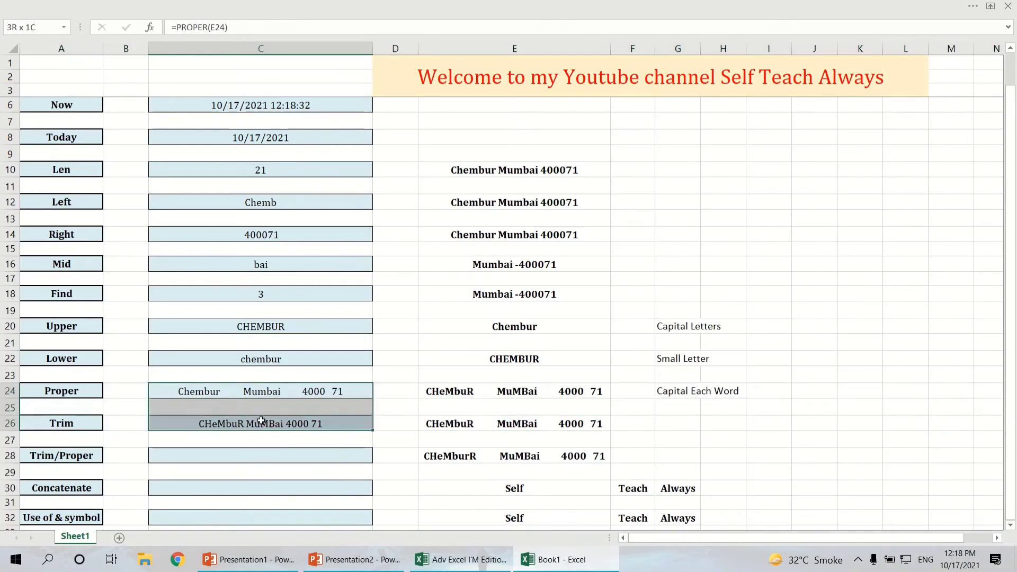
{"action": "left_click", "coordinate": [470, 392]}
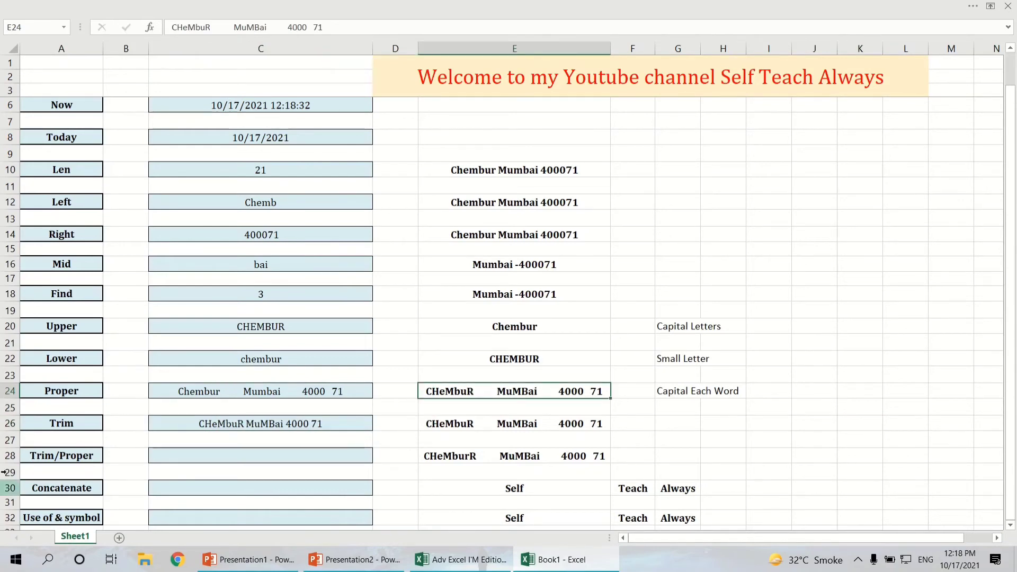
{"action": "left_click", "coordinate": [10, 456]}
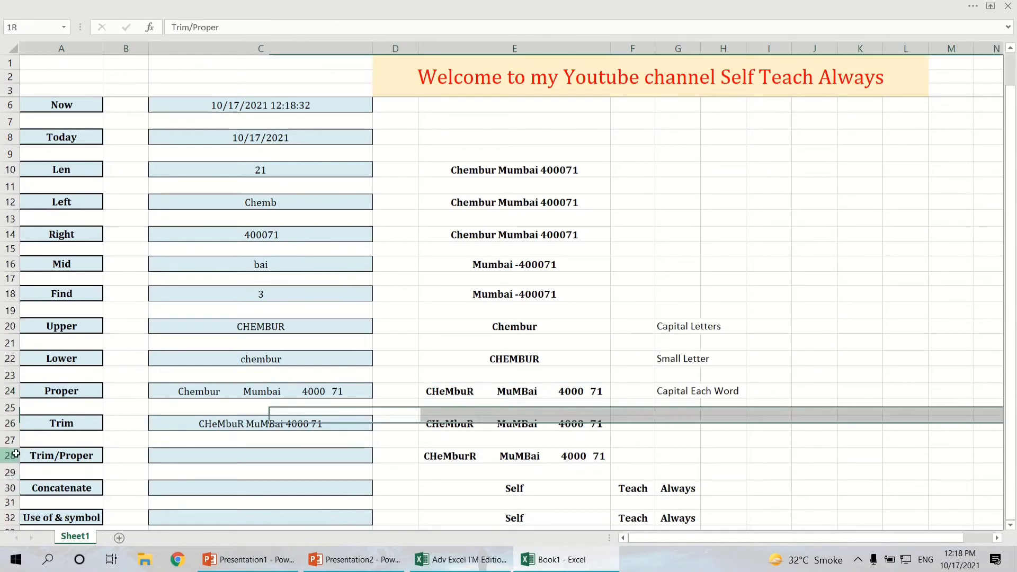
{"action": "left_click", "coordinate": [260, 458]}
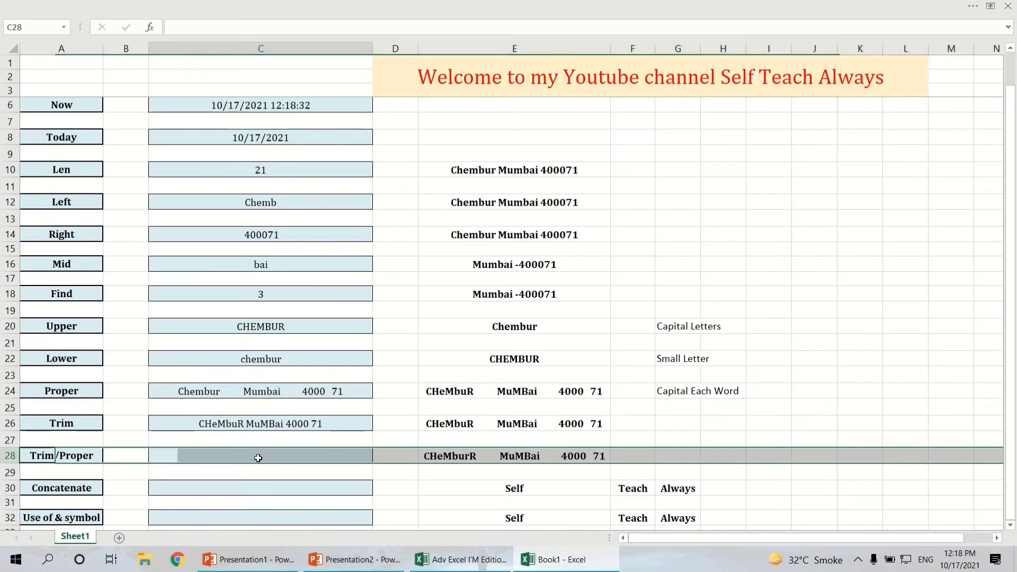
{"action": "type", "text": "=tr"}
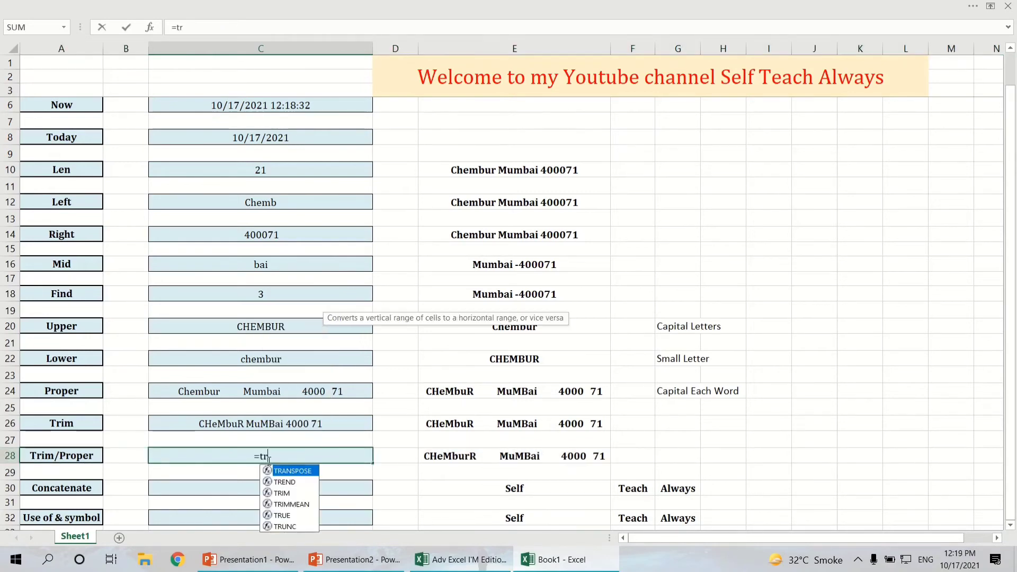
{"action": "type", "text": "im"}
{"action": "key", "text": "Tab"}
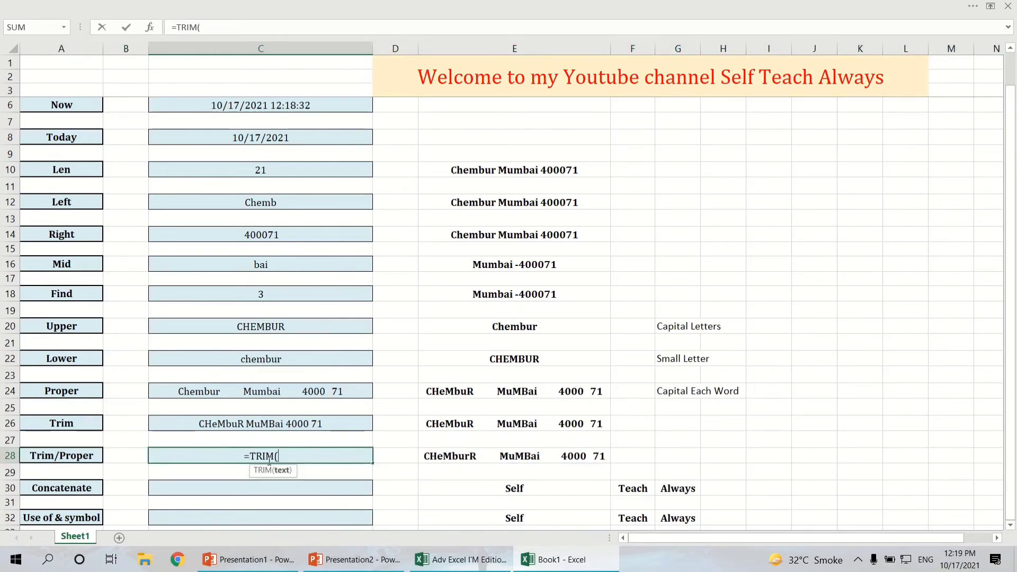
{"action": "type", "text": "prop"}
{"action": "key", "text": "Tab"}
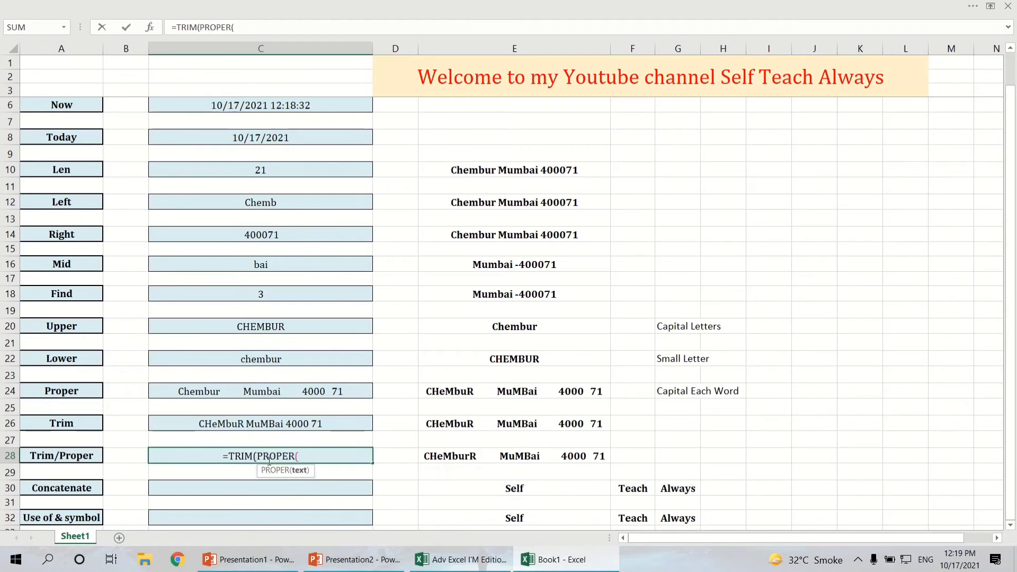
{"action": "left_click", "coordinate": [502, 457]}
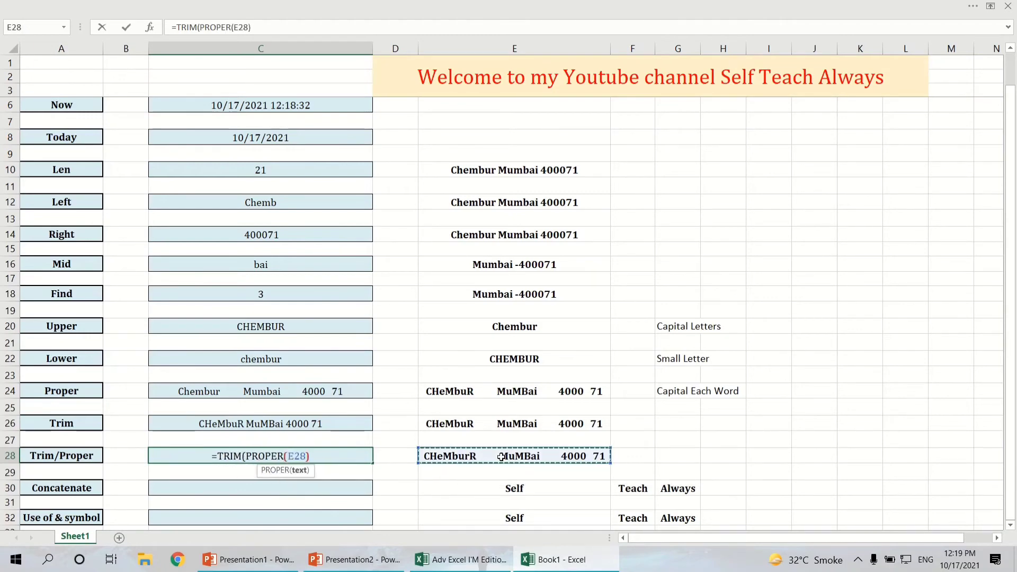
{"action": "type", "text": "))"}
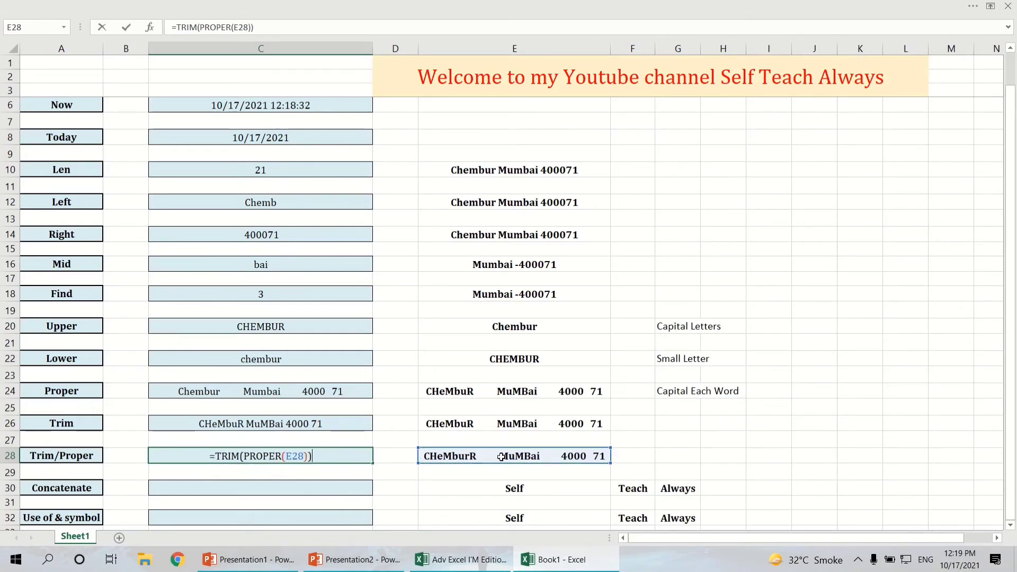
{"action": "key", "text": "Return"}
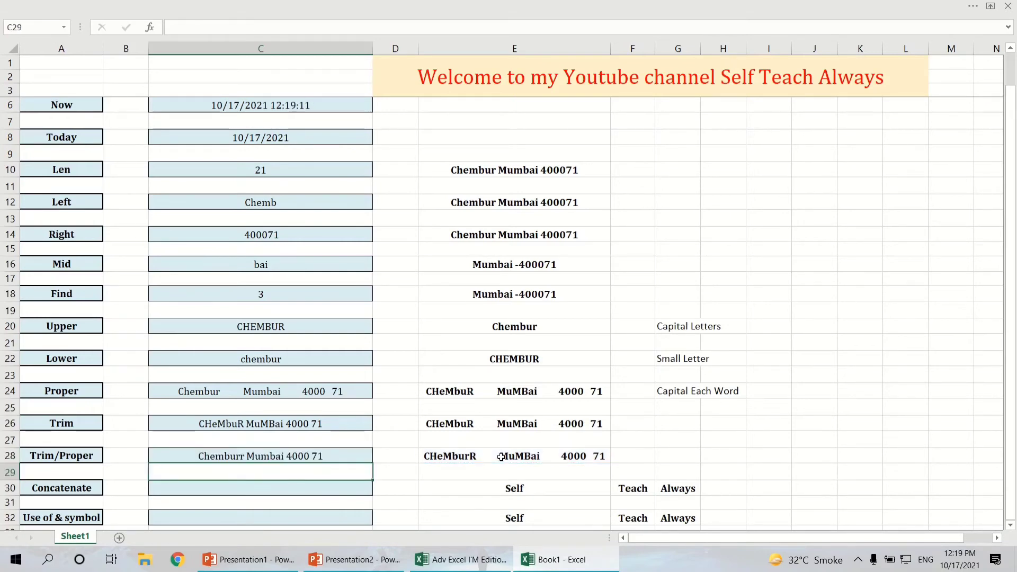
Step: Delete the stray r from E28's first word so C28 reads Chembur Mumbai 4000 71
{"action": "left_click", "coordinate": [468, 457]}
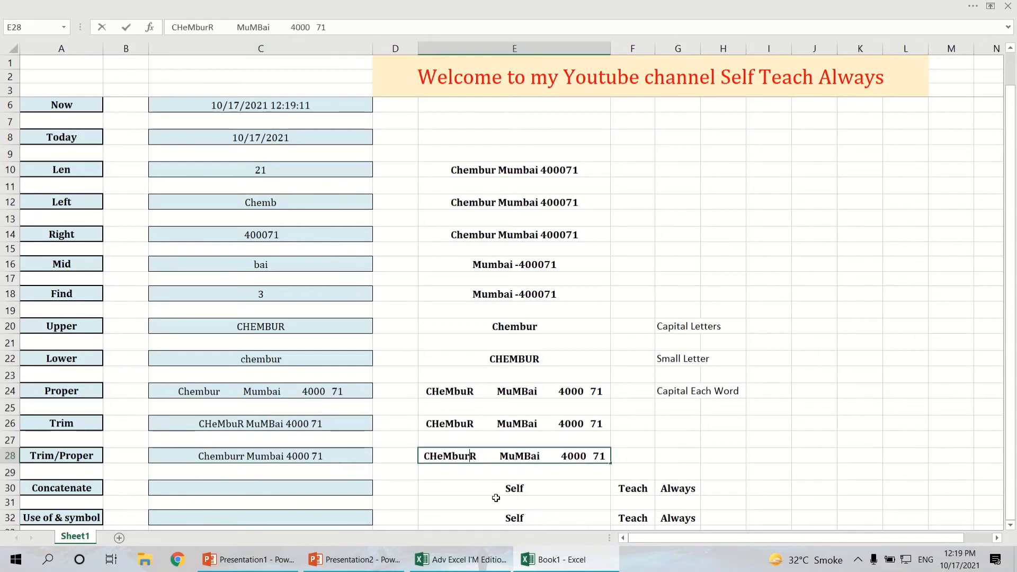
{"action": "key", "text": "BackSpace"}
{"action": "key", "text": "Return"}
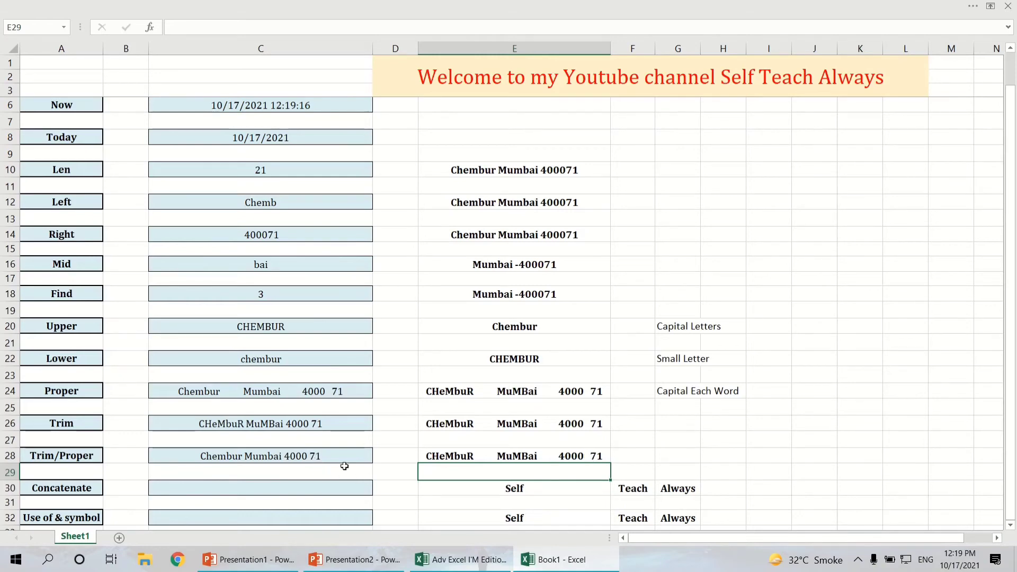
{"action": "left_click", "coordinate": [171, 459]}
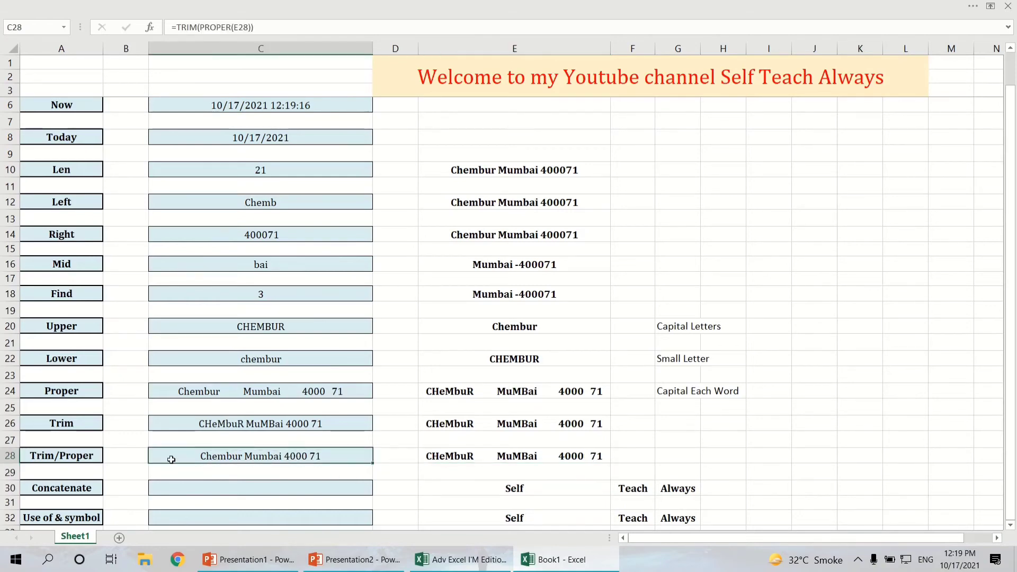
{"action": "left_click", "coordinate": [68, 425]}
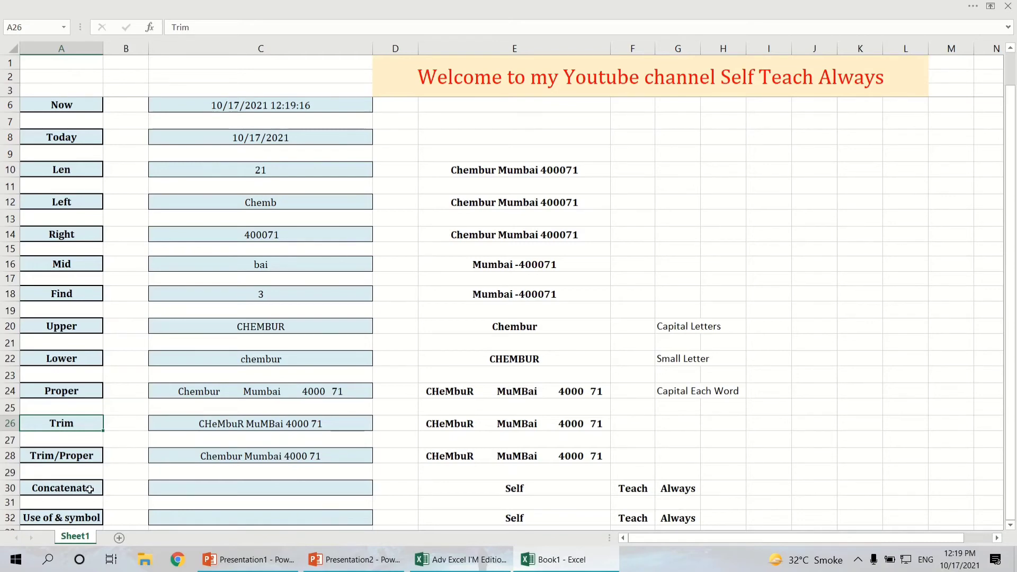
{"action": "left_click", "coordinate": [200, 490]}
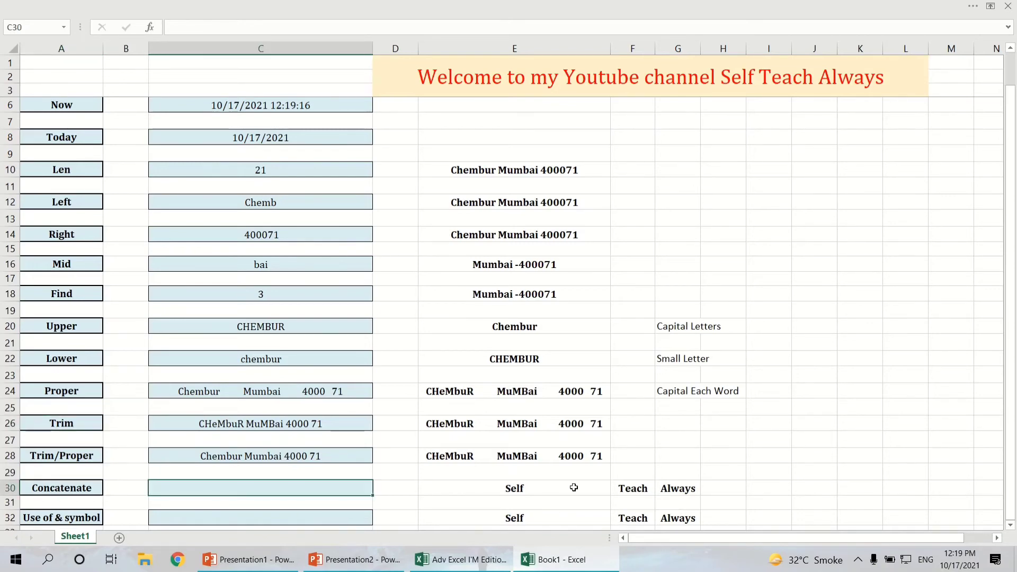
{"action": "left_click", "coordinate": [574, 488]}
{"action": "left_click", "coordinate": [628, 490]}
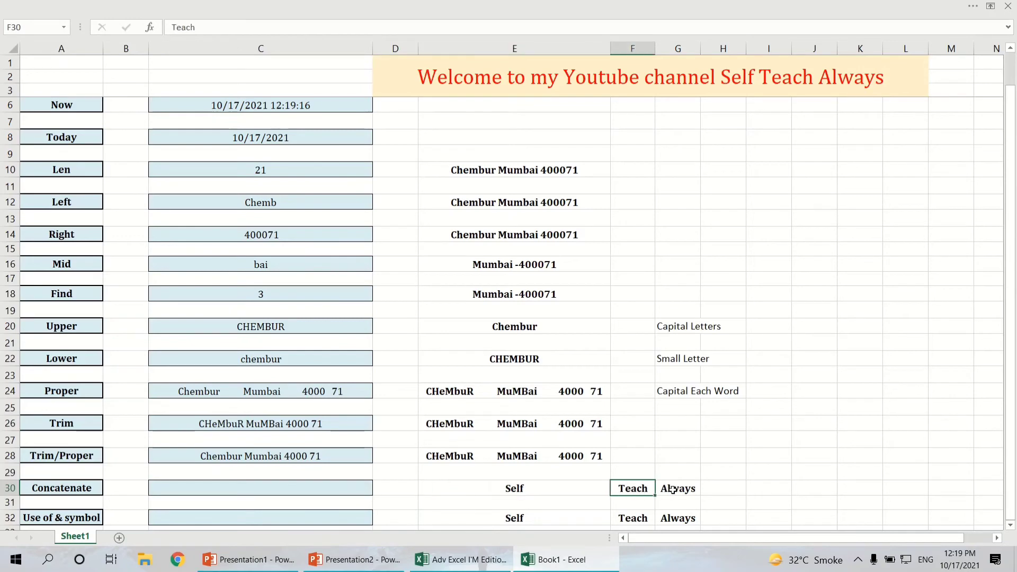
{"action": "left_click", "coordinate": [672, 489]}
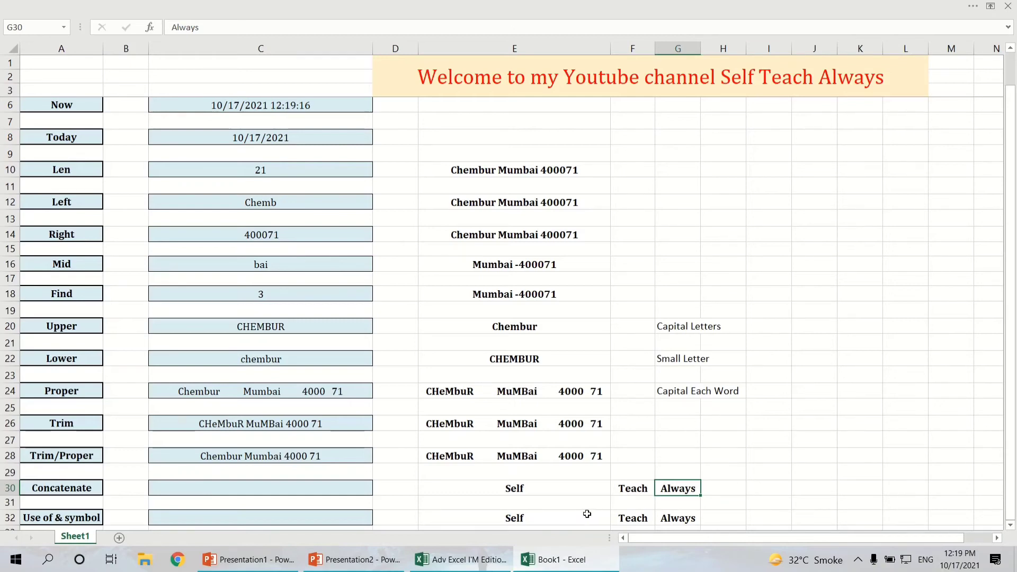
{"action": "left_click", "coordinate": [294, 492]}
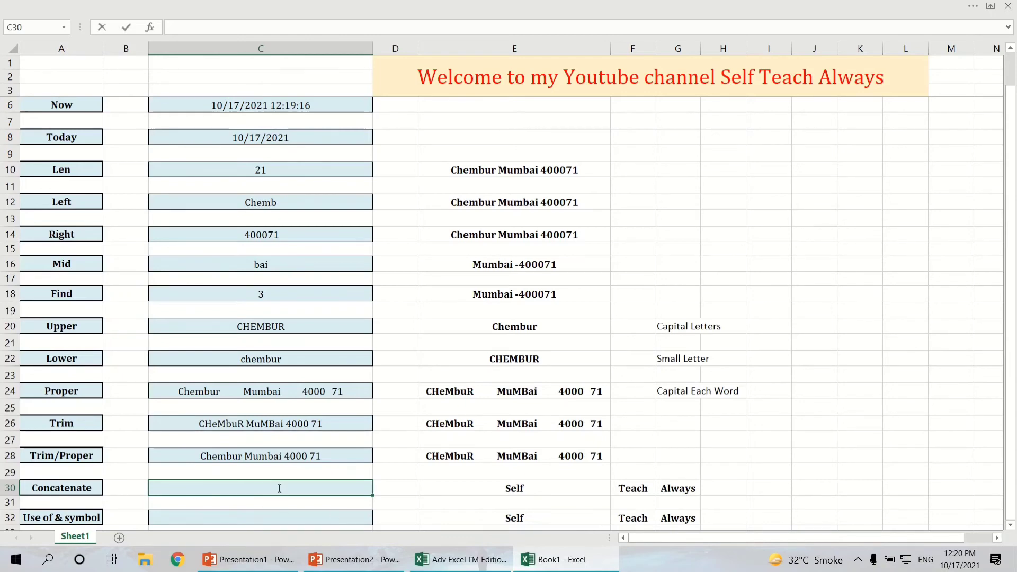
{"action": "type", "text": "=conc"}
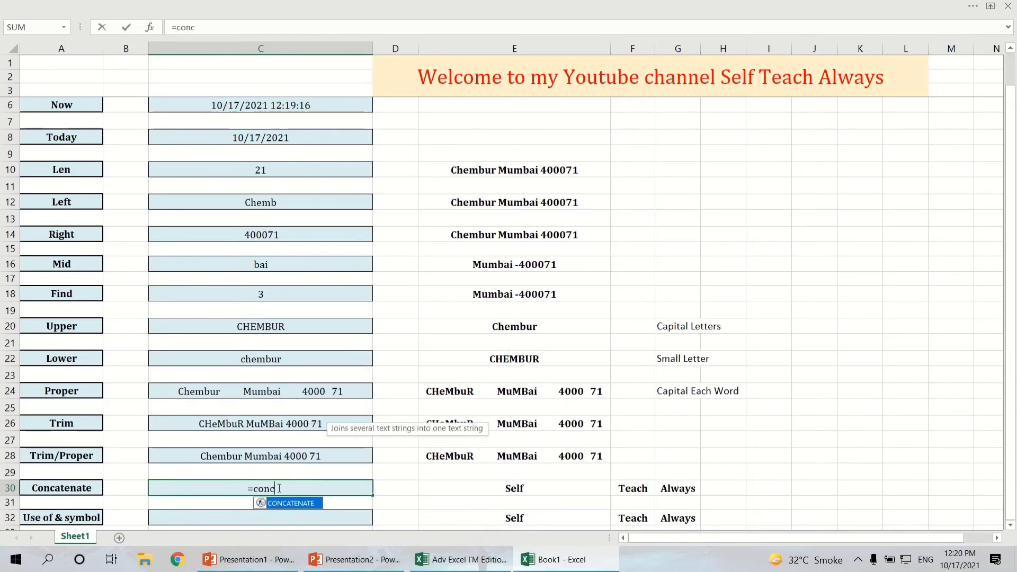
{"action": "type", "text": "ate"}
{"action": "key", "text": "Tab"}
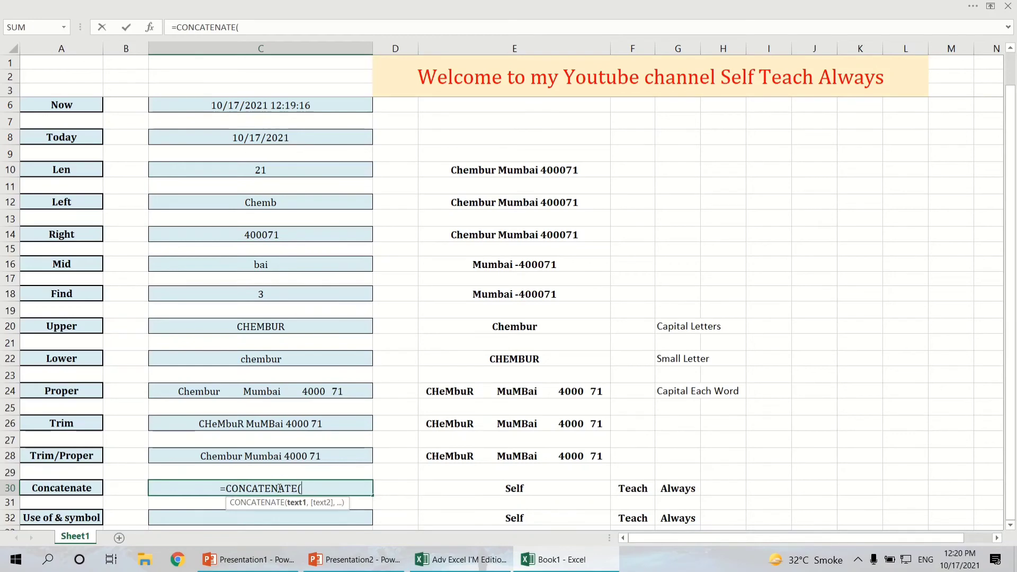
{"action": "left_click", "coordinate": [535, 491]}
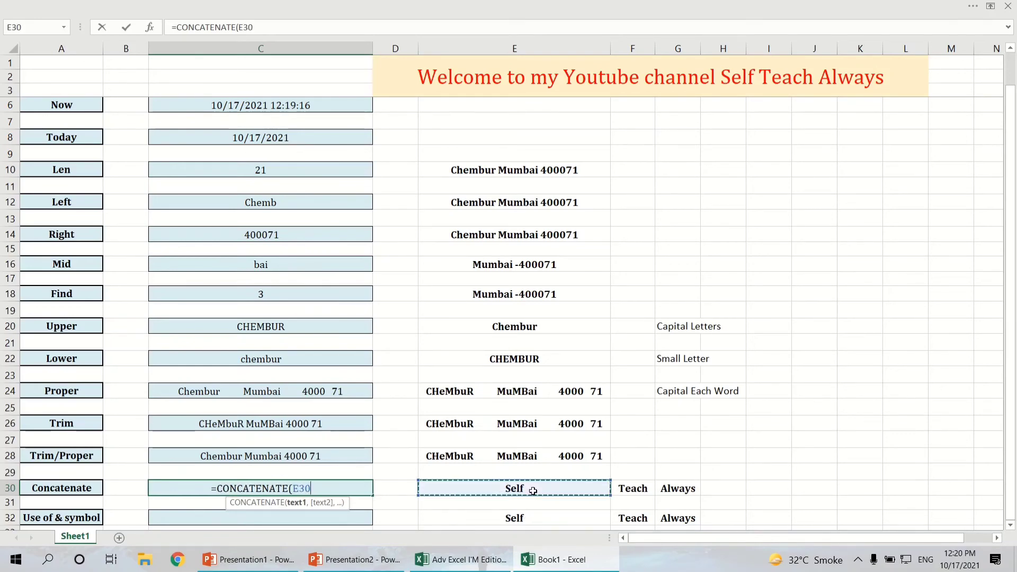
{"action": "type", "text": ","}
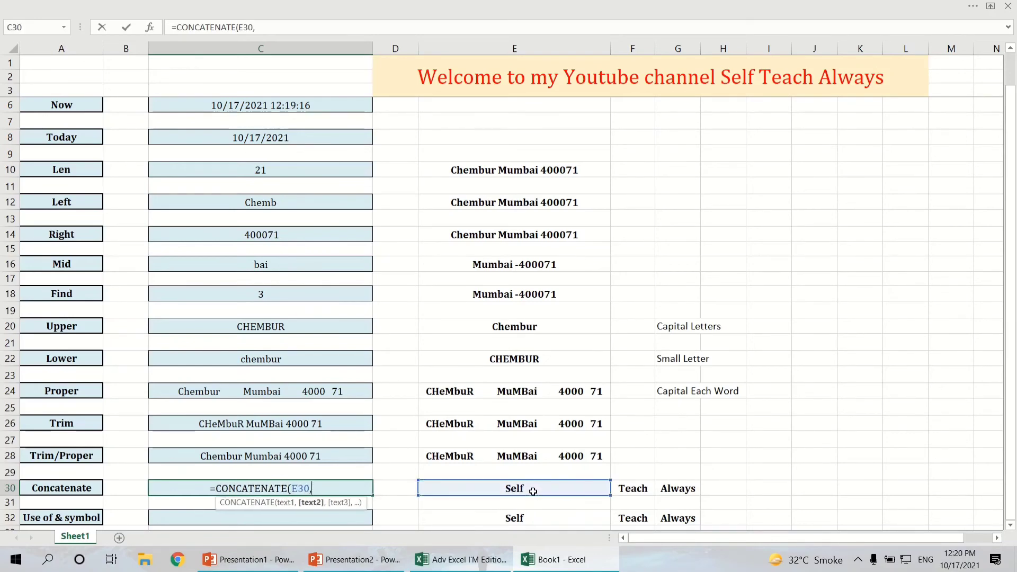
{"action": "left_click", "coordinate": [620, 491]}
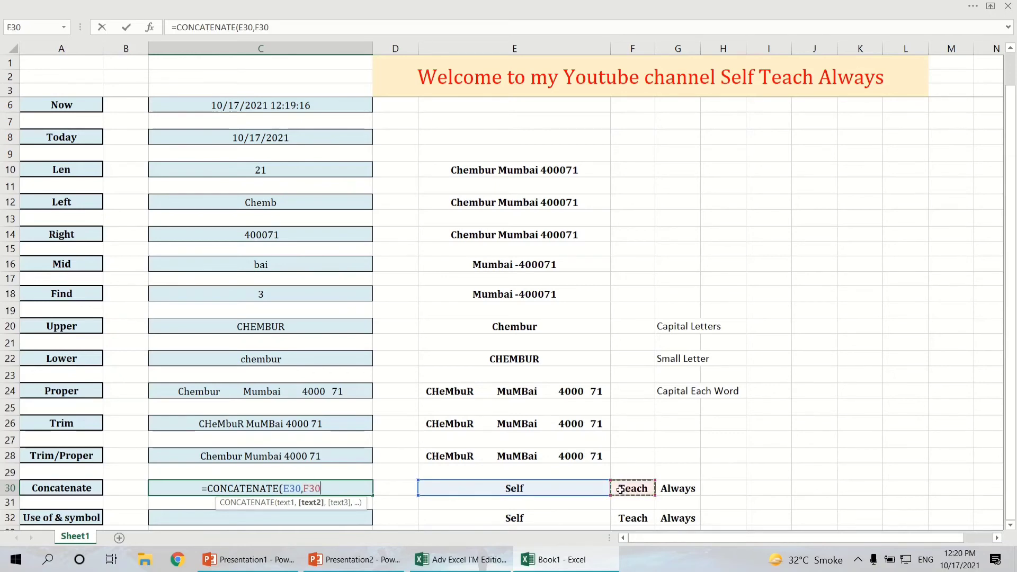
{"action": "type", "text": ","}
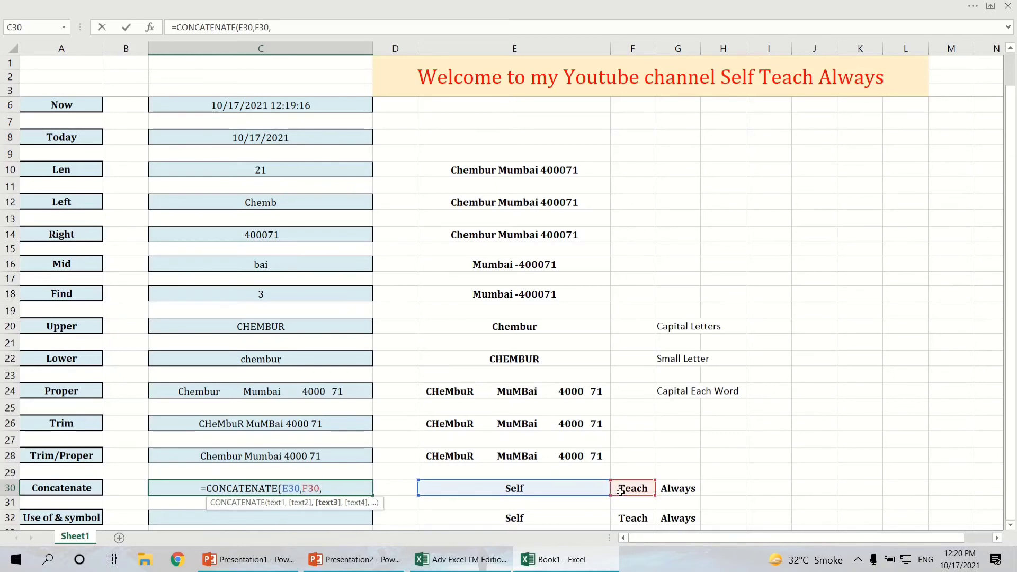
{"action": "left_click", "coordinate": [671, 491]}
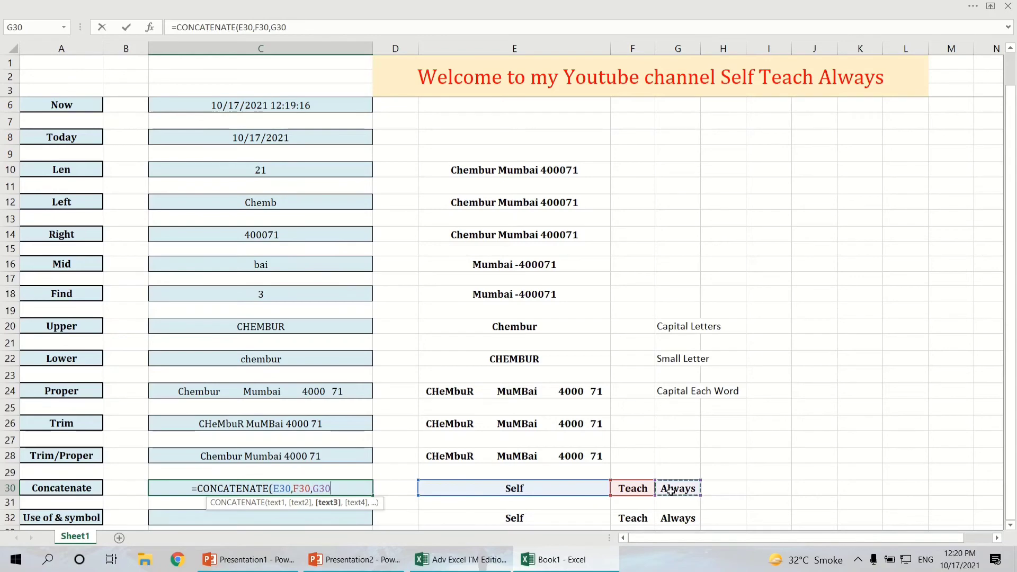
{"action": "key", "text": "Return"}
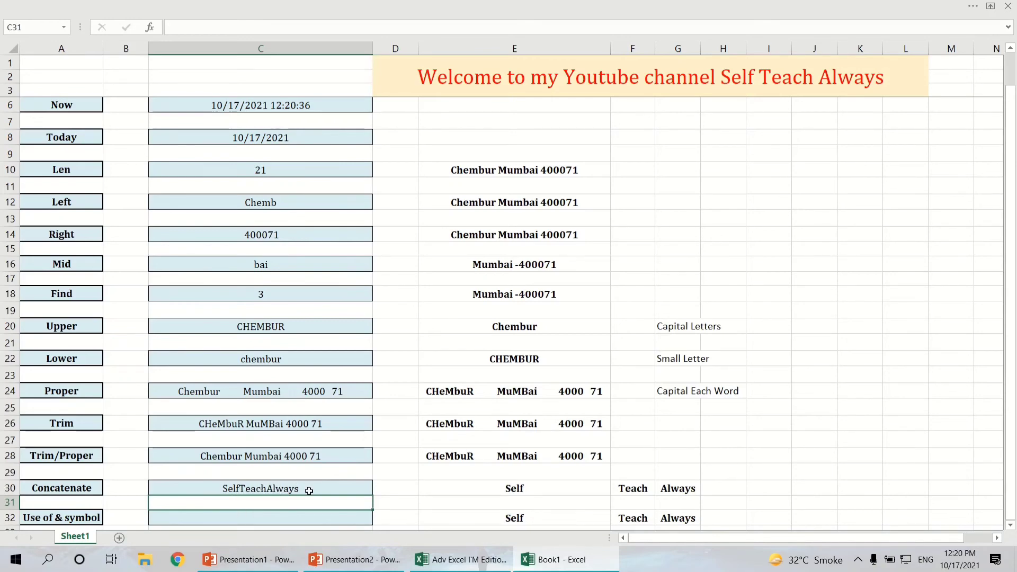
{"action": "left_click", "coordinate": [283, 489]}
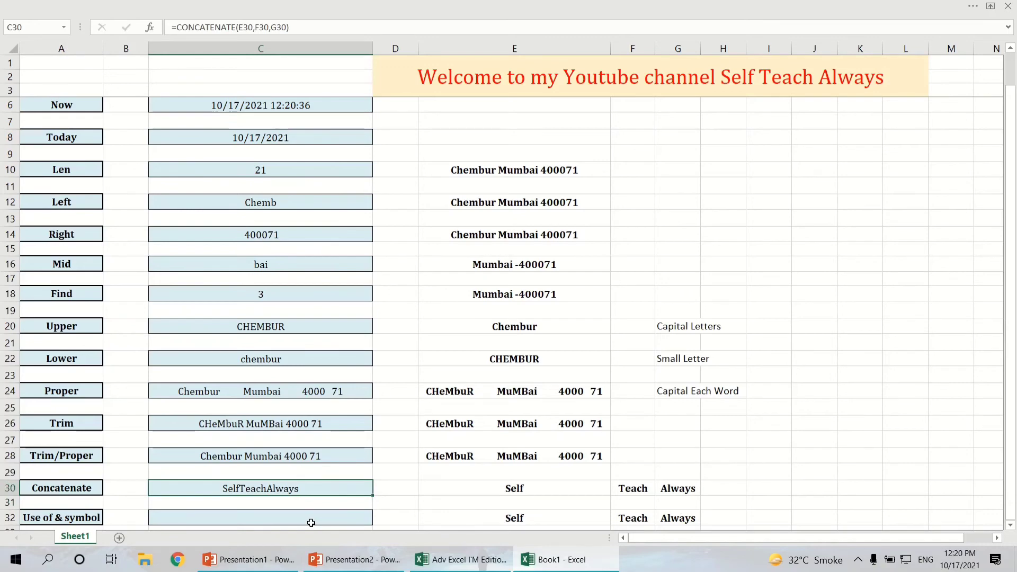
{"action": "key", "text": "Delete"}
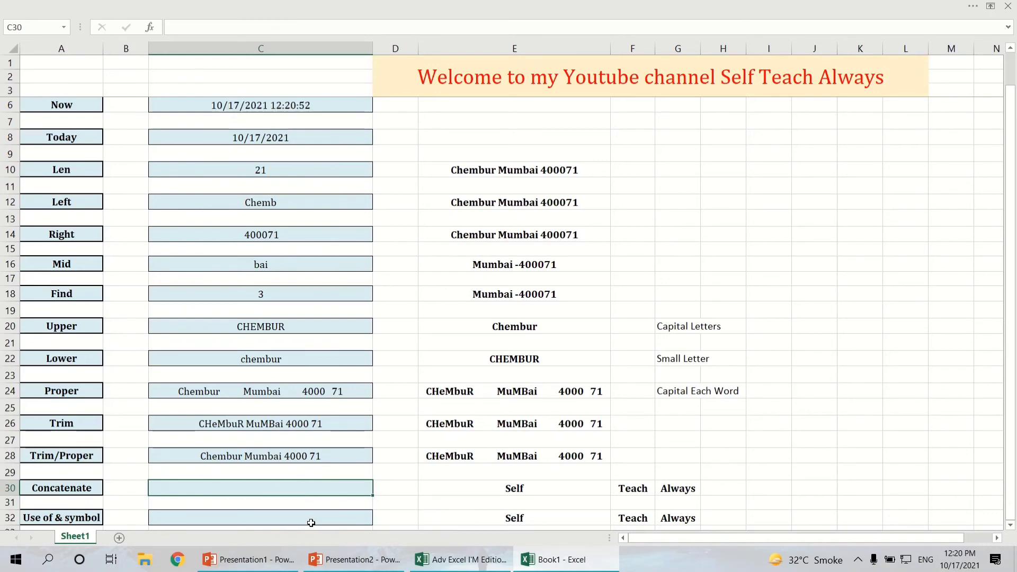
Step: Enter =CONCATENATE(E30," ",F30,"/",G30) in C30 to return Self Teach/Always
{"action": "type", "text": "=conc"}
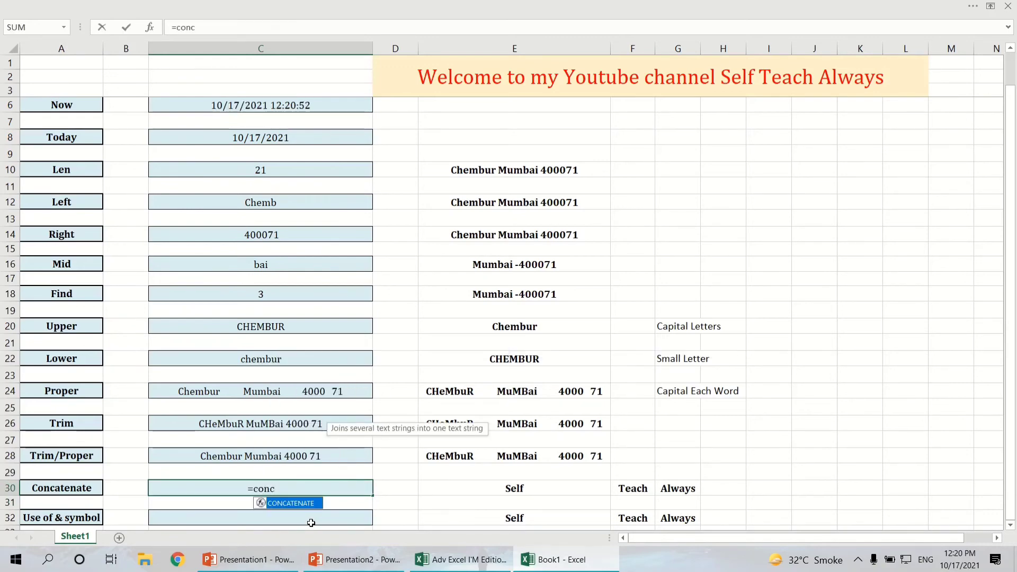
{"action": "key", "text": "Tab"}
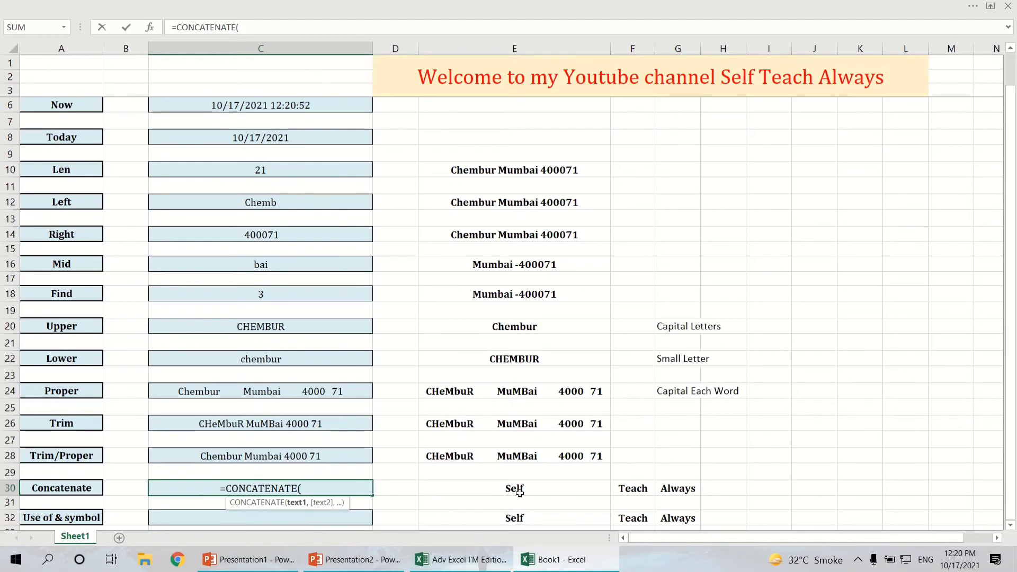
{"action": "left_click", "coordinate": [519, 490]}
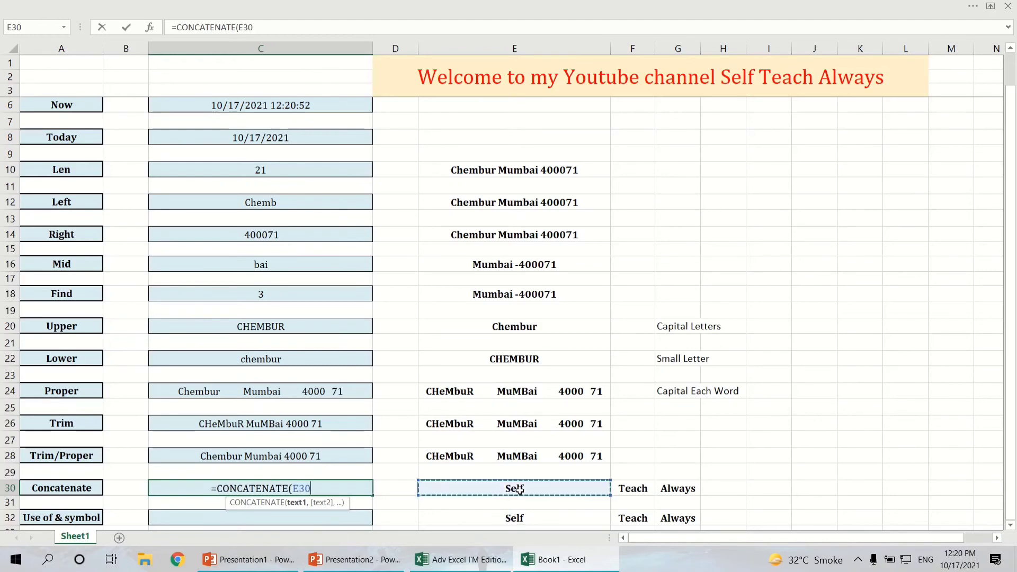
{"action": "type", "text": ",\""}
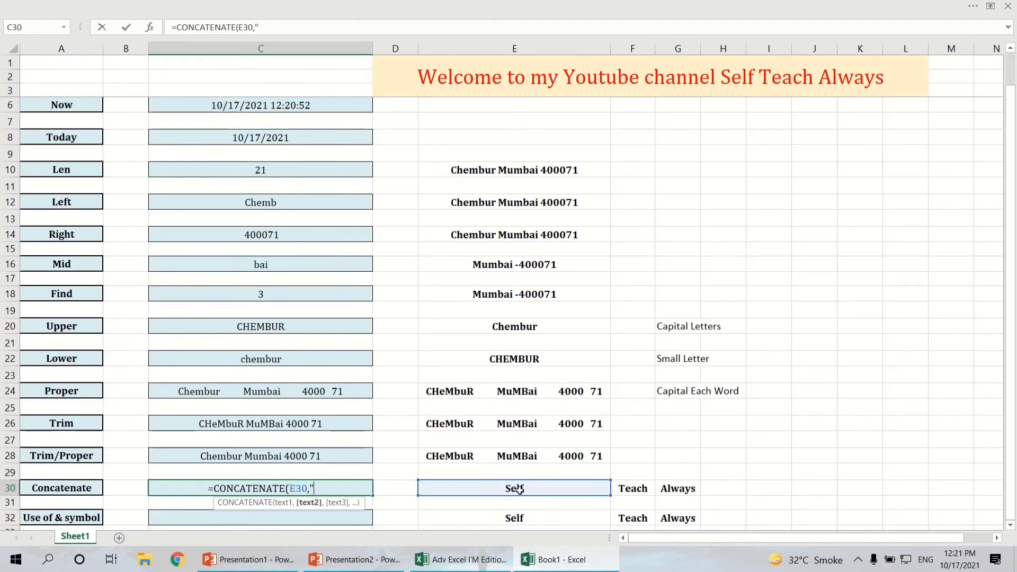
{"action": "type", "text": " \""}
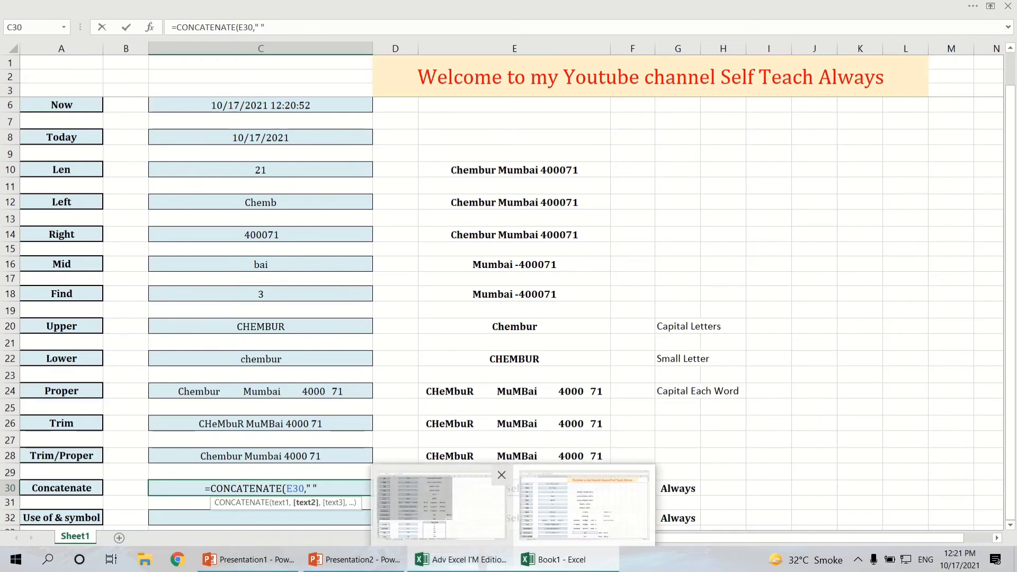
{"action": "type", "text": ","}
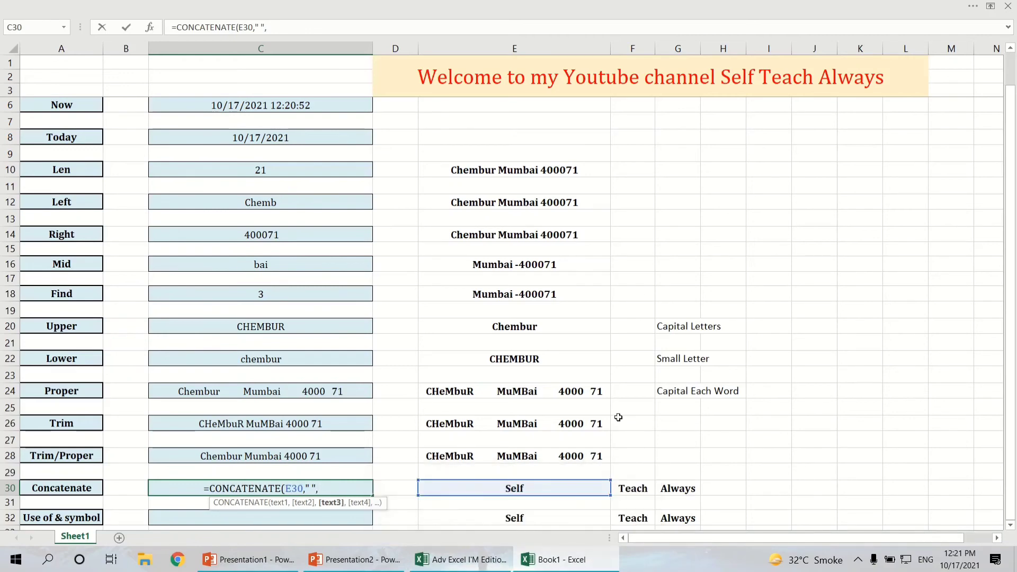
{"action": "left_click", "coordinate": [625, 490]}
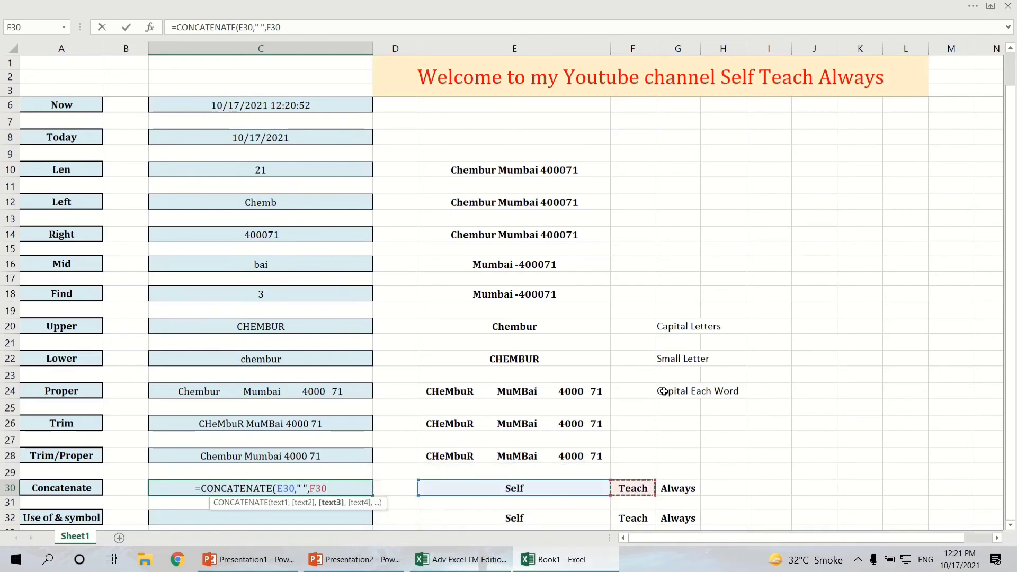
{"action": "type", "text": ","}
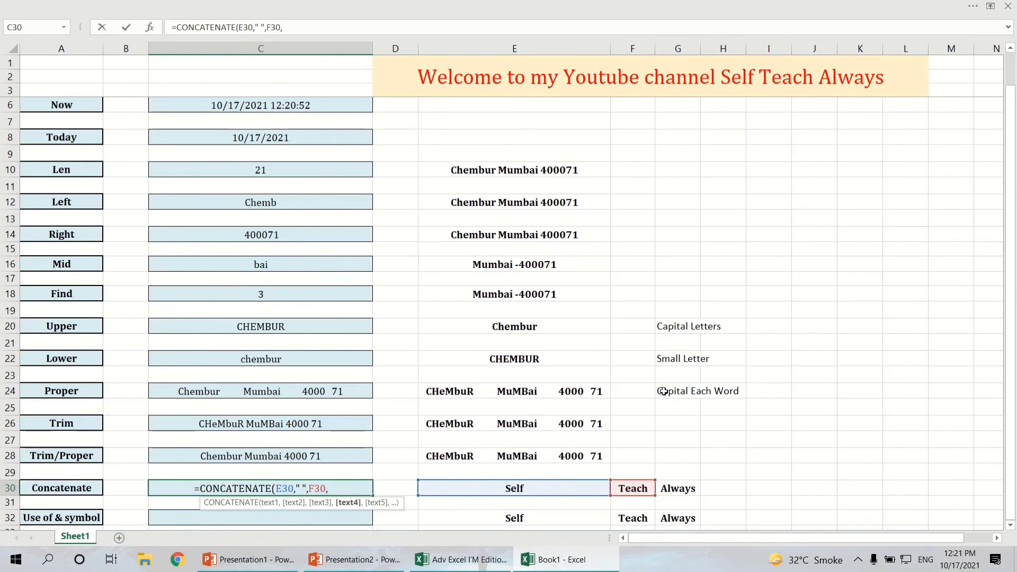
{"action": "type", "text": "\""}
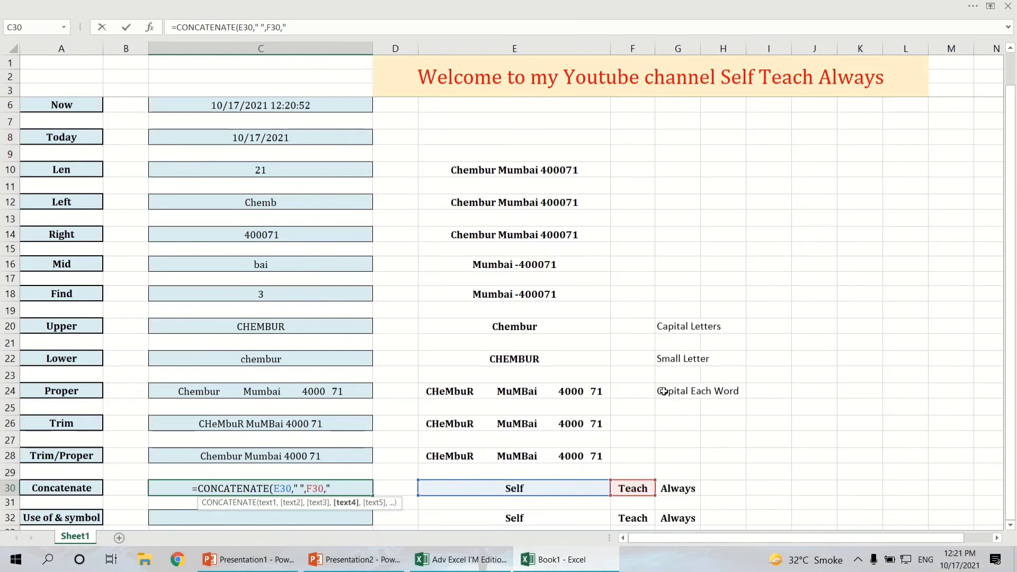
{"action": "type", "text": "/\""}
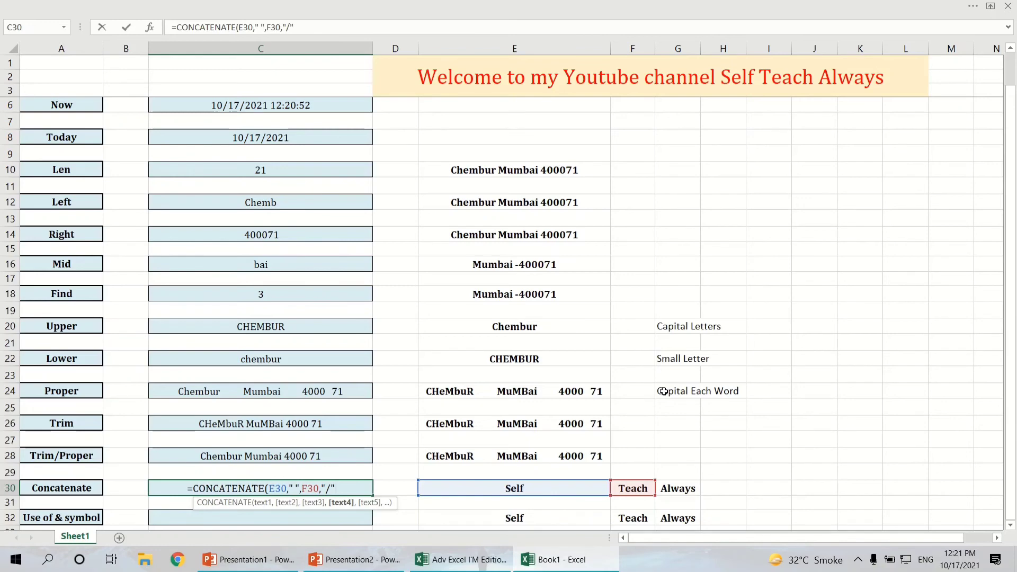
{"action": "type", "text": ","}
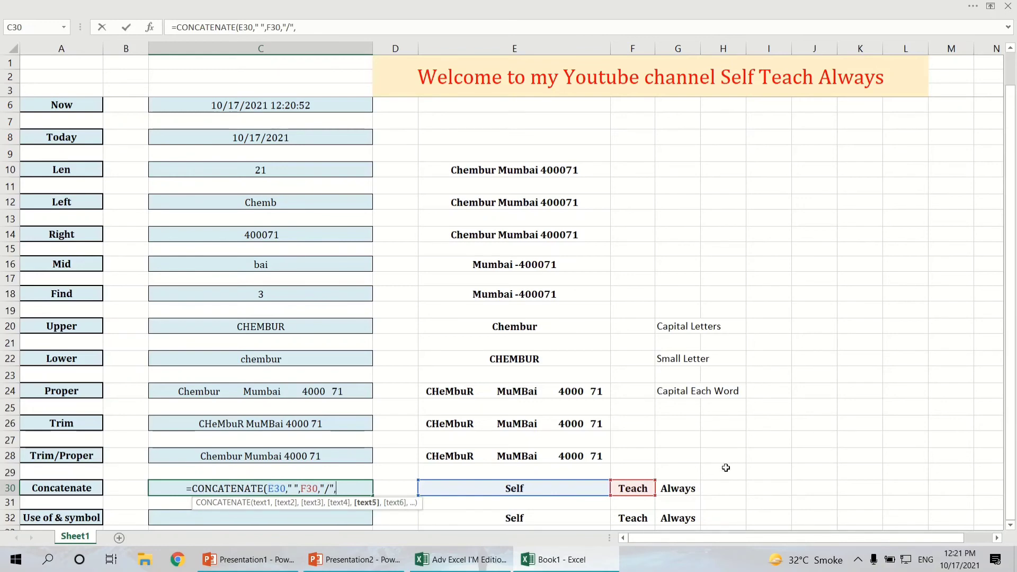
{"action": "left_click", "coordinate": [687, 486]}
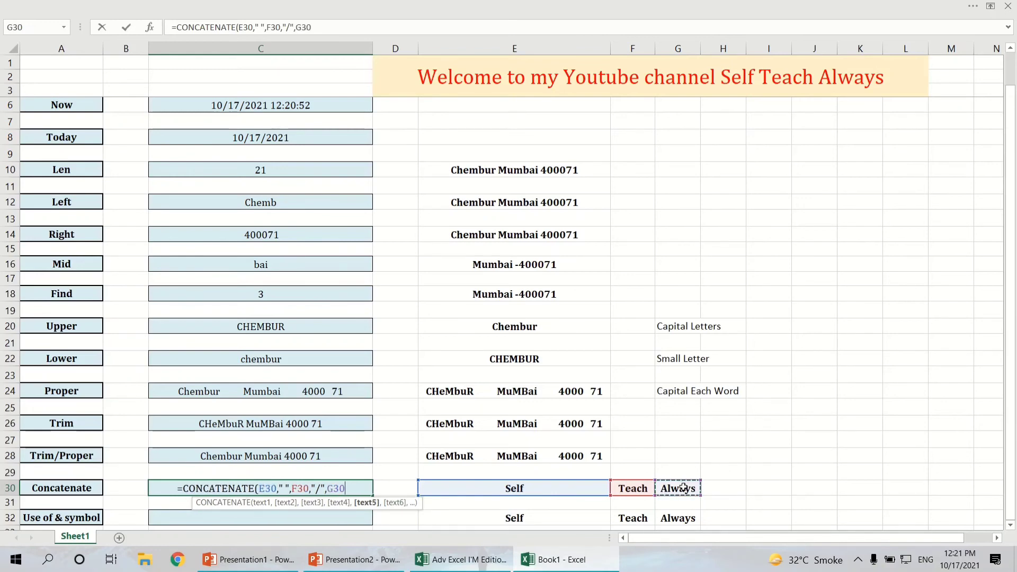
{"action": "type", "text": ")"}
{"action": "key", "text": "Return"}
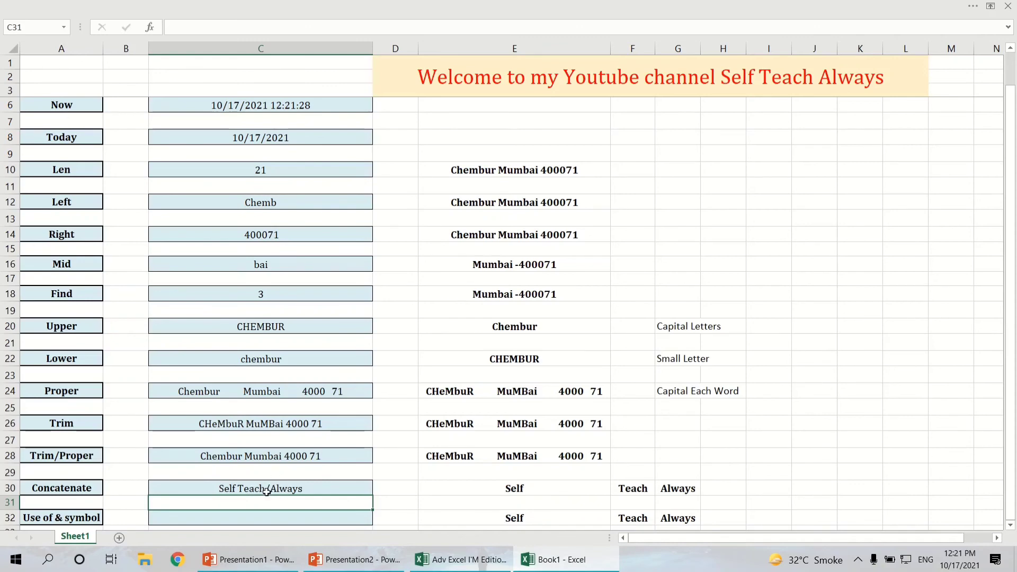
{"action": "left_click", "coordinate": [264, 490]}
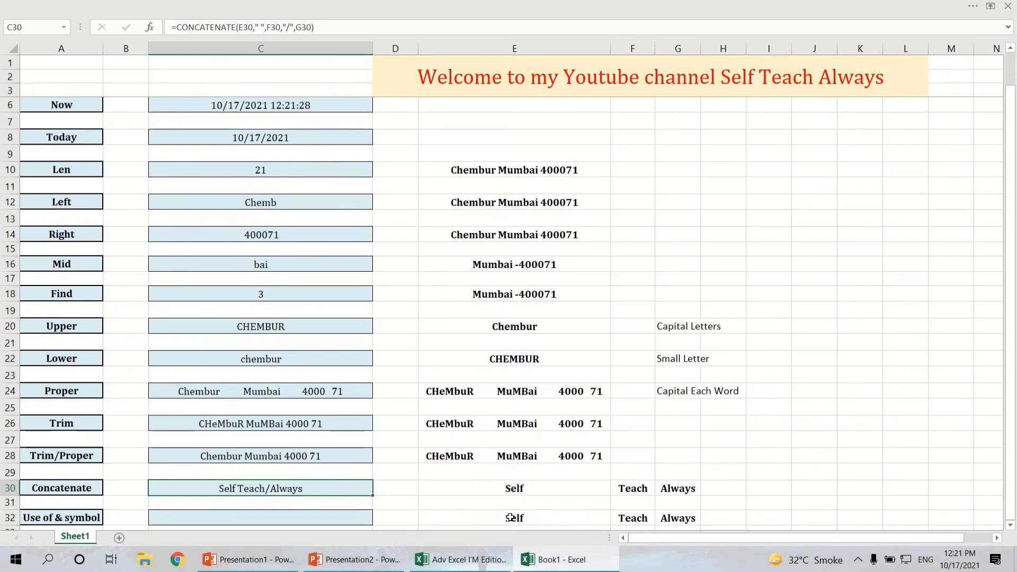
Step: Enter =E32&F32&G32 in C32 so it returns SelfTeachAlways
{"action": "left_click", "coordinate": [240, 522]}
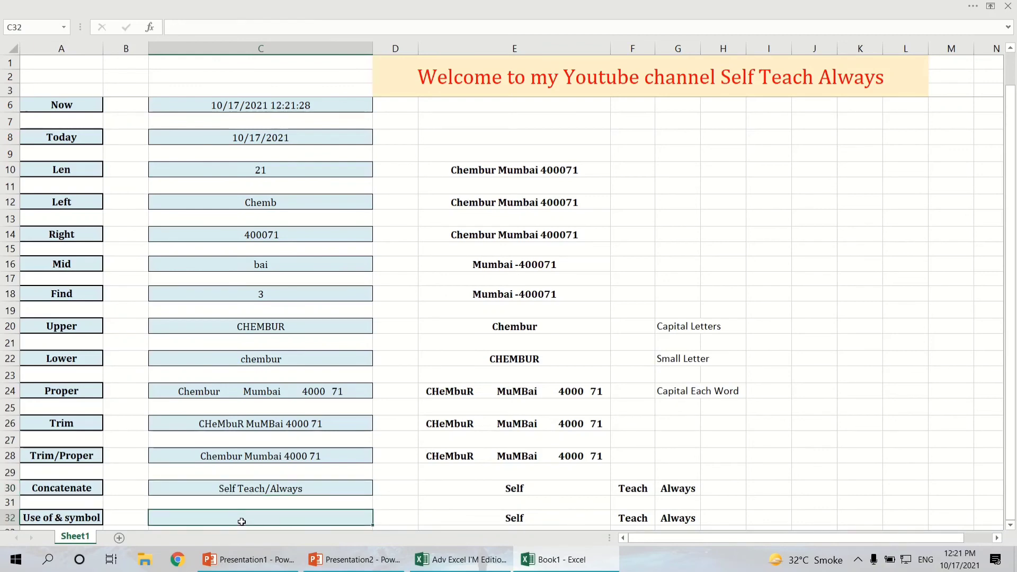
{"action": "type", "text": "="}
{"action": "left_click", "coordinate": [451, 518]}
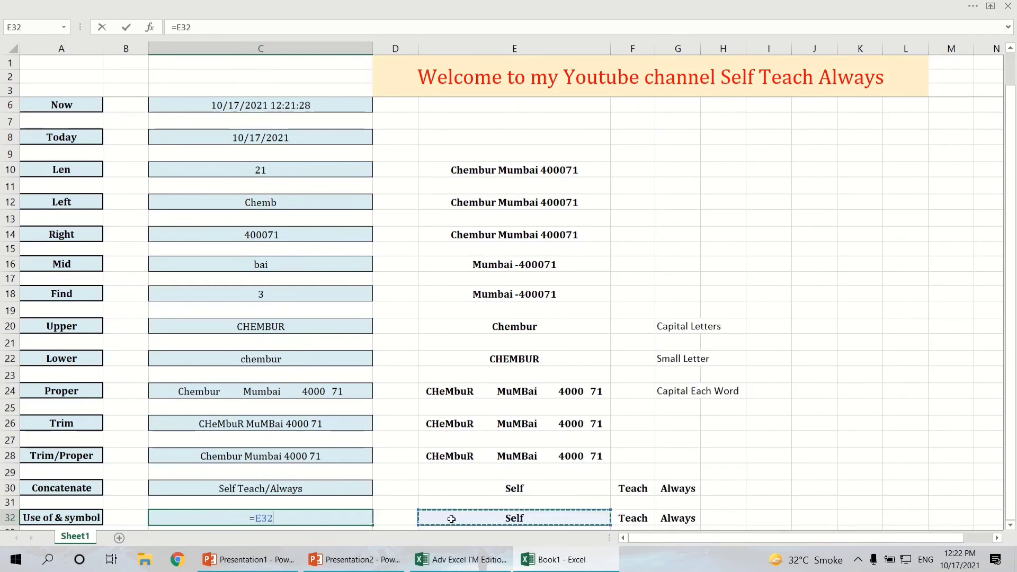
{"action": "type", "text": "&"}
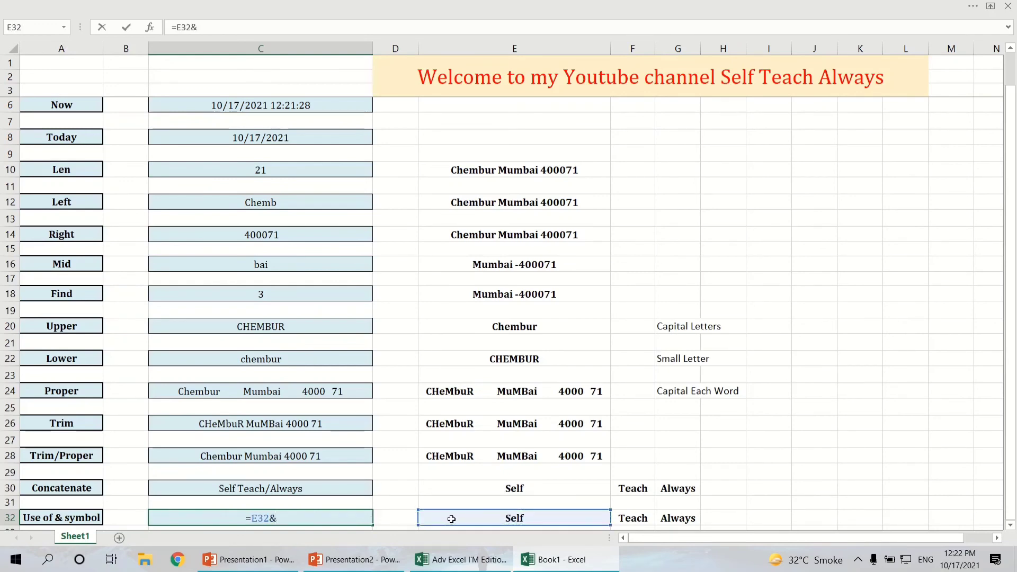
{"action": "left_click", "coordinate": [633, 517]}
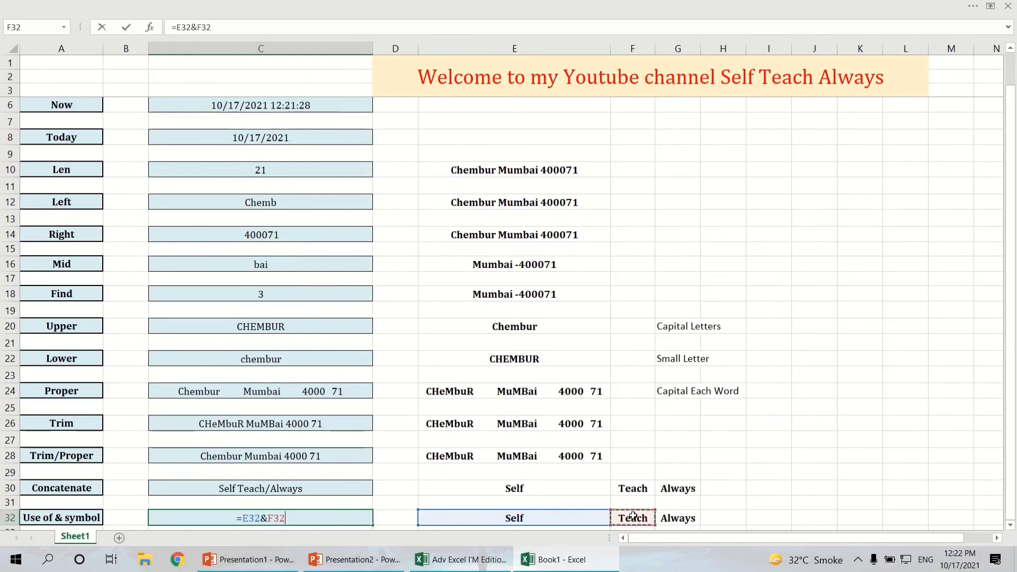
{"action": "type", "text": "&"}
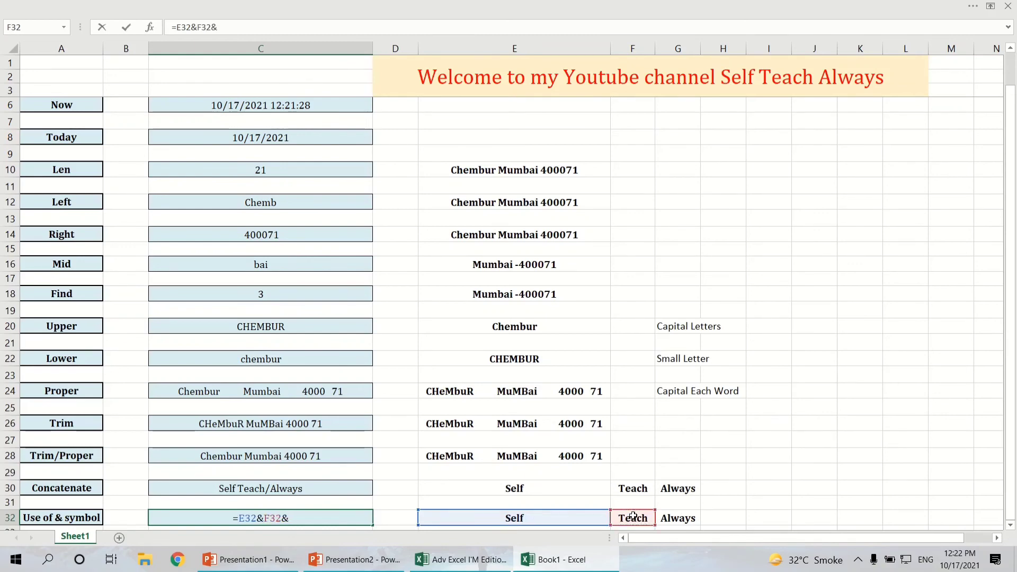
{"action": "left_click", "coordinate": [680, 519]}
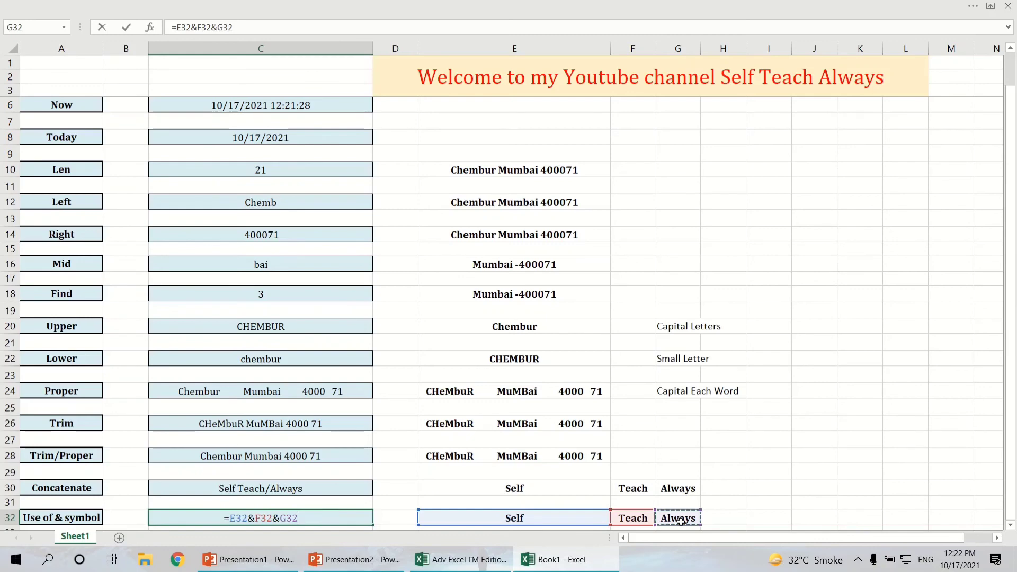
{"action": "key", "text": "Return"}
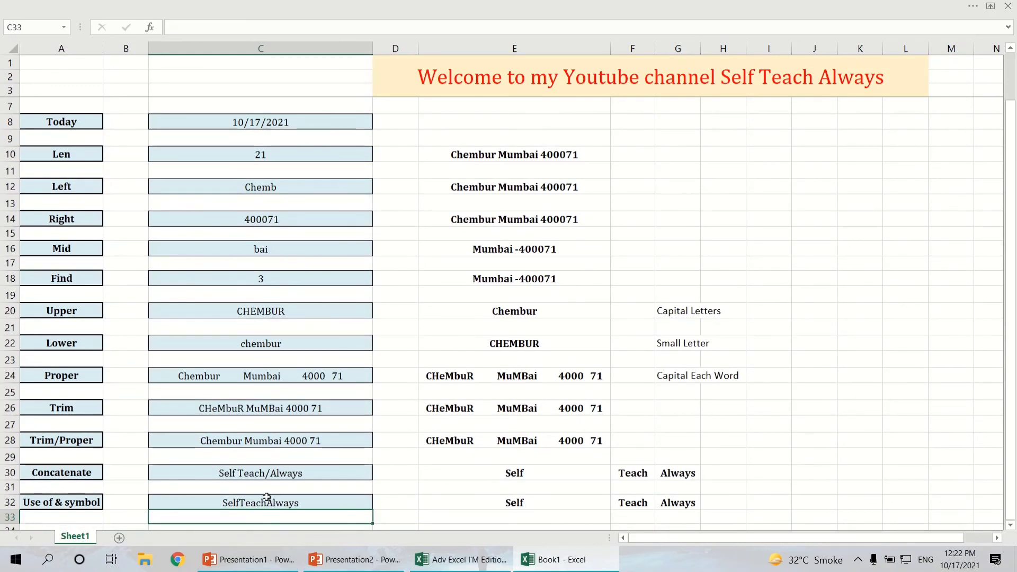
{"action": "left_click", "coordinate": [324, 505]}
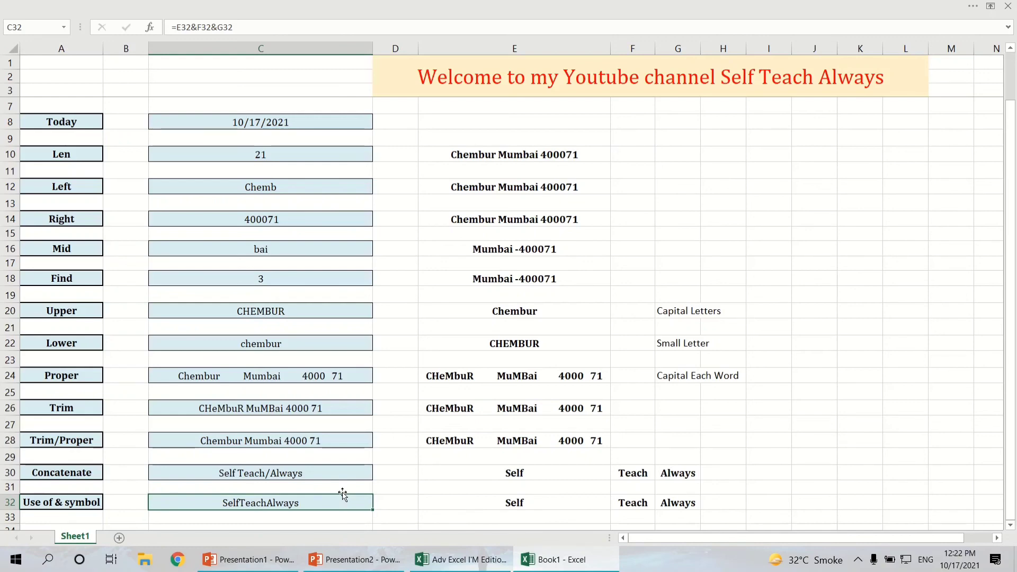
Step: Replace C32's formula with =E32&" "&F32&" "&G32 to return Self Teach Always
{"action": "key", "text": "Delete"}
{"action": "type", "text": "="}
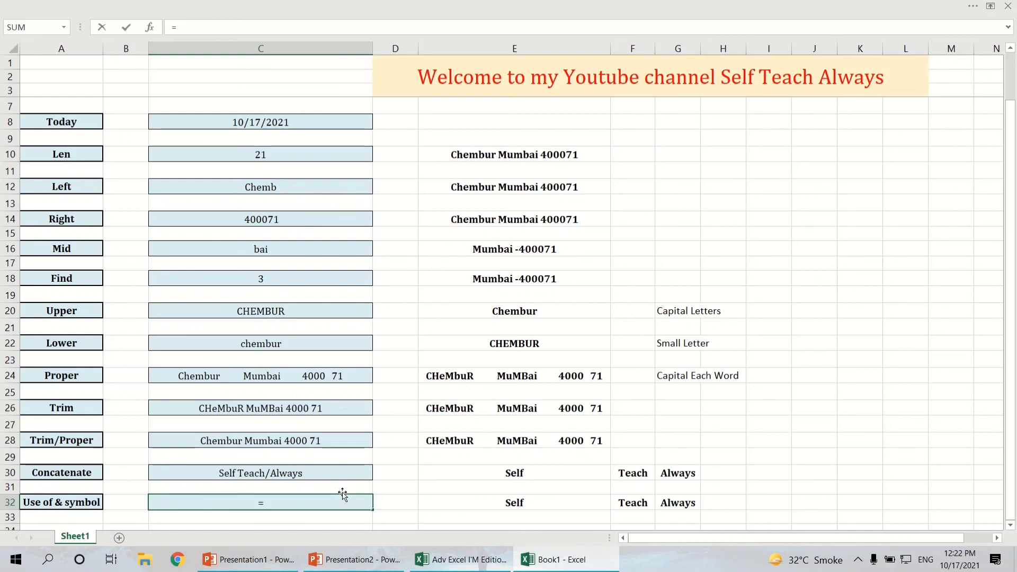
{"action": "left_click", "coordinate": [560, 501]}
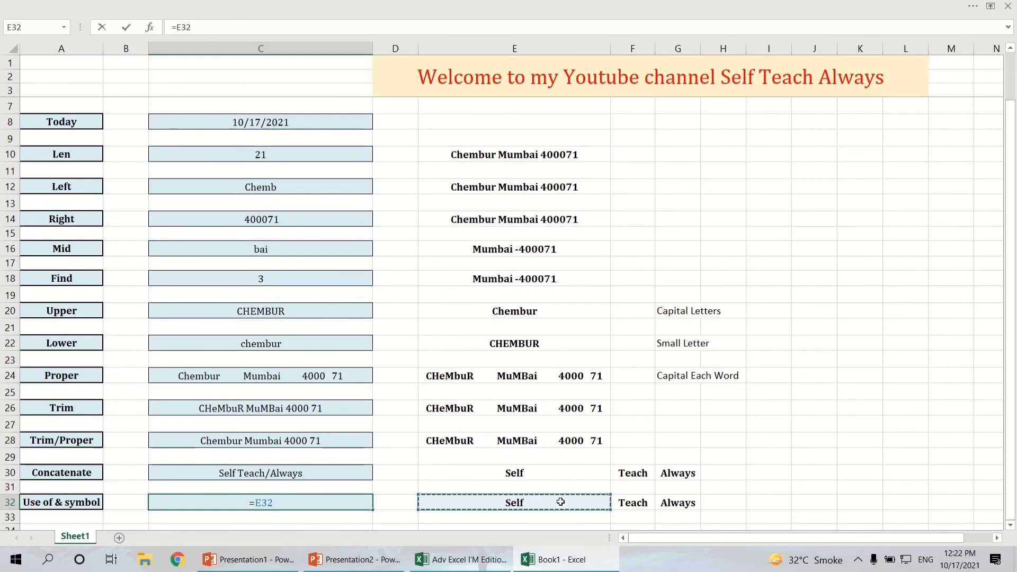
{"action": "type", "text": "&\""}
{"action": "type", "text": " \""}
{"action": "type", "text": "&"}
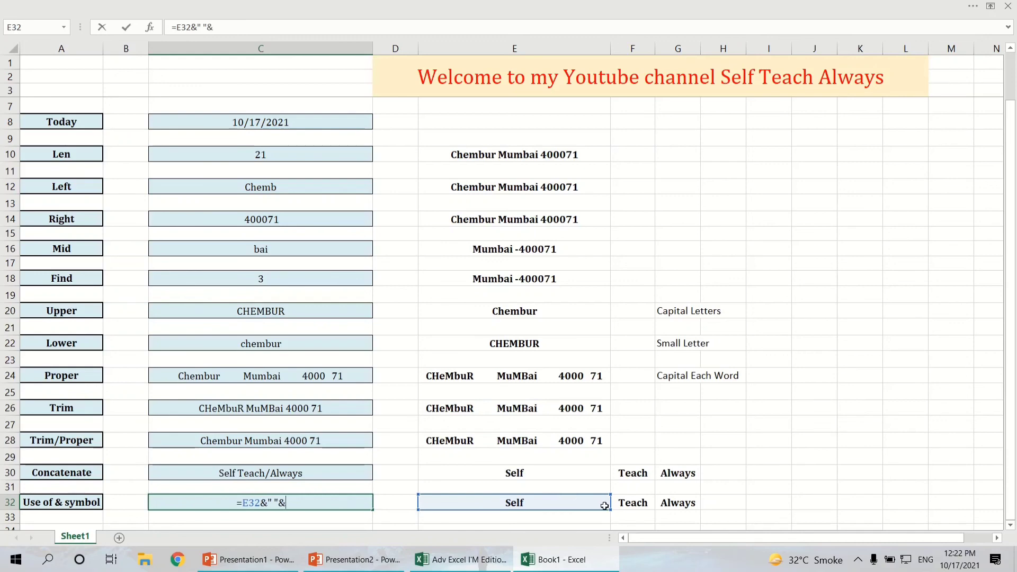
{"action": "left_click", "coordinate": [627, 502]}
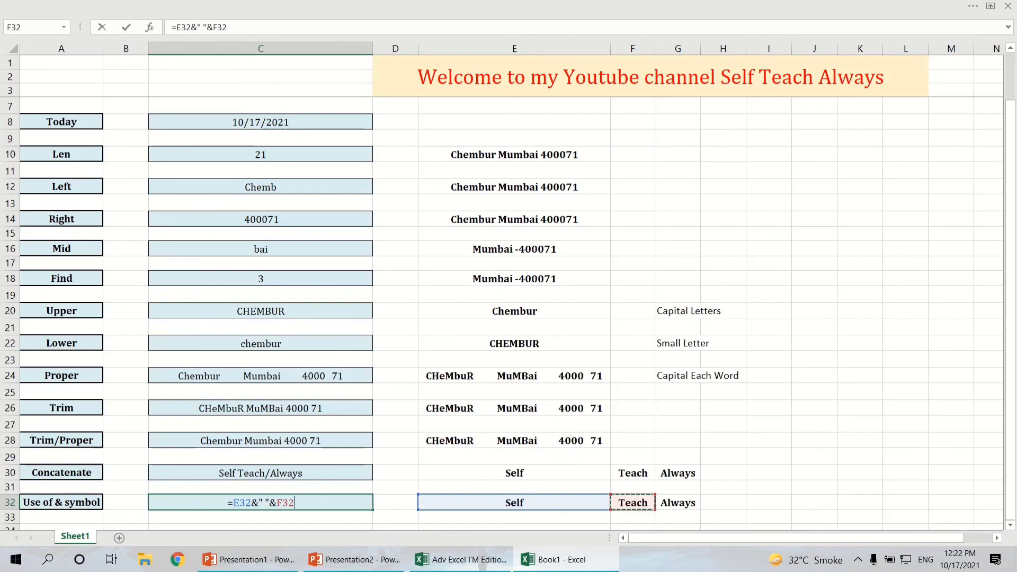
{"action": "type", "text": "&\""}
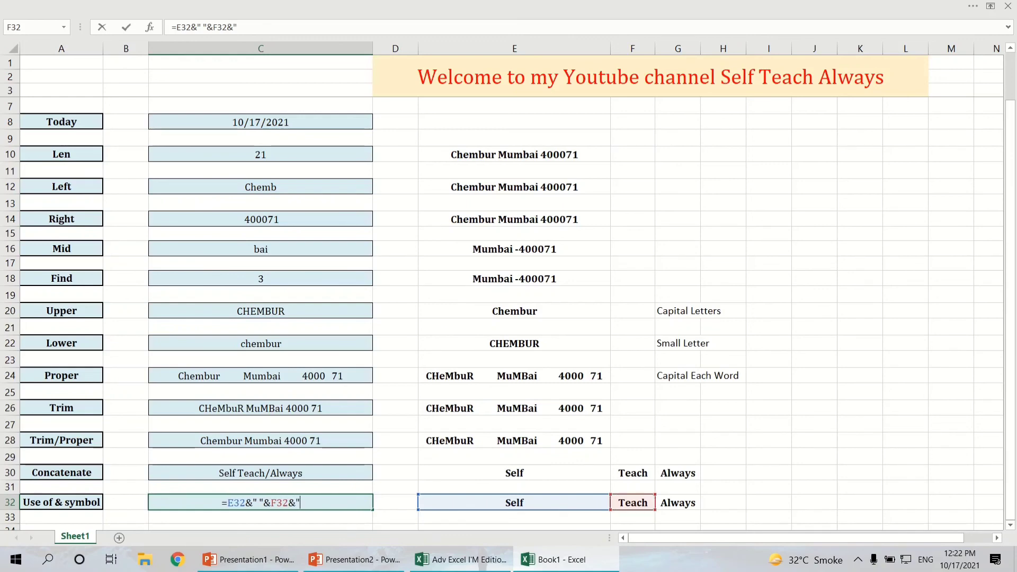
{"action": "type", "text": " \""}
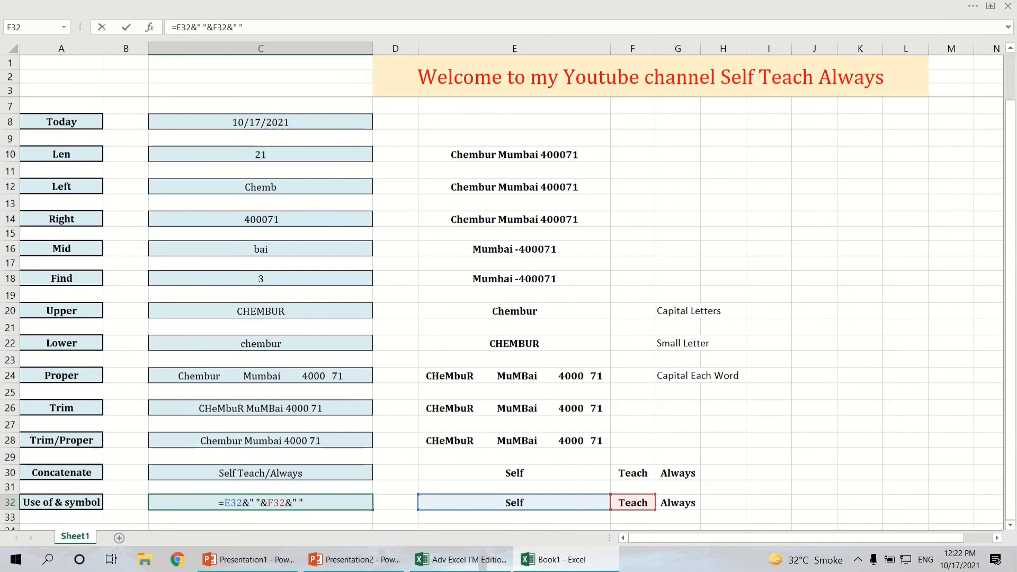
{"action": "type", "text": "&"}
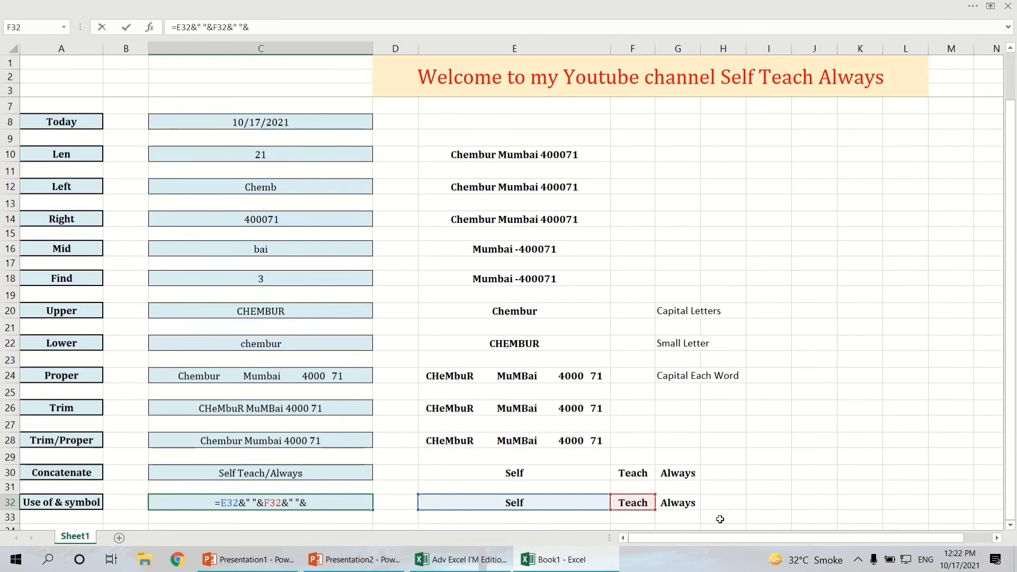
{"action": "left_click", "coordinate": [688, 506]}
{"action": "key", "text": "Return"}
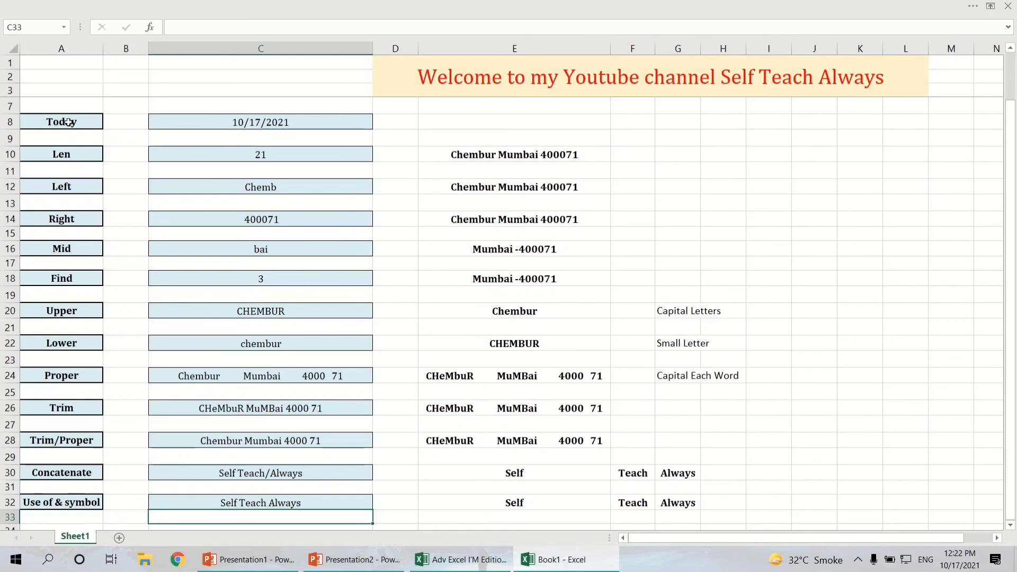
{"action": "mouse_move", "coordinate": [63, 122]}
{"action": "left_mouse_down"}
{"action": "mouse_move", "coordinate": [723, 427]}
{"action": "mouse_move", "coordinate": [723, 503]}
{"action": "left_mouse_up"}
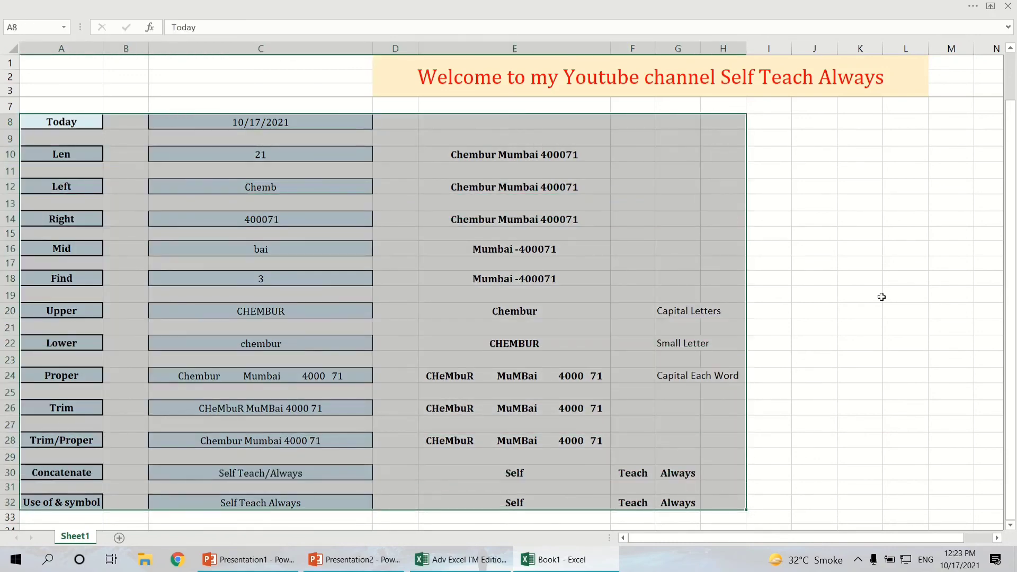
{"action": "left_click", "coordinate": [821, 293]}
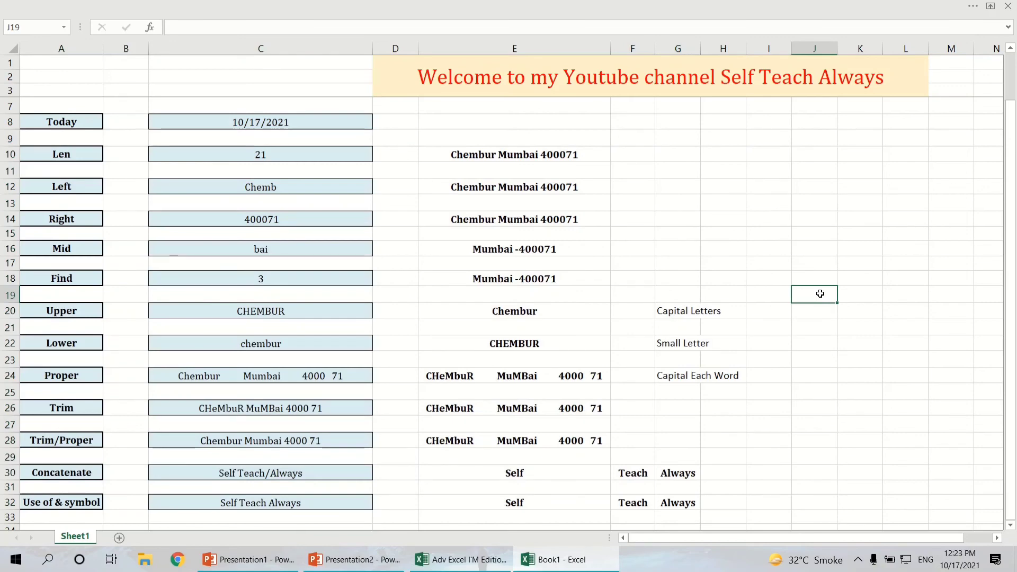